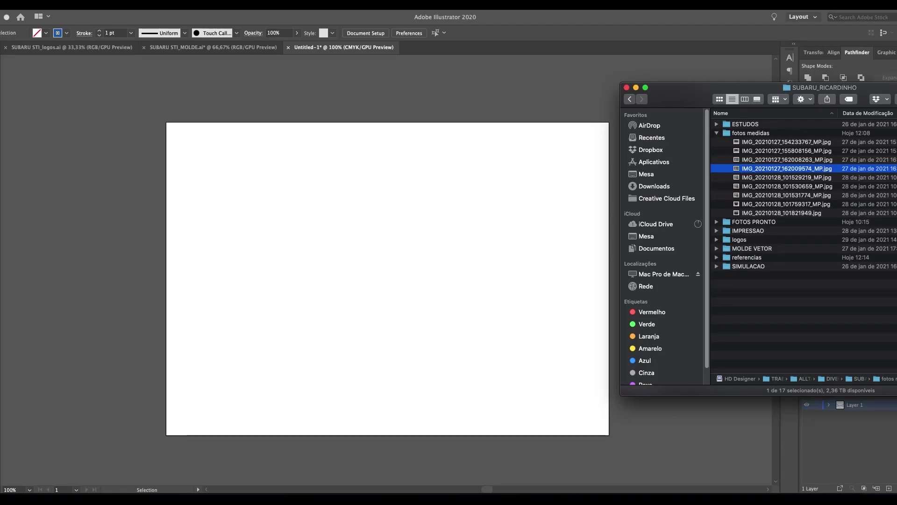
# - Preview the measurement photos and place IMG_20210127_162009574_MP.jpg into the blank Illustrator document
pyautogui.press('space')
pyautogui.press('Down')
pyautogui.press('space')
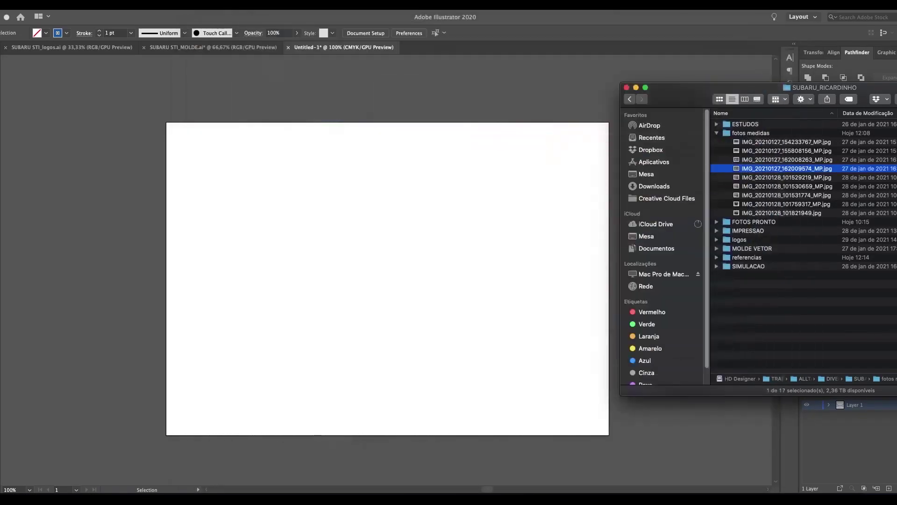
pyautogui.press('space')
pyautogui.press('space')
pyautogui.press('Up')
pyautogui.press('space')
pyautogui.press('space')
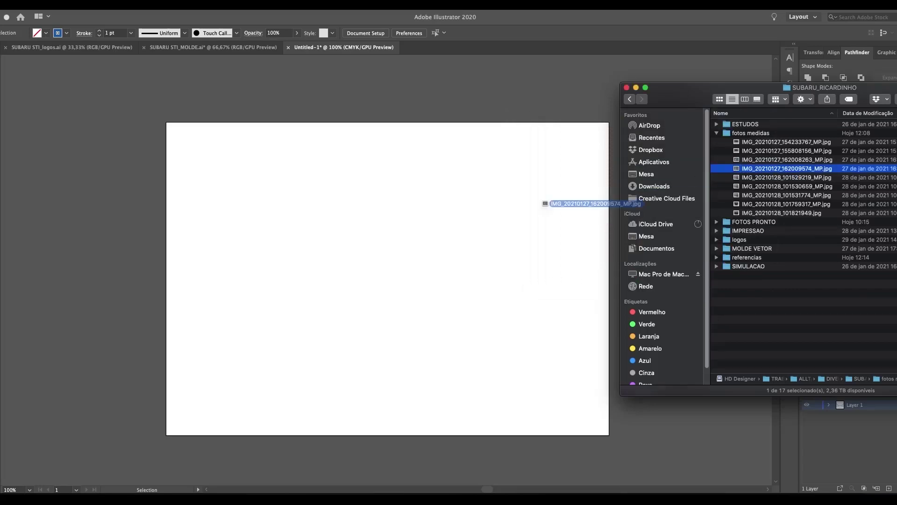
pyautogui.moveTo(785, 168); pyautogui.dragTo(410, 307)
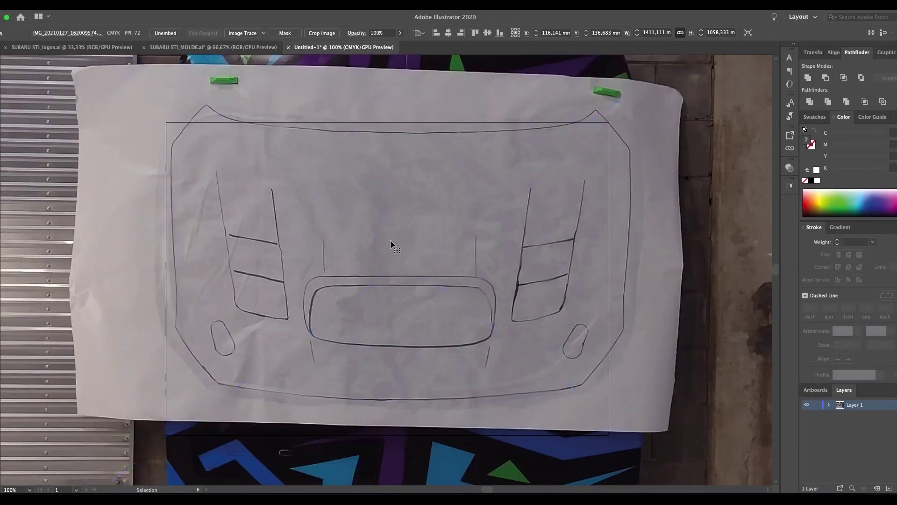
# - Crop the placed photo to the paper area that holds the hood sketch, about 351 by 224 mm
pyautogui.press('super+minus')
pyautogui.press('super+minus')
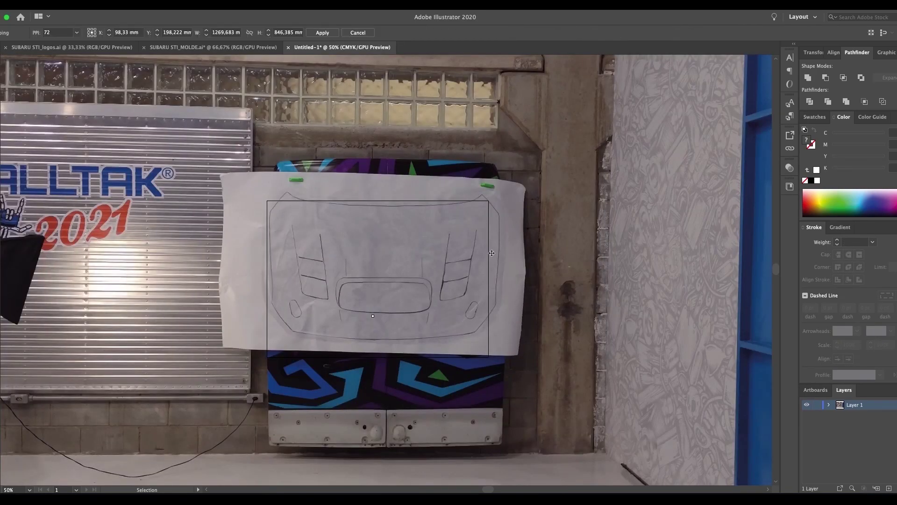
pyautogui.press('super+minus')
pyautogui.press('super+minus')
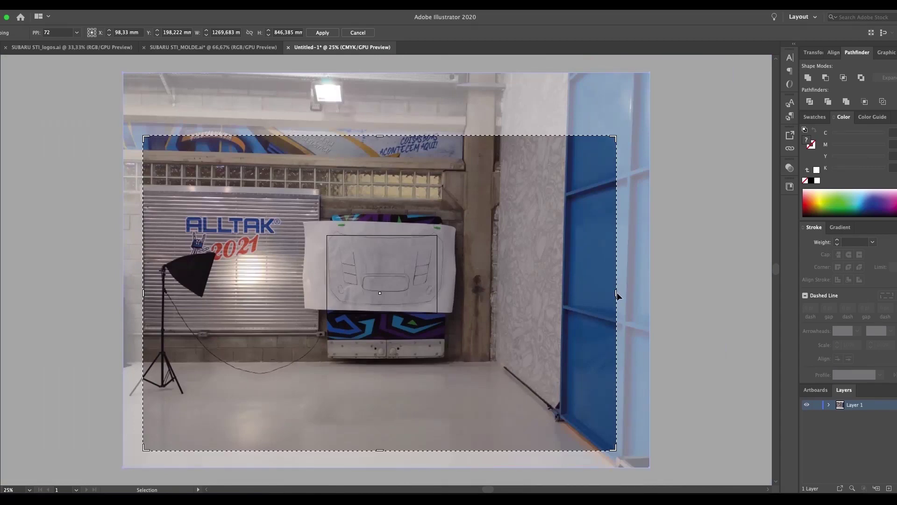
pyautogui.moveTo(617, 293); pyautogui.dragTo(449, 293)
pyautogui.moveTo(146, 293); pyautogui.dragTo(319, 293)
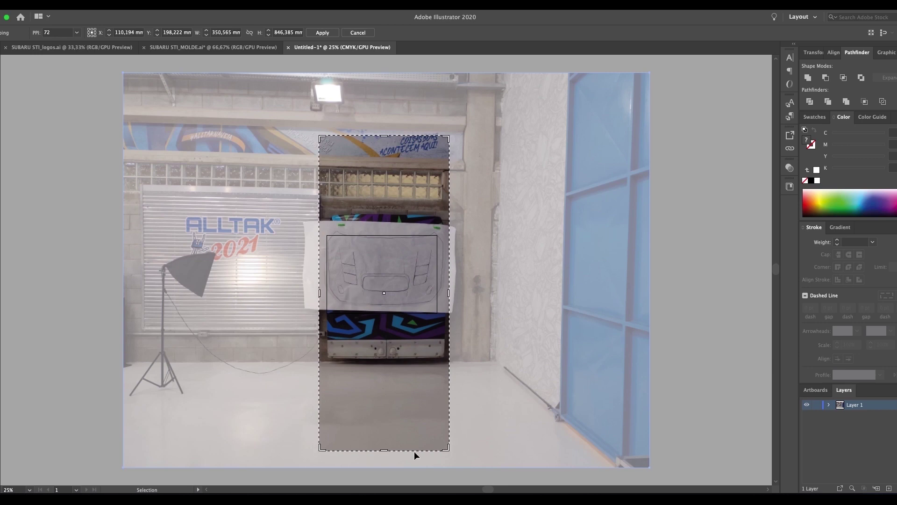
pyautogui.moveTo(386, 451); pyautogui.dragTo(386, 308)
pyautogui.moveTo(386, 137); pyautogui.dragTo(373, 226)
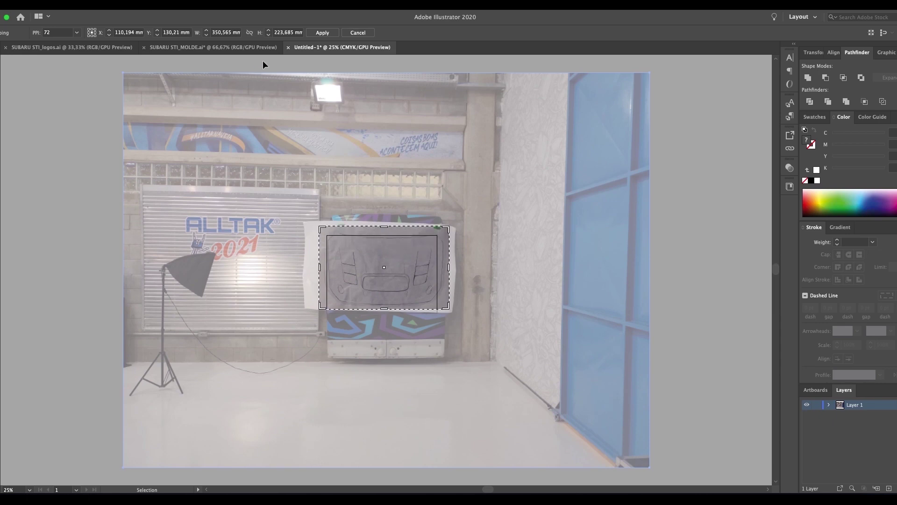
pyautogui.click(322, 32)
# - Scale the cropped photo down so it fits within the artboard
pyautogui.press('super+plus')
pyautogui.press('super+plus')
pyautogui.press('super+plus')
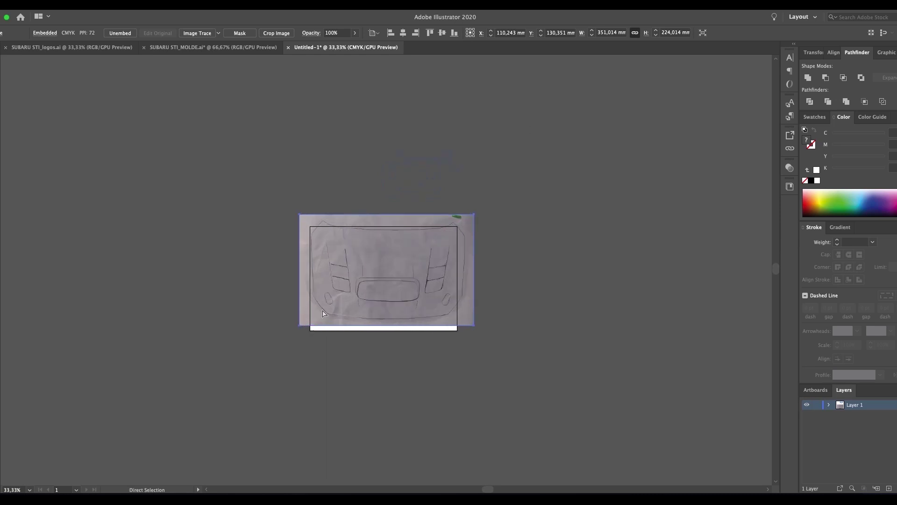
pyautogui.moveTo(559, 382); pyautogui.dragTo(462, 355)
pyautogui.click(578, 303)
# - Set the Pen tool's stroke to light blue, ready to trace from the hood sketch's upper-left corner
pyautogui.press('z')
pyautogui.moveTo(292, 252); pyautogui.dragTo(391, 228)
pyautogui.hscroll(3, 355, 234)
pyautogui.scroll(1, 356, 234)
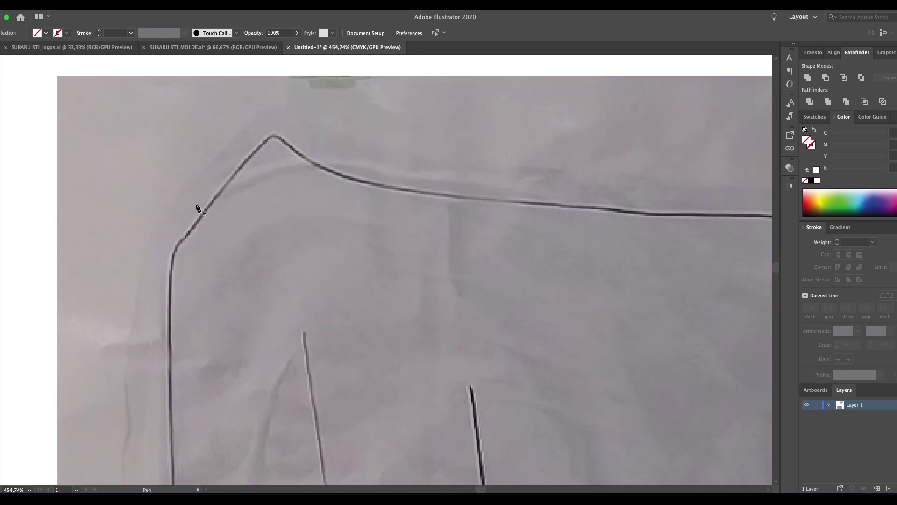
pyautogui.click(66, 34)
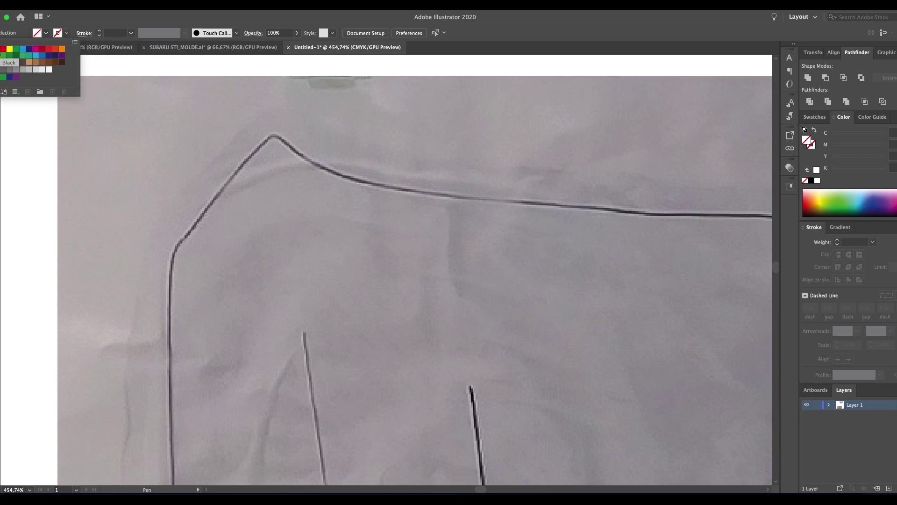
pyautogui.click(22, 49)
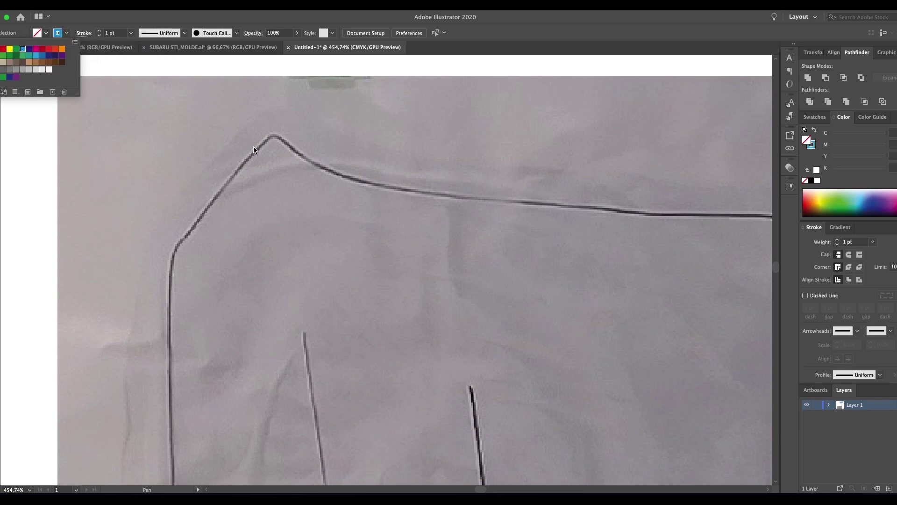
# - Trace the hood's top edge with the Pen tool, from the upper-left peak to the upper-right peak
pyautogui.click(252, 152)
pyautogui.click(285, 143)
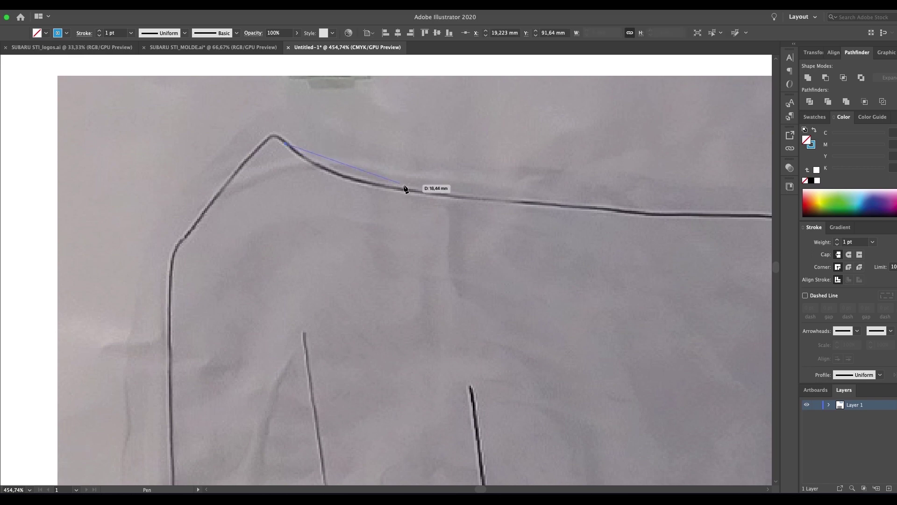
pyautogui.moveTo(465, 200); pyautogui.dragTo(466, 199)
pyautogui.moveTo(566, 205); pyautogui.dragTo(263, 201)
pyautogui.click(264, 205)
pyautogui.moveTo(524, 216); pyautogui.dragTo(272, 226)
pyautogui.click(310, 220)
pyautogui.moveTo(533, 201); pyautogui.dragTo(563, 194)
pyautogui.moveTo(614, 168); pyautogui.dragTo(622, 162)
# - Continue the hood outline down its right side, following the sketched curve
pyautogui.press('super+plus')
pyautogui.press('super+plus')
pyautogui.moveTo(412, 252); pyautogui.dragTo(413, 150)
pyautogui.moveTo(413, 150); pyautogui.dragTo(422, 159)
pyautogui.moveTo(554, 306); pyautogui.dragTo(536, 93)
pyautogui.moveTo(547, 150); pyautogui.dragTo(550, 190)
pyautogui.moveTo(550, 435); pyautogui.dragTo(549, 179)
pyautogui.moveTo(545, 276); pyautogui.dragTo(666, 170)
pyautogui.press('super+minus')
pyautogui.press('super+minus')
# - Trace the hood's bottom edge and lower-left corner, and continue up the left side to complete the outline
pyautogui.click(517, 207)
pyautogui.moveTo(394, 430); pyautogui.dragTo(382, 430)
pyautogui.moveTo(135, 453); pyautogui.dragTo(517, 272)
pyautogui.moveTo(427, 272); pyautogui.dragTo(304, 283)
pyautogui.moveTo(58, 268); pyautogui.dragTo(420, 293)
pyautogui.click(286, 272)
pyautogui.moveTo(234, 201); pyautogui.dragTo(421, 371)
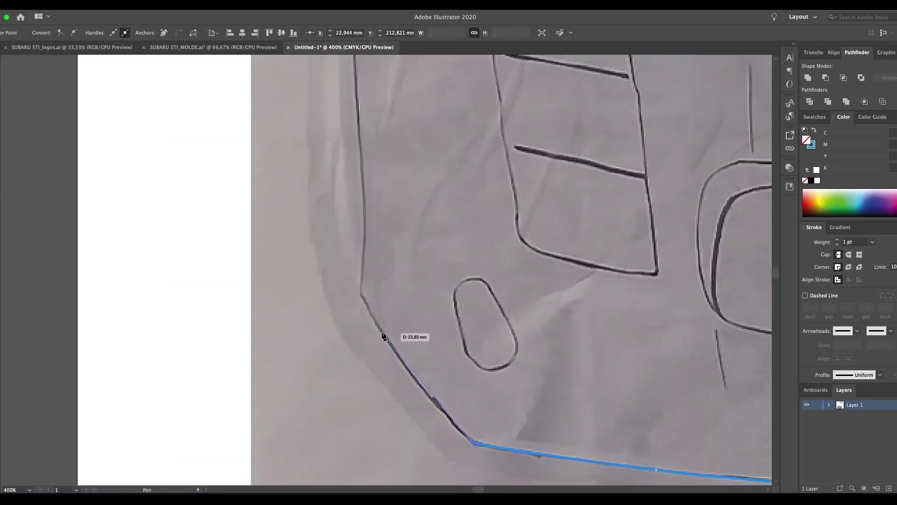
pyautogui.scroll(15, 358, 167)
pyautogui.moveTo(359, 375); pyautogui.dragTo(376, 330)
# - Trace the open outline of the left hood vent with its rounded lower corner
pyautogui.scroll(-10, 363, 139)
pyautogui.hscroll(8, 363, 139)
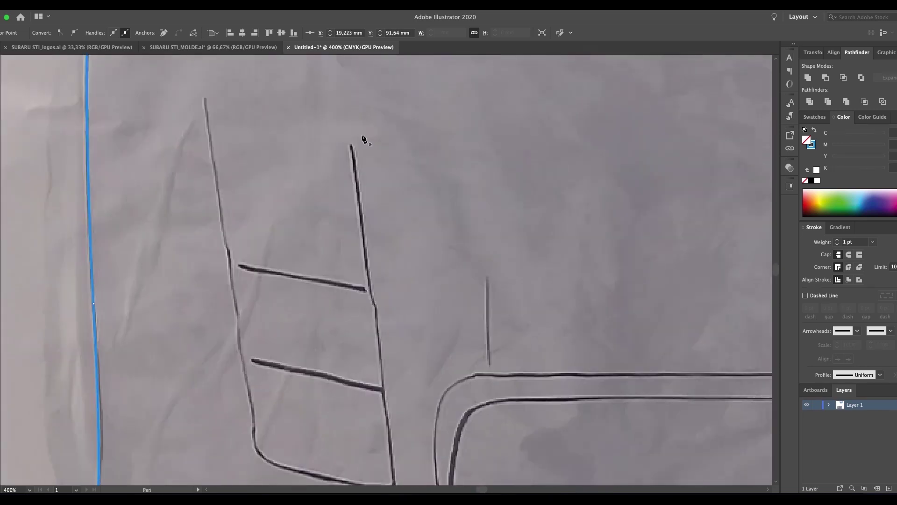
pyautogui.scroll(-5, 252, 135)
pyautogui.hscroll(1, 252, 134)
pyautogui.click(234, 282)
pyautogui.click(369, 317)
pyautogui.scroll(10, 371, 303)
pyautogui.hscroll(-2, 372, 303)
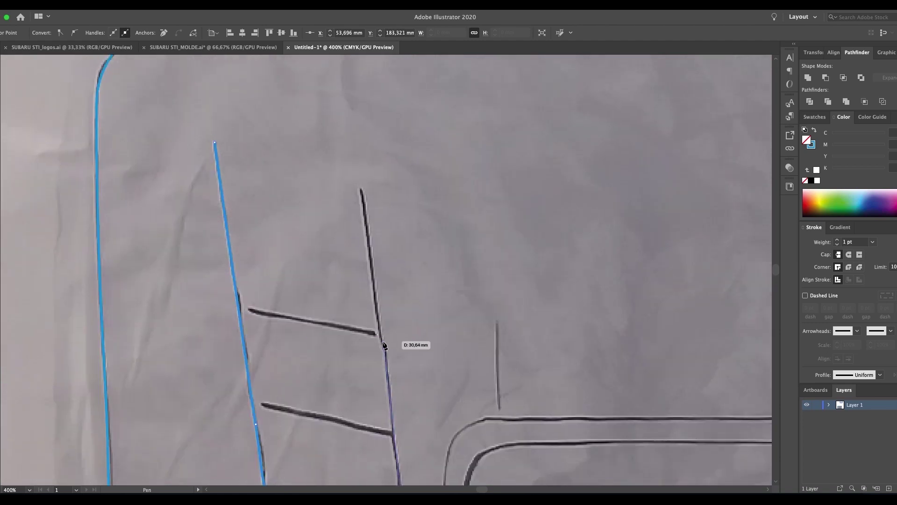
# - Trace the two slanted slats inside the left hood vent as separate lines
pyautogui.click(250, 312)
pyautogui.click(377, 333)
pyautogui.scroll(-7, 379, 349)
pyautogui.click(387, 216)
pyautogui.click(257, 186)
# - Trace the small oval below the left vent as a closed path
pyautogui.click(255, 372)
pyautogui.click(229, 321)
pyautogui.click(210, 319)
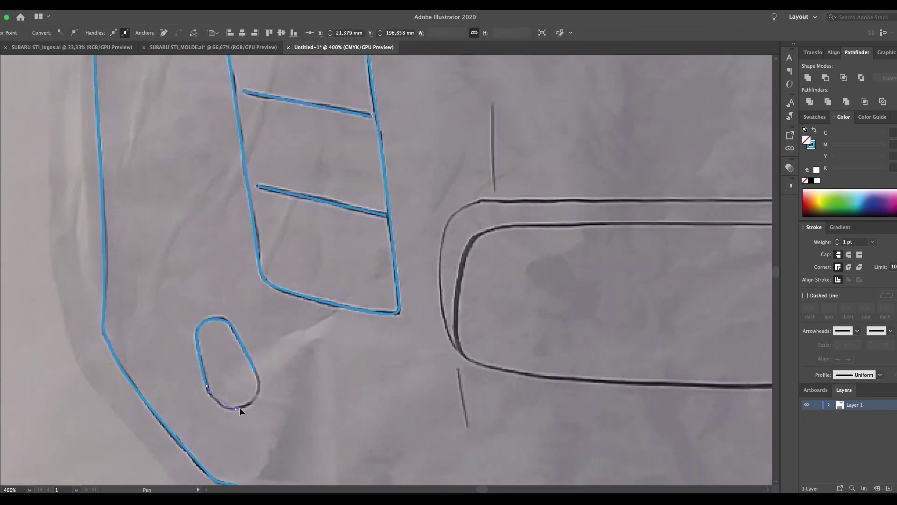
pyautogui.click(255, 372)
# - Trace the top edge and right side of the central air scoop's outer outline
pyautogui.moveTo(585, 320); pyautogui.dragTo(291, 250)
pyautogui.press('super+equal')
pyautogui.press('super+equal')
pyautogui.moveTo(542, 135); pyautogui.dragTo(211, 225)
pyautogui.moveTo(542, 135); pyautogui.dragTo(347, 281)
pyautogui.press('super+minus')
pyautogui.moveTo(657, 156); pyautogui.dragTo(281, 189)
pyautogui.click(443, 192)
pyautogui.moveTo(662, 198); pyautogui.dragTo(355, 178)
pyautogui.moveTo(420, 175); pyautogui.dragTo(457, 175)
pyautogui.moveTo(513, 232); pyautogui.dragTo(521, 275)
pyautogui.moveTo(509, 378); pyautogui.dragTo(502, 403)
pyautogui.moveTo(460, 430); pyautogui.dragTo(577, 193)
# - Trace the scoop's bottom edge and left side, redoing the lower-left curve, and close the outer outline
pyautogui.moveTo(547, 198); pyautogui.dragTo(472, 205)
pyautogui.moveTo(211, 215); pyautogui.dragTo(322, 196)
pyautogui.moveTo(222, 176); pyautogui.dragTo(194, 168)
pyautogui.moveTo(156, 140); pyautogui.dragTo(283, 309)
pyautogui.moveTo(324, 156); pyautogui.dragTo(401, 132)
pyautogui.press('super+z')
pyautogui.press('super+z')
pyautogui.moveTo(289, 284); pyautogui.dragTo(282, 247)
pyautogui.moveTo(284, 149); pyautogui.dragTo(294, 117)
pyautogui.moveTo(365, 92); pyautogui.dragTo(388, 91)
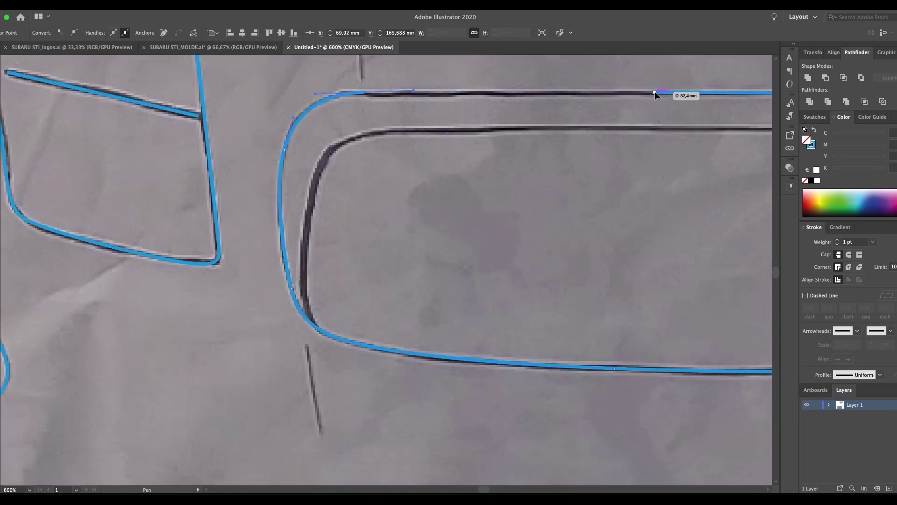
pyautogui.click(655, 92)
# - Trace the inner contour of the air scoop from its lower-left corner across to the right side
pyautogui.moveTo(444, 247); pyautogui.dragTo(265, 293)
pyautogui.press('super+z')
pyautogui.press('super+z')
pyautogui.click(133, 365)
pyautogui.moveTo(124, 321); pyautogui.dragTo(125, 294)
pyautogui.moveTo(295, 174); pyautogui.dragTo(297, 175)
pyautogui.moveTo(540, 176); pyautogui.dragTo(588, 176)
pyautogui.moveTo(608, 187); pyautogui.dragTo(278, 155)
pyautogui.moveTo(412, 149); pyautogui.dragTo(431, 149)
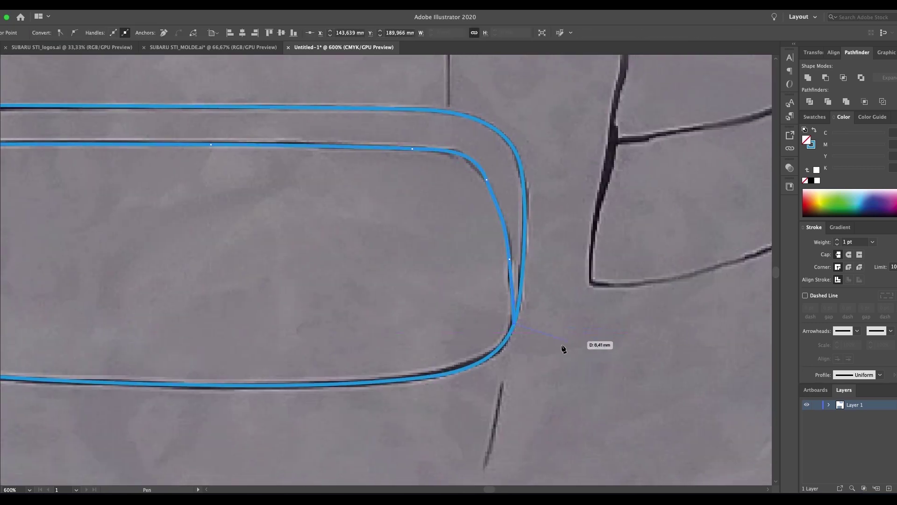
# - Duplicate the left vent, its slats and the small oval toward the hood's right side
pyautogui.press('super+minus')
pyautogui.hscroll(-5, 460, 347)
pyautogui.press('v')
pyautogui.click(254, 327)
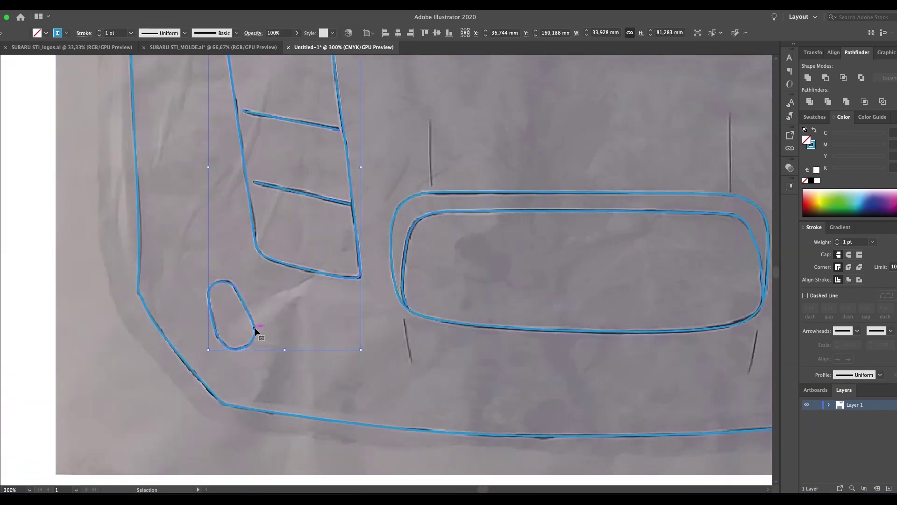
pyautogui.moveTo(254, 327); pyautogui.dragTo(608, 327)
pyautogui.moveTo(608, 327); pyautogui.dragTo(303, 333)
# - Reflect the duplicated vent and oval horizontally and position them over the sketched right vent
pyautogui.rightClick(340, 274)
pyautogui.moveTo(369, 381)
pyautogui.click(451, 412)
pyautogui.press('Return')
pyautogui.moveTo(408, 305); pyautogui.dragTo(642, 304)
# - Remove the reference photo so only the blue hood tracing remains on the artboard
pyautogui.press('super+minus')
pyautogui.click(486, 390)
pyautogui.press('super+shift+w')
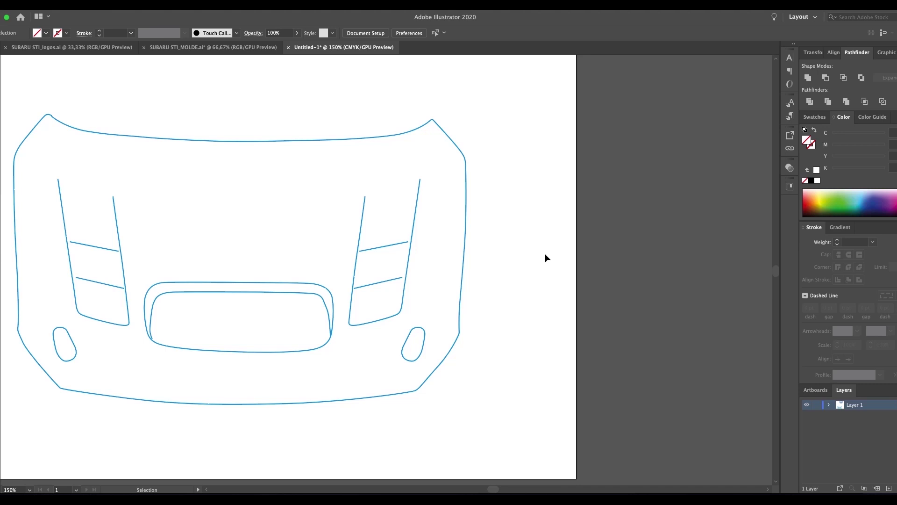
# - Examine the traced hood's outline, comparing its upper corners and its left and right vents
pyautogui.moveTo(511, 243); pyautogui.dragTo(705, 237)
pyautogui.moveTo(372, 174); pyautogui.dragTo(725, 422)
pyautogui.click(637, 266)
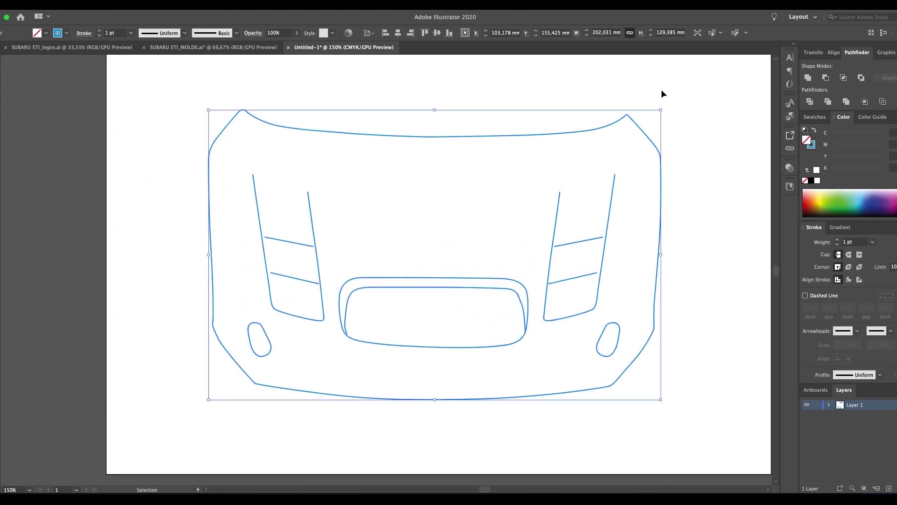
pyautogui.click(609, 125)
pyautogui.click(471, 88)
pyautogui.press('super+plus')
pyautogui.press('super+plus')
pyautogui.scroll(5, 366, 319)
pyautogui.hscroll(-1, 122, 266)
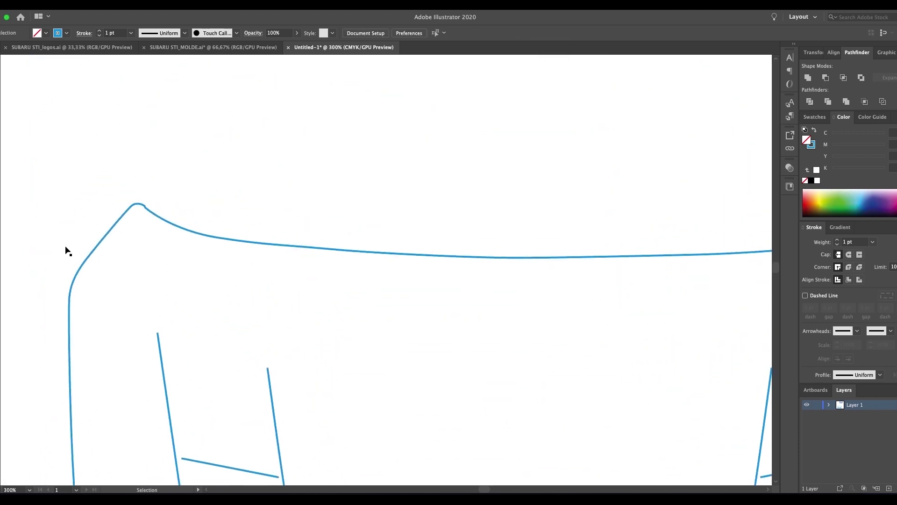
pyautogui.hscroll(10, 536, 294)
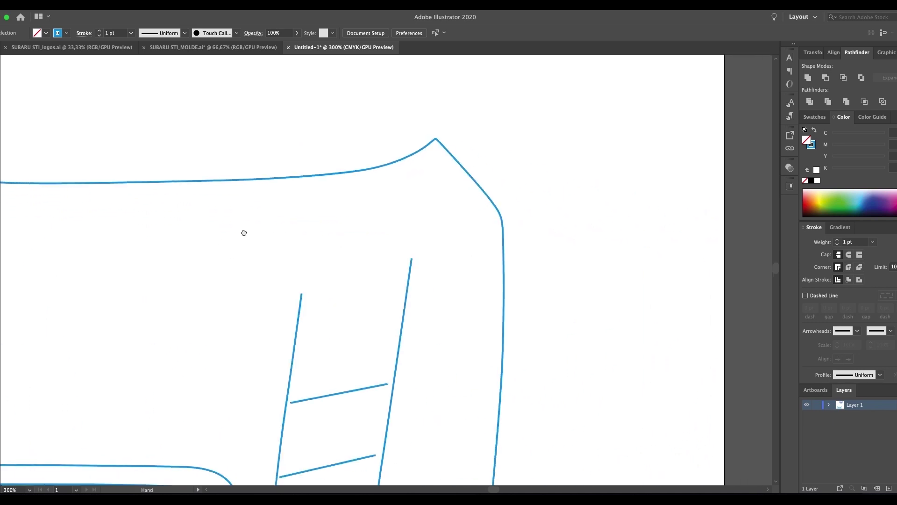
pyautogui.moveTo(228, 215); pyautogui.dragTo(477, 197)
pyautogui.press('super+minus')
pyautogui.press('super+minus')
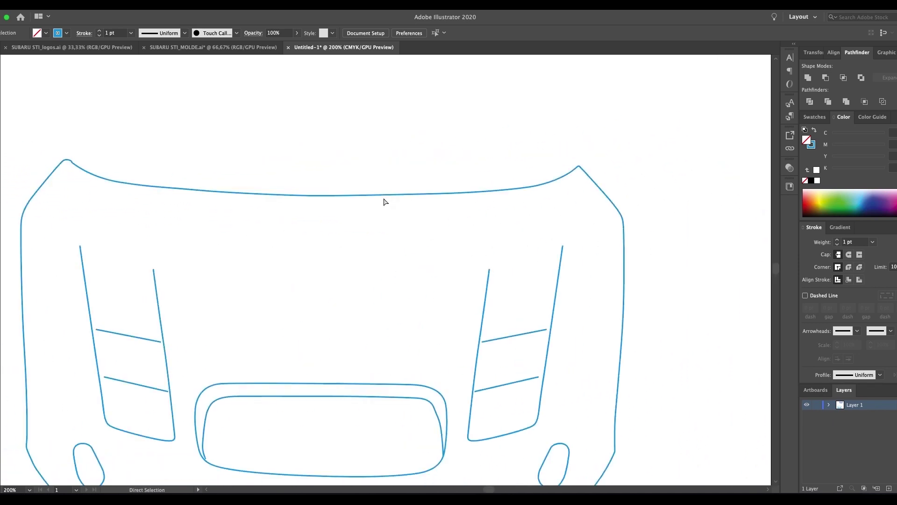
pyautogui.moveTo(384, 197); pyautogui.dragTo(441, 114)
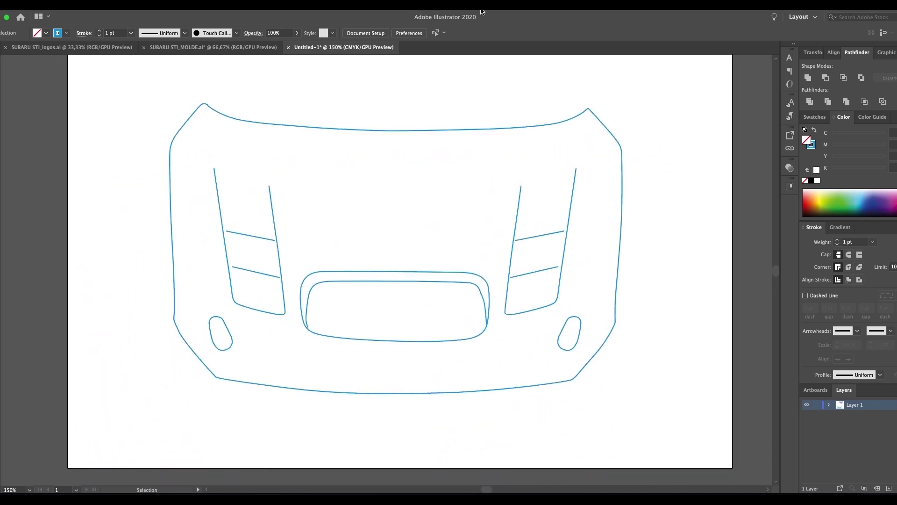
# - Select the entire hood drawing and scale it proportionally to a width of 157 mm
pyautogui.click(432, 131)
pyautogui.moveTo(126, 102); pyautogui.dragTo(666, 397)
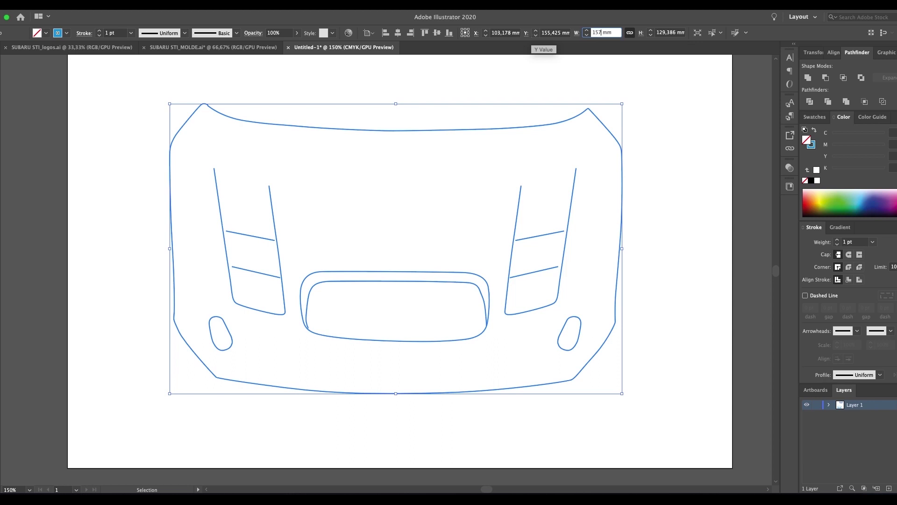
pyautogui.press('Return')
pyautogui.click(657, 208)
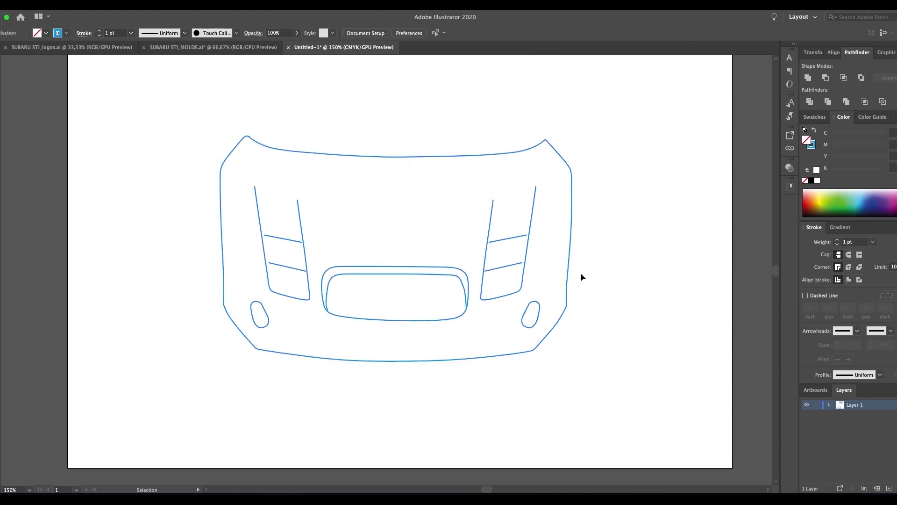
pyautogui.press('super+equal')
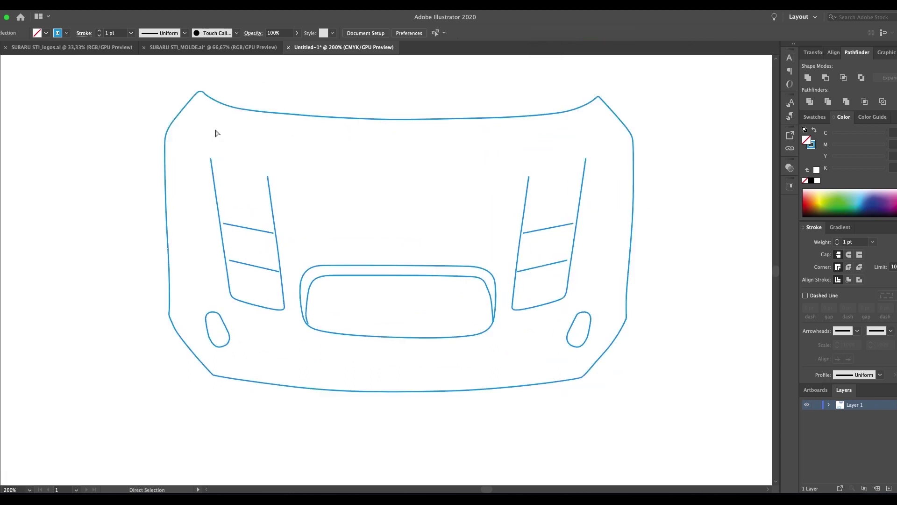
pyautogui.moveTo(250, 143); pyautogui.dragTo(271, 206)
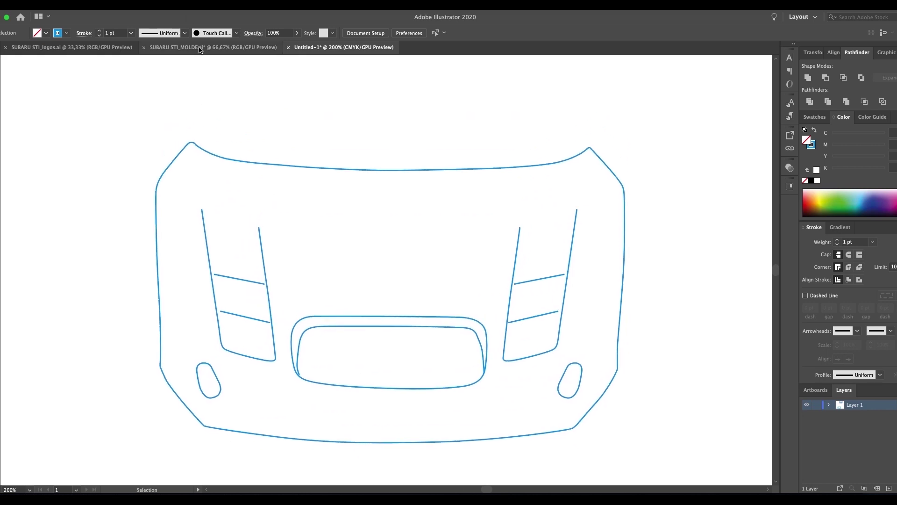
# - Switch to SUBARU STI_MOLDE.ai and examine the full car template, including its side, hood and front bumper outlines
pyautogui.click(225, 47)
pyautogui.moveTo(555, 309); pyautogui.dragTo(318, 241)
pyautogui.scroll(-5, 369, 237)
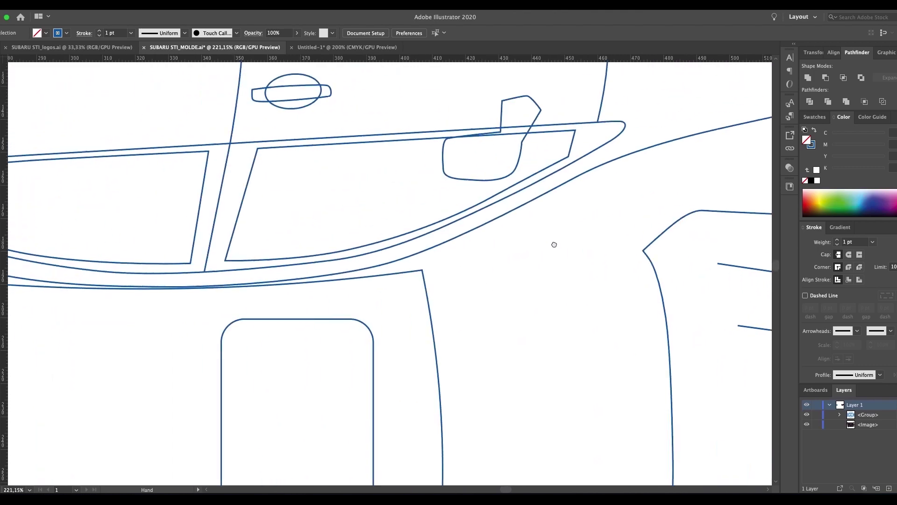
pyautogui.scroll(5, 369, 236)
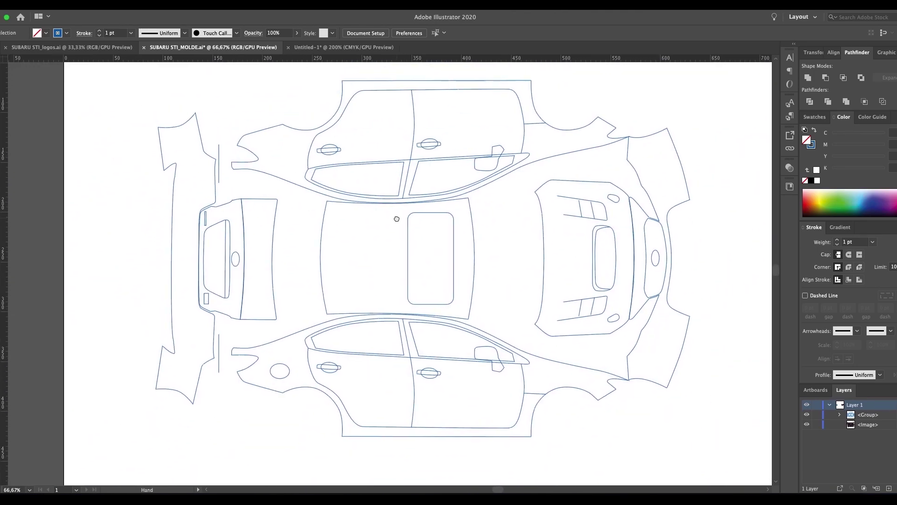
pyautogui.moveTo(684, 222); pyautogui.dragTo(451, 226)
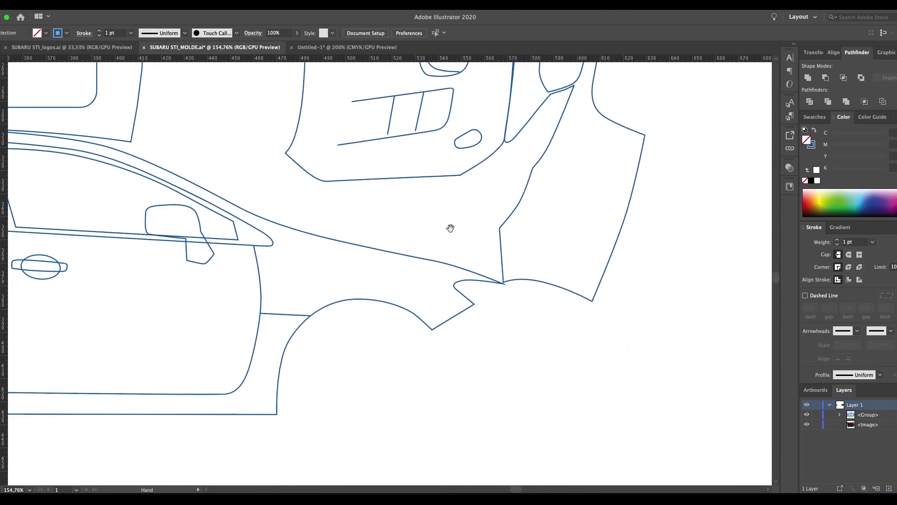
pyautogui.moveTo(539, 162); pyautogui.dragTo(373, 326)
pyautogui.moveTo(414, 122); pyautogui.dragTo(464, 310)
pyautogui.moveTo(45, 205); pyautogui.dragTo(331, 170)
pyautogui.press('z')
pyautogui.hotkey('ctrl', '0')
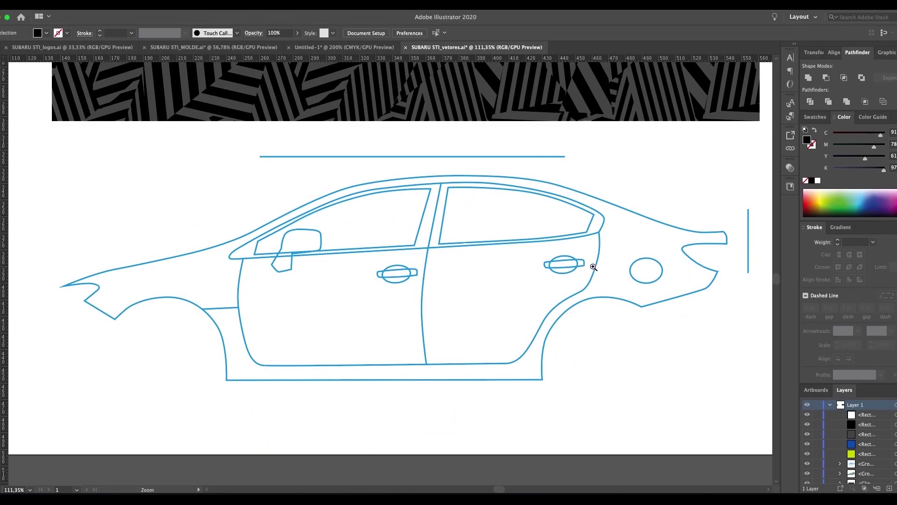
# - Examine the car's side-view template together with the striped pattern and colour swatches in SUBARU STI_vetores.ai
pyautogui.moveTo(594, 266); pyautogui.dragTo(364, 310)
pyautogui.press('space')
pyautogui.moveTo(411, 193); pyautogui.dragTo(421, 375)
pyautogui.moveTo(400, 282); pyautogui.dragTo(432, 316)
pyautogui.press('space')
pyautogui.moveTo(440, 247); pyautogui.dragTo(402, 414)
pyautogui.moveTo(427, 280); pyautogui.dragTo(206, 334)
pyautogui.moveTo(411, 274); pyautogui.dragTo(432, 307)
pyautogui.moveTo(469, 356); pyautogui.dragTo(491, 318)
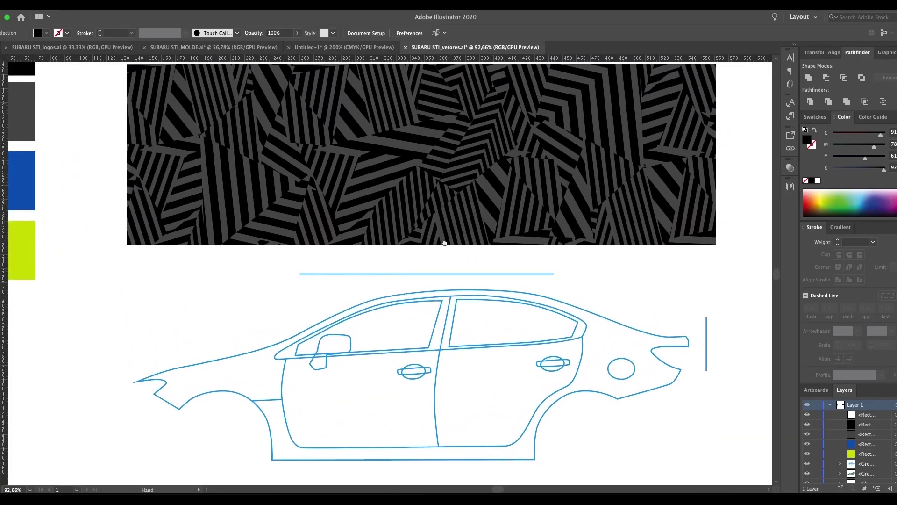
# - Move the black-and-grey striped pattern down so it sits behind the car's side-view outline
pyautogui.click(463, 192)
pyautogui.moveTo(483, 200); pyautogui.dragTo(470, 406)
pyautogui.click(607, 195)
# - Move the blue and lime shard graphics onto the striped pattern, align their lower edge with the pattern's bottom edge, and deselect them
pyautogui.scroll(5, 570, 215)
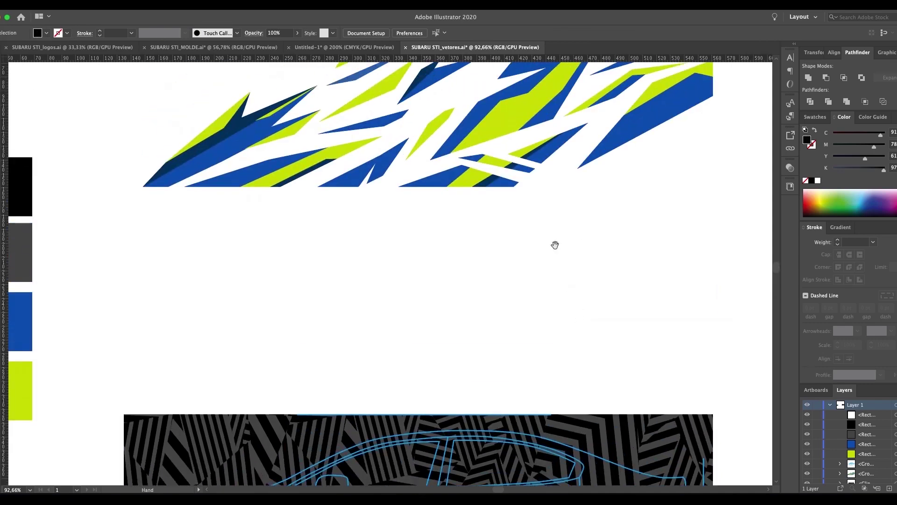
pyautogui.moveTo(519, 173); pyautogui.dragTo(510, 382)
pyautogui.scroll(-8, 510, 381)
pyautogui.moveTo(629, 136); pyautogui.dragTo(616, 374)
pyautogui.scroll(6, 540, 394)
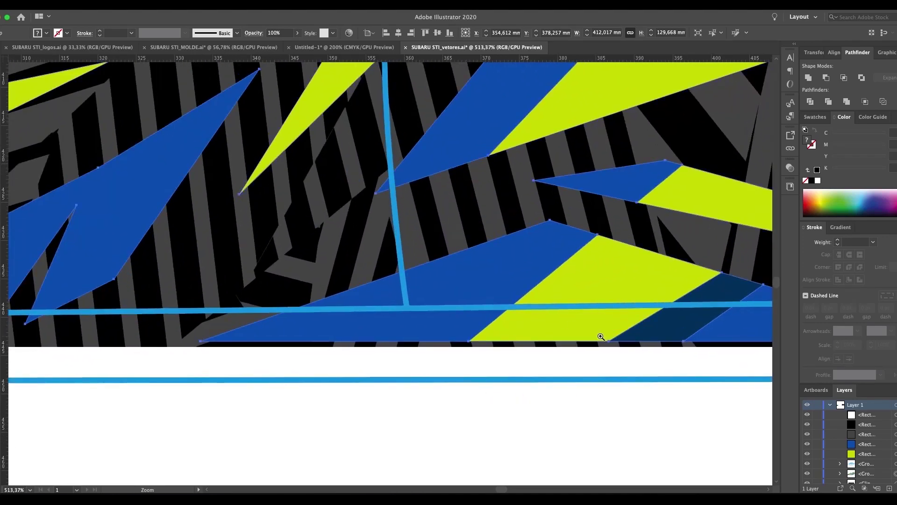
pyautogui.moveTo(587, 322); pyautogui.dragTo(588, 329)
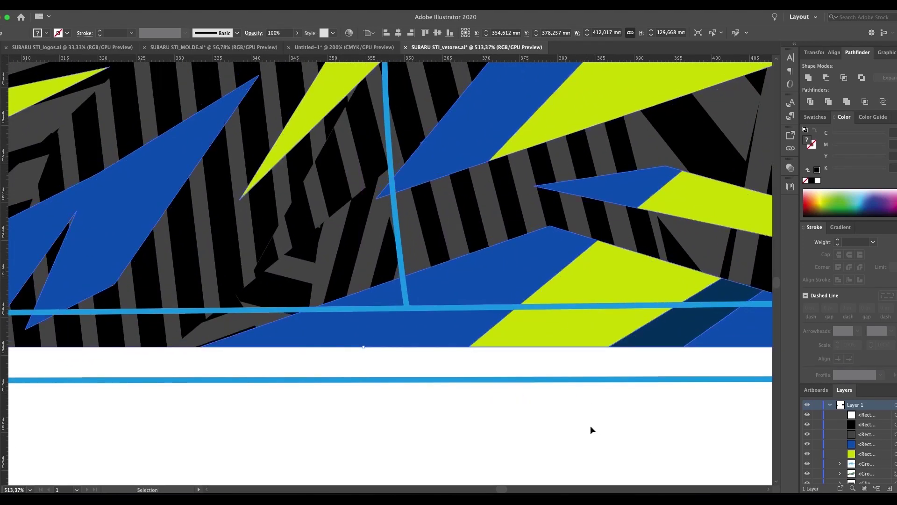
pyautogui.click(591, 442)
# - Examine how the shards and striped pattern fall across the side-view outline, from the rear fender and fuel cap to the front
pyautogui.press('space')
pyautogui.moveTo(592, 443); pyautogui.dragTo(499, 379)
pyautogui.moveTo(747, 348); pyautogui.dragTo(363, 383)
pyautogui.moveTo(729, 201); pyautogui.dragTo(451, 296)
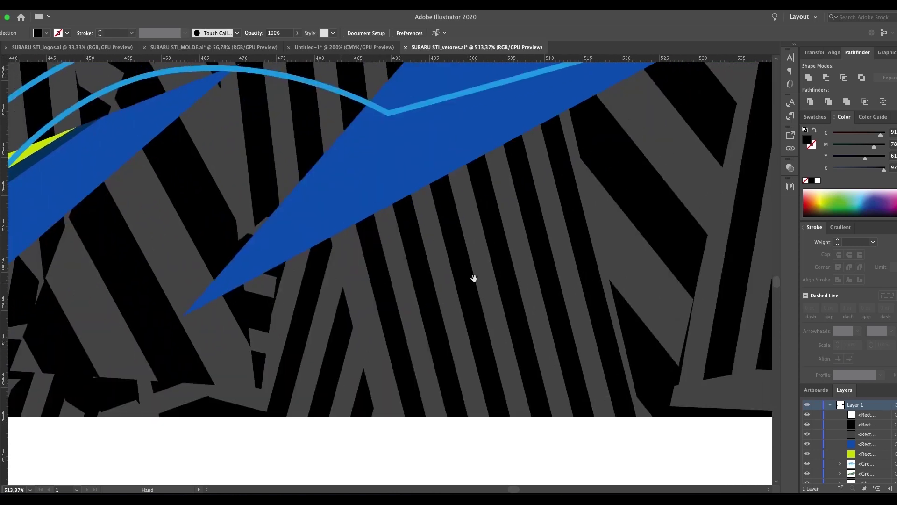
pyautogui.moveTo(481, 159); pyautogui.dragTo(448, 342)
pyautogui.moveTo(568, 300); pyautogui.dragTo(464, 306)
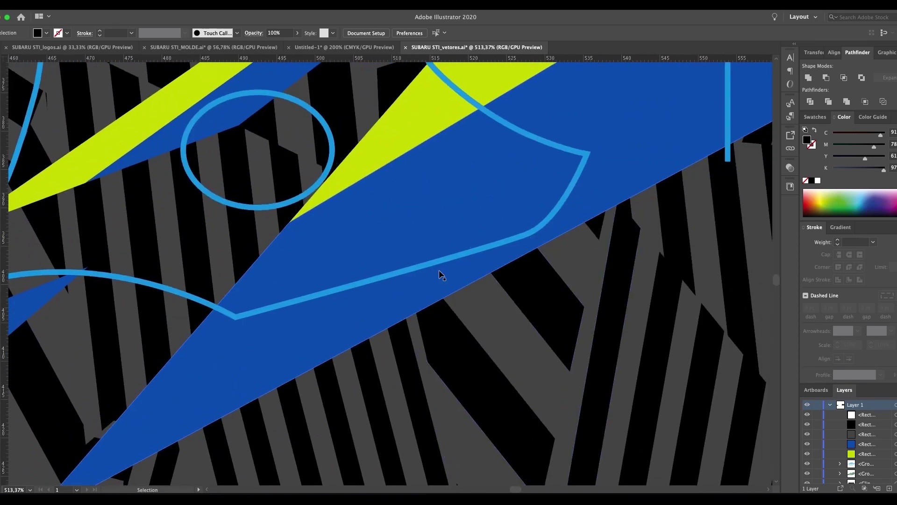
pyautogui.press('super+minus')
pyautogui.press('super+minus')
pyautogui.press('space')
pyautogui.moveTo(350, 273); pyautogui.dragTo(700, 233)
pyautogui.moveTo(355, 267)
pyautogui.mouseDown()
pyautogui.moveTo(555, 248)
pyautogui.moveTo(691, 281)
pyautogui.mouseUp()
pyautogui.moveTo(386, 218)
pyautogui.mouseDown()
pyautogui.moveTo(423, 239)
pyautogui.moveTo(241, 375)
pyautogui.moveTo(140, 393)
pyautogui.mouseUp()
pyautogui.press('super+minus')
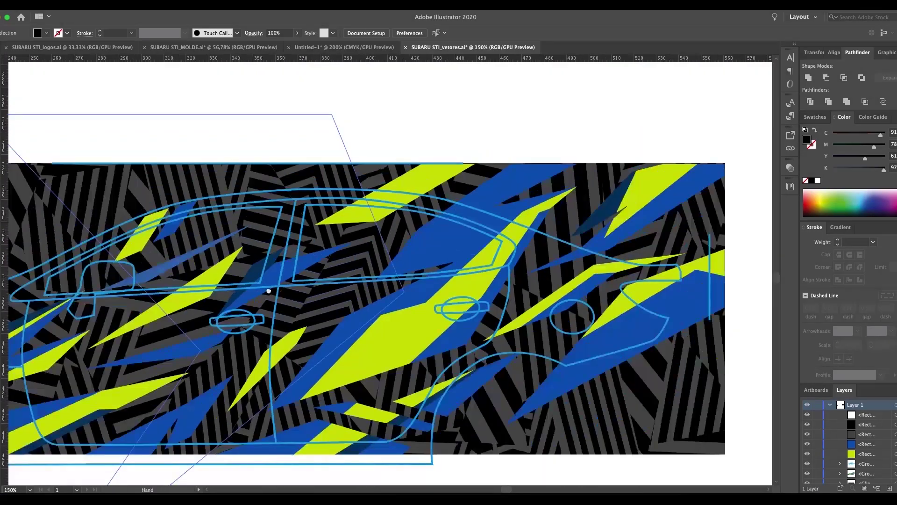
pyautogui.moveTo(268, 291); pyautogui.dragTo(386, 264)
pyautogui.press('super+minus')
pyautogui.press('space')
pyautogui.moveTo(313, 259); pyautogui.dragTo(330, 268)
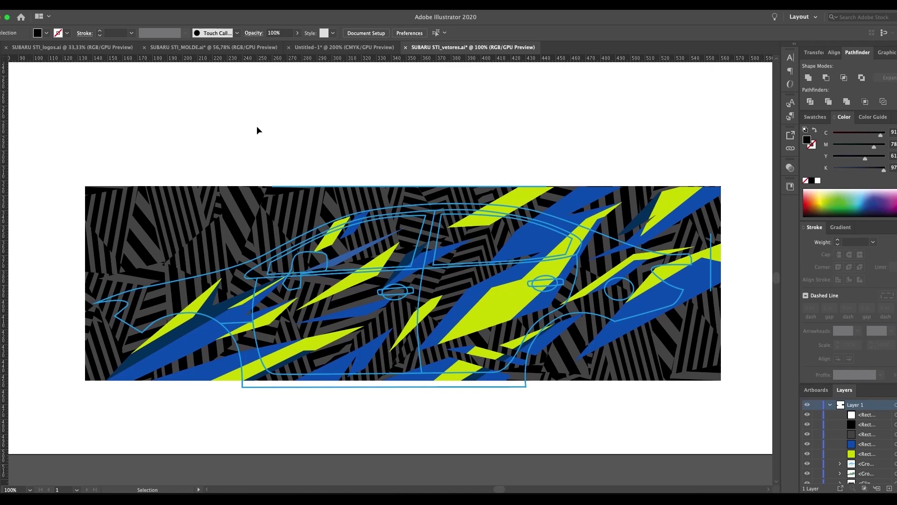
# - Switch to Photoshop and inspect the car's side outline in Subaru_STI_lateral pass.tif
pyautogui.moveTo(571, 490)
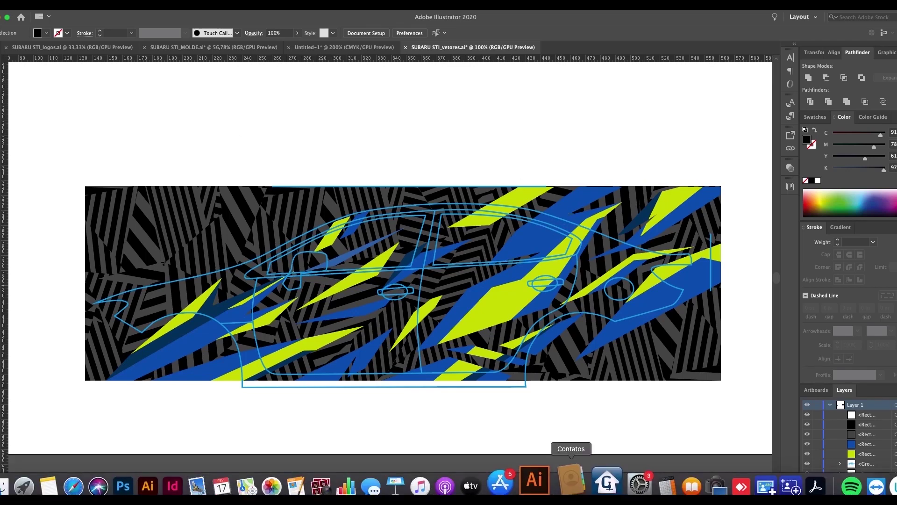
pyautogui.click(123, 486)
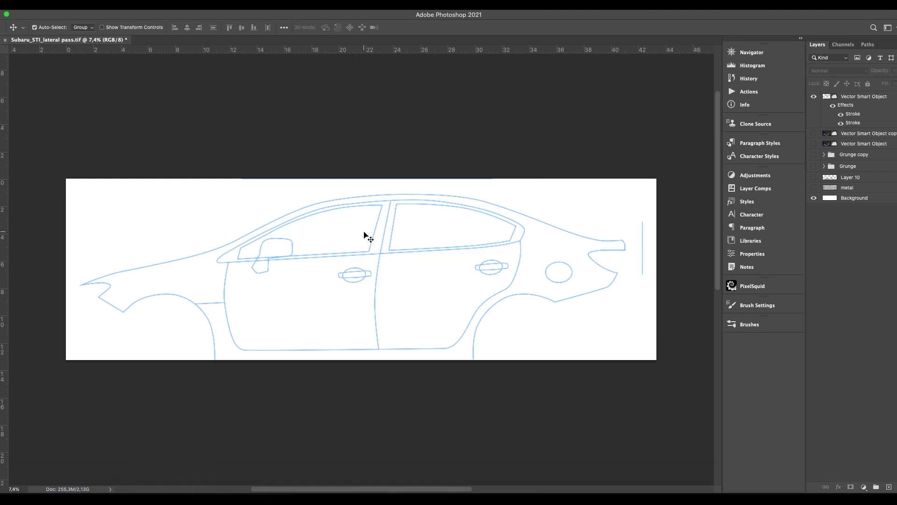
pyautogui.press('z')
pyautogui.moveTo(360, 258)
pyautogui.mouseDown()
pyautogui.moveTo(478, 327)
pyautogui.moveTo(364, 260)
pyautogui.moveTo(367, 270)
pyautogui.mouseUp()
pyautogui.press('v')
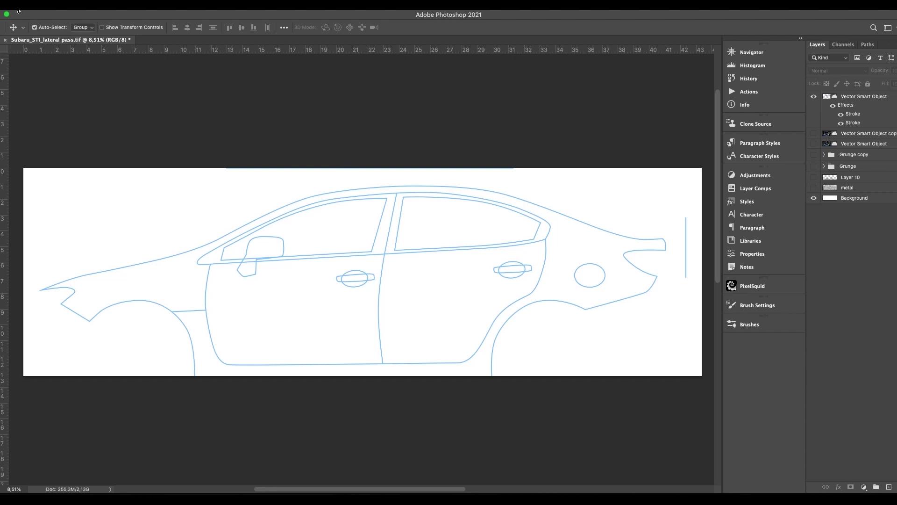
# - Turn off resampling in the image size settings and lower the resolution to enlarge the canvas to about 430 cm wide
pyautogui.click(28, 76)
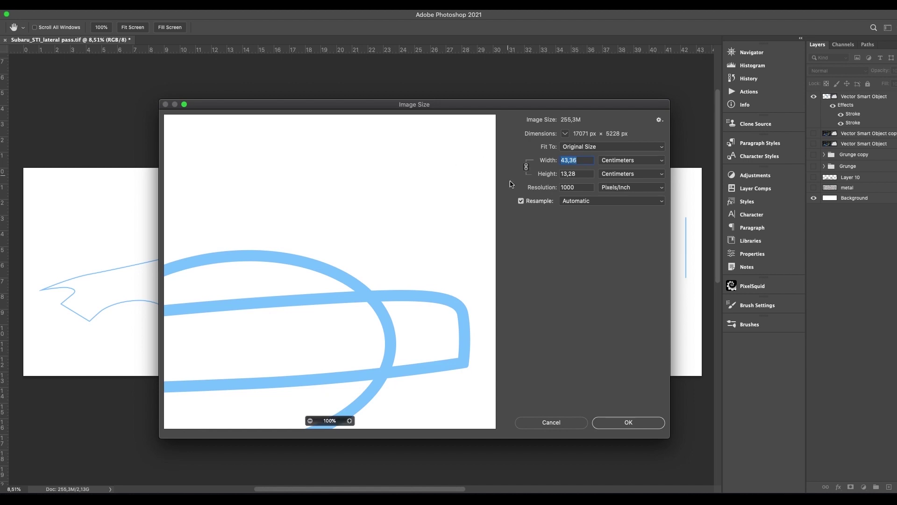
pyautogui.click(521, 201)
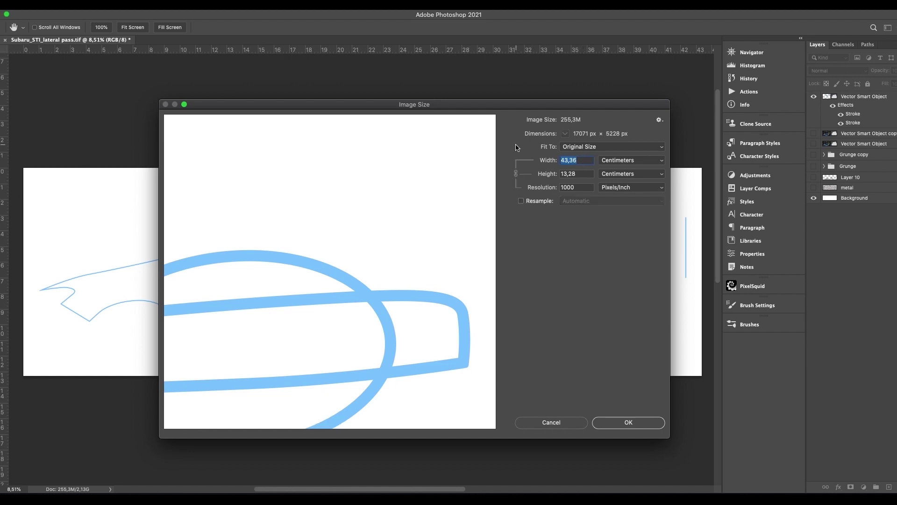
pyautogui.moveTo(585, 186); pyautogui.dragTo(471, 181)
pyautogui.click(644, 426)
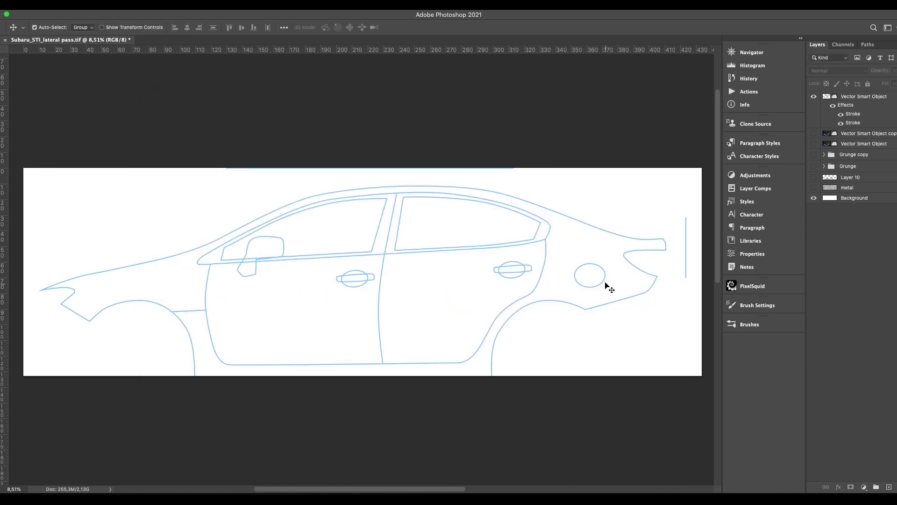
# - Show the metal layer and examine its scratched texture across the doors of the side template
pyautogui.press('z')
pyautogui.moveTo(369, 278); pyautogui.dragTo(395, 292)
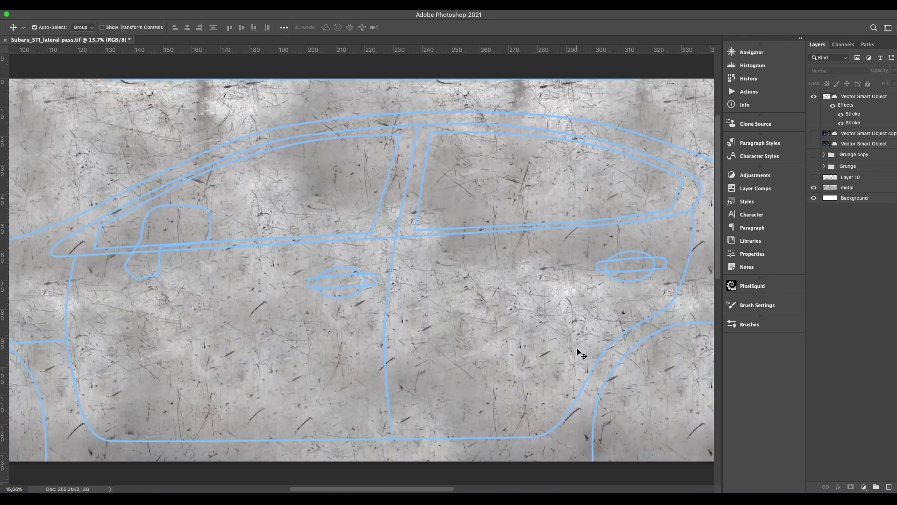
pyautogui.press('z')
pyautogui.moveTo(529, 351); pyautogui.dragTo(444, 362)
pyautogui.moveTo(77, 309); pyautogui.dragTo(705, 267)
pyautogui.moveTo(360, 295); pyautogui.dragTo(252, 305)
pyautogui.moveTo(673, 186); pyautogui.dragTo(299, 281)
pyautogui.moveTo(437, 282); pyautogui.dragTo(399, 257)
# - Create a new empty layer directly above Layer 10
pyautogui.press('v')
pyautogui.click(851, 180)
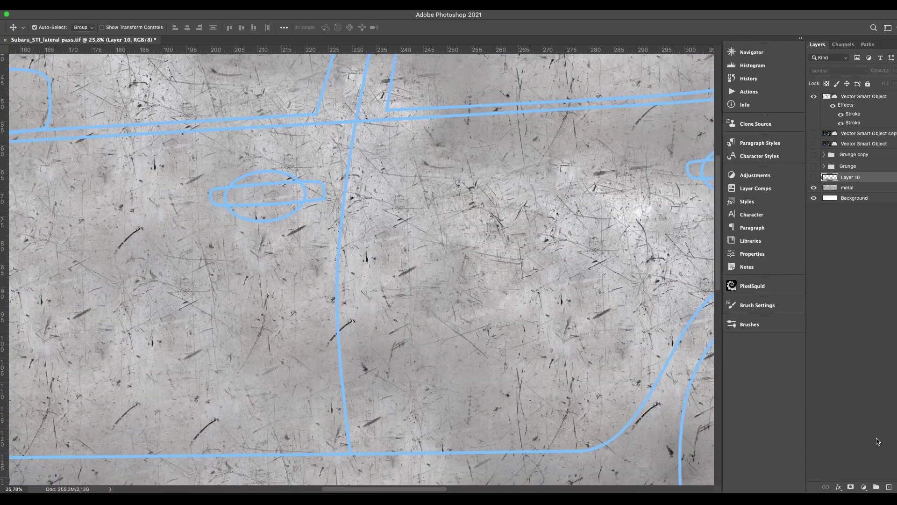
pyautogui.click(890, 487)
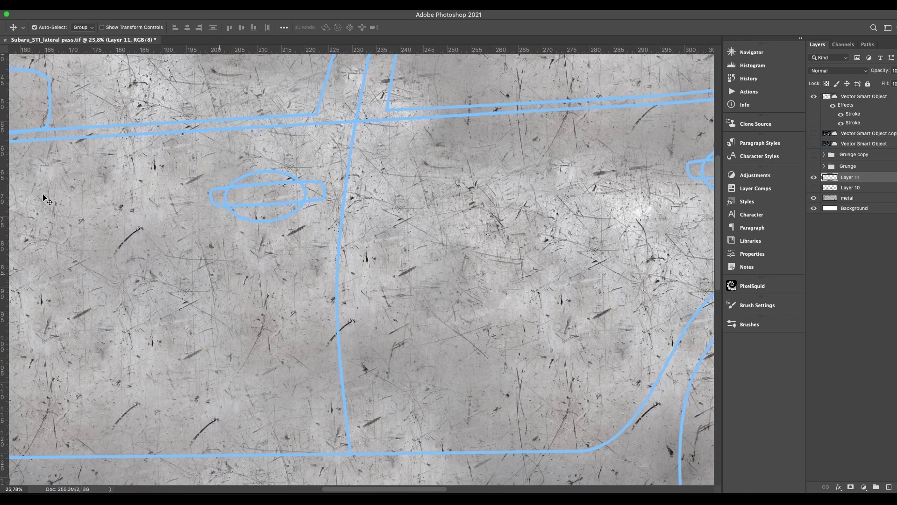
# - Stamp a black leak beneath the front door handle using the 471 px nightshade leaks 2 brush enlarged to 1100 px
pyautogui.press('b')
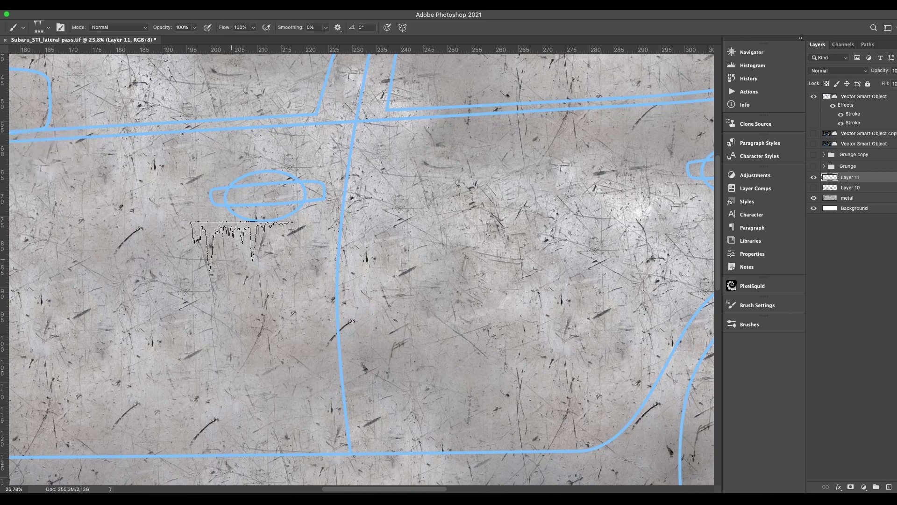
pyautogui.rightClick(462, 302)
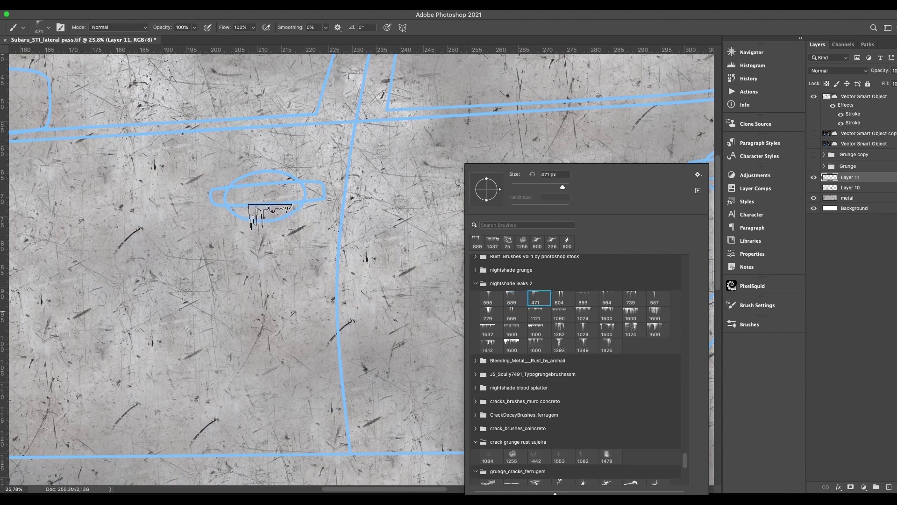
pyautogui.click(270, 226)
pyautogui.press('super+z')
pyautogui.press(']')
pyautogui.press(']')
pyautogui.press(']')
pyautogui.press(']')
pyautogui.press(']')
pyautogui.press(']')
pyautogui.press(']')
pyautogui.click(276, 253)
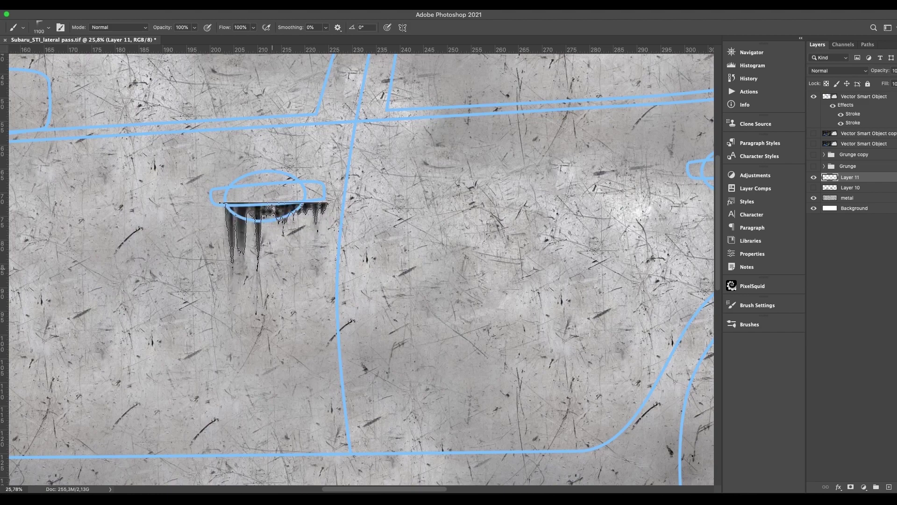
# - Stamp long black drips below the rear window, just ahead of the rear door handle, with the 1282 px nightshade leaks 2 brush
pyautogui.hscroll(10, 467, 281)
pyautogui.rightClick(360, 329)
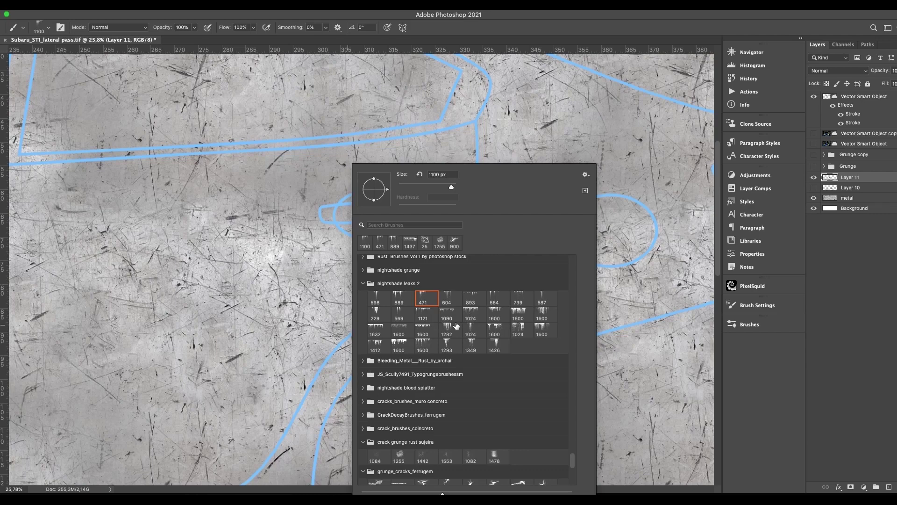
pyautogui.moveTo(234, 202); pyautogui.dragTo(140, 193)
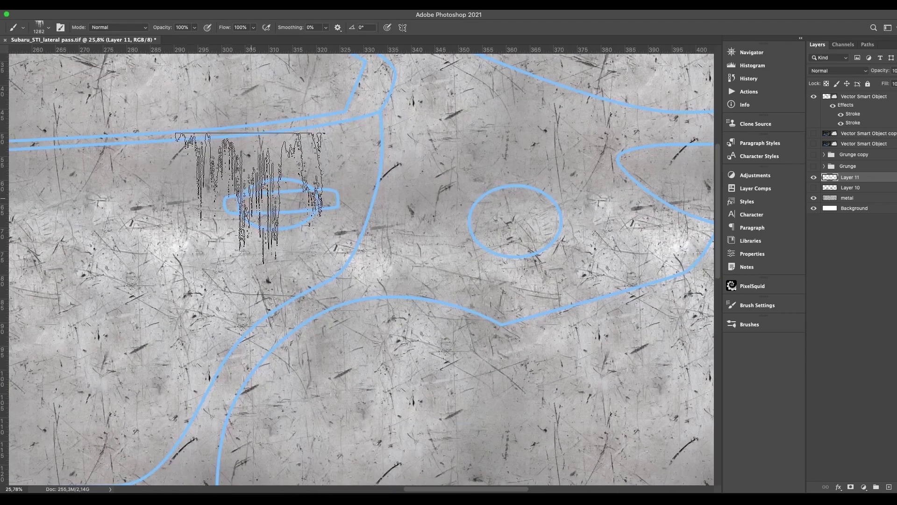
pyautogui.moveTo(275, 191); pyautogui.dragTo(427, 212)
pyautogui.click(347, 211)
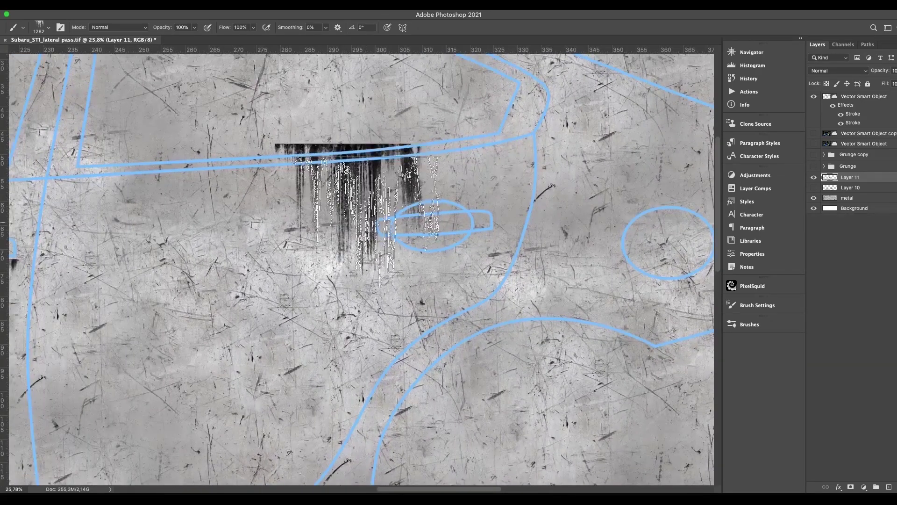
# - Extend the drips forward along the rear window's lower line with a 1600 px nightshade leaks 2 brush
pyautogui.rightClick(255, 222)
pyautogui.click(417, 330)
pyautogui.click(191, 229)
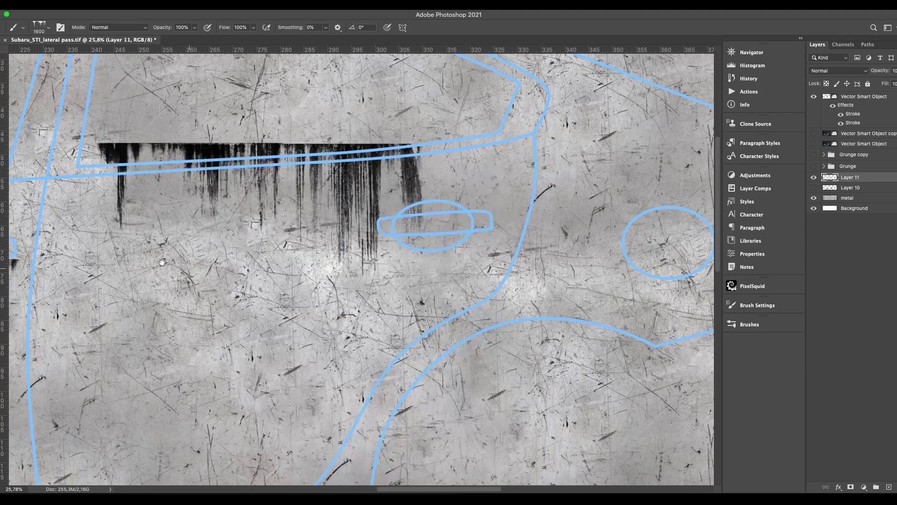
# - Continue the drips across the base of the pillar between the doors with the 1024 px nightshade leaks 2 brush
pyautogui.moveTo(161, 261); pyautogui.dragTo(566, 262)
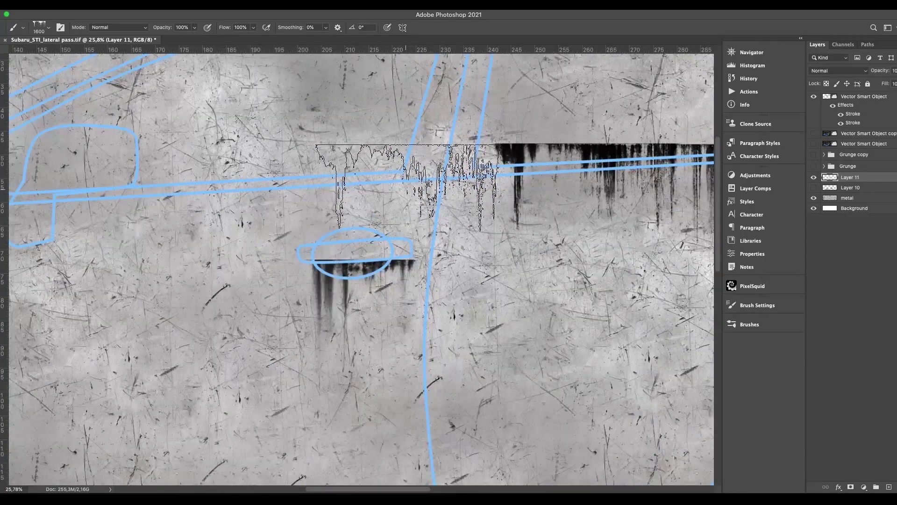
pyautogui.rightClick(389, 165)
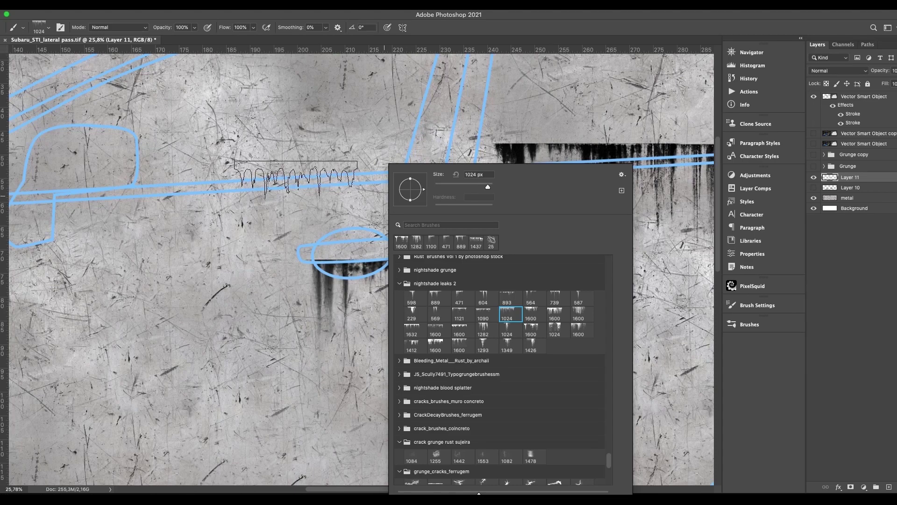
pyautogui.click(295, 180)
pyautogui.scroll(4, 300, 190)
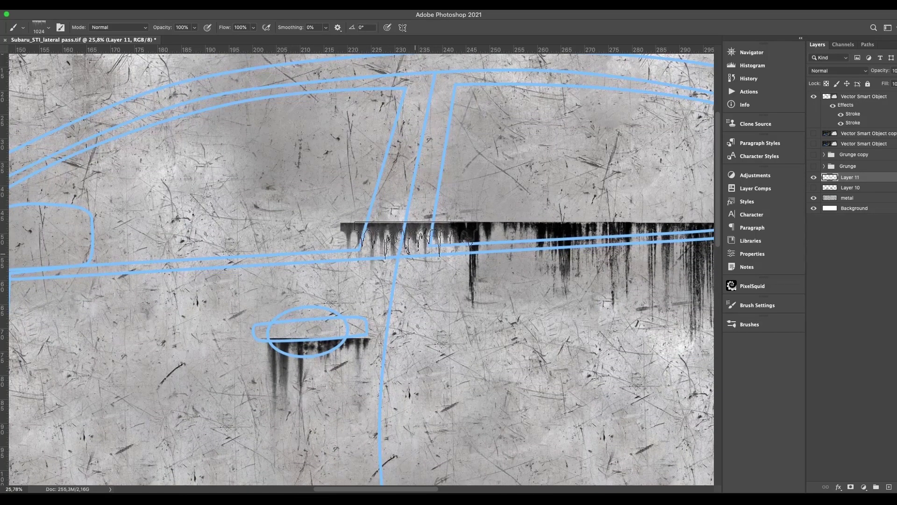
pyautogui.press('v')
pyautogui.scroll(-5, 414, 301)
pyautogui.hscroll(8, 414, 301)
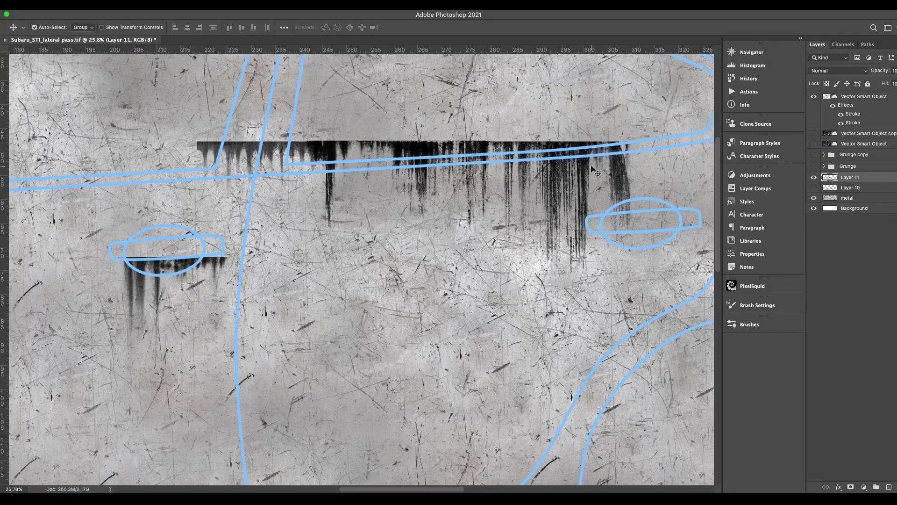
pyautogui.moveTo(398, 248); pyautogui.dragTo(580, 185)
# - Paint dark grunge from the rear wheel arch to the rear door's lower corner with the 1255 px crack grunge rust sujeira brush at 1500 px
pyautogui.press('b')
pyautogui.rightClick(292, 168)
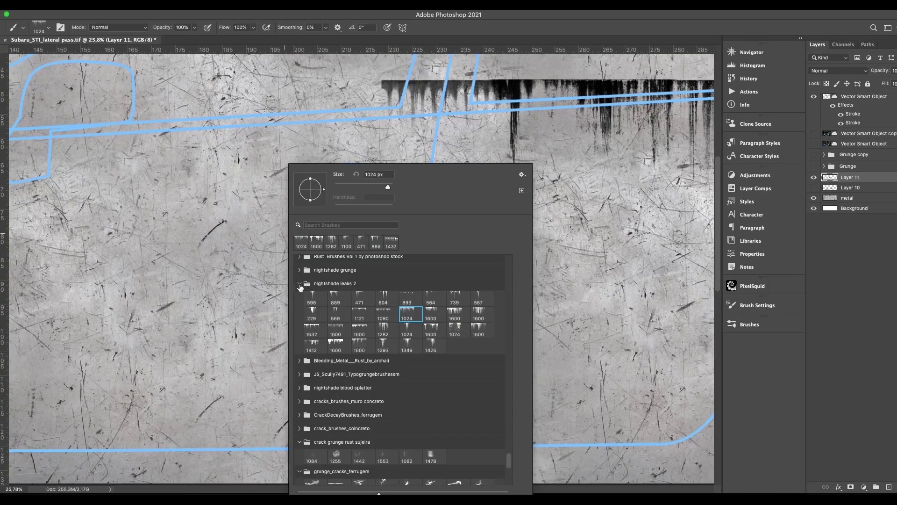
pyautogui.click(300, 284)
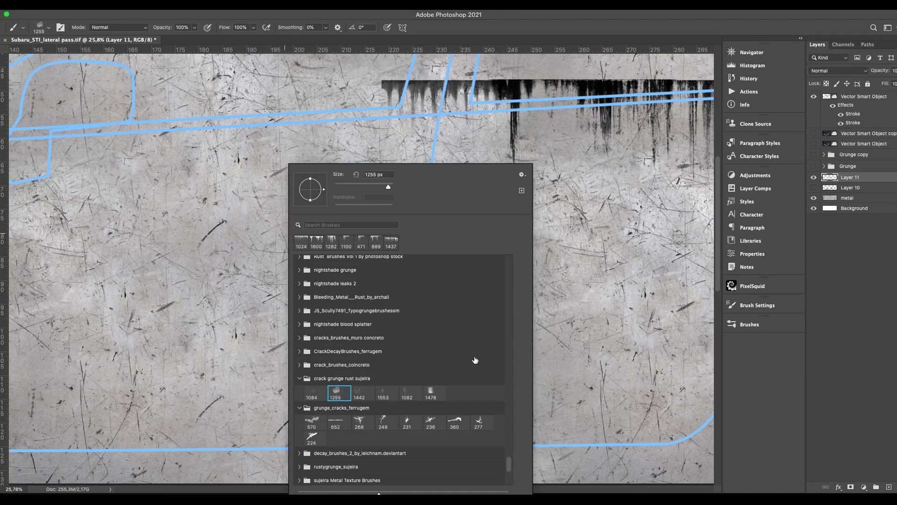
pyautogui.moveTo(617, 362)
pyautogui.mouseDown()
pyautogui.moveTo(509, 326)
pyautogui.moveTo(385, 296)
pyautogui.mouseUp()
pyautogui.moveTo(569, 252); pyautogui.dragTo(627, 204)
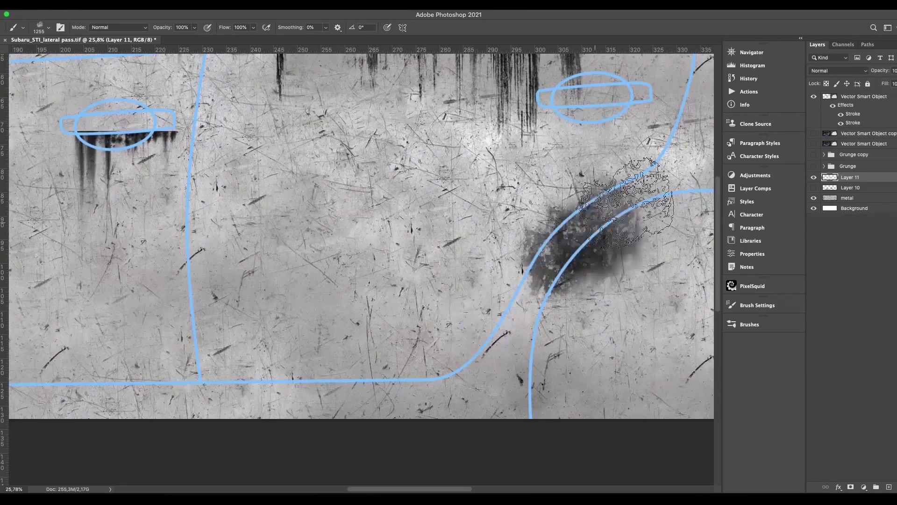
pyautogui.press('super+z')
pyautogui.press(']')
pyautogui.press(']')
pyautogui.press(']')
pyautogui.moveTo(461, 330)
pyautogui.mouseDown()
pyautogui.moveTo(581, 320)
pyautogui.moveTo(607, 285)
pyautogui.mouseUp()
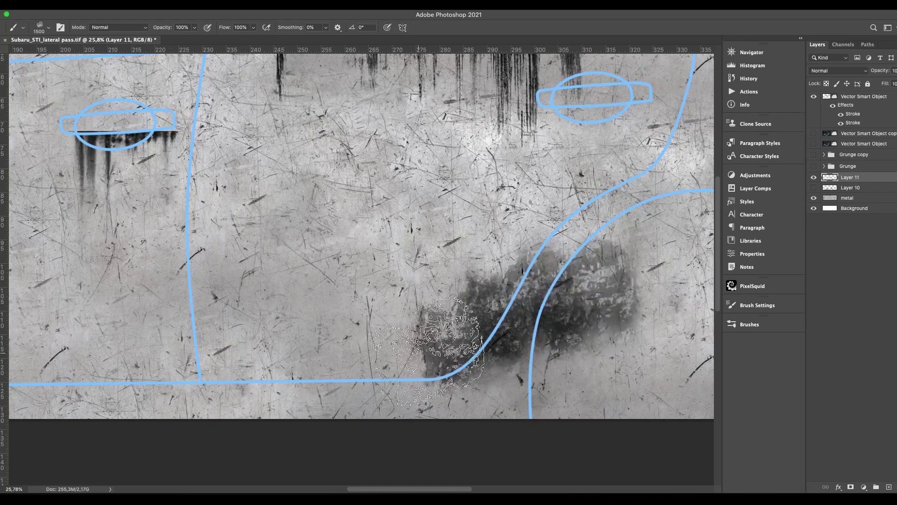
# - Reduce the grunge brush to 1200 px and paint dark grime along the rear door's lower edge up to the door seam
pyautogui.hscroll(-5, 428, 351)
pyautogui.press('[')
pyautogui.press('[')
pyautogui.press('[')
pyautogui.moveTo(401, 315)
pyautogui.mouseDown()
pyautogui.moveTo(405, 366)
pyautogui.moveTo(431, 375)
pyautogui.moveTo(644, 371)
pyautogui.moveTo(491, 345)
pyautogui.moveTo(621, 332)
pyautogui.mouseUp()
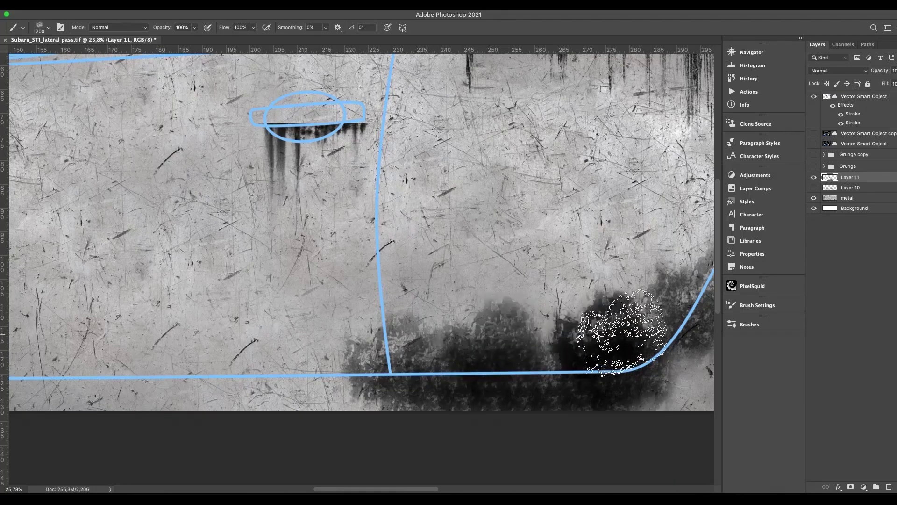
# - Paint faint grime along the front door's lower edge and around the door seam with the 1442 px crack grunge rust sujeira brush
pyautogui.hscroll(-7, 451, 337)
pyautogui.scroll(-1, 450, 337)
pyautogui.rightClick(311, 290)
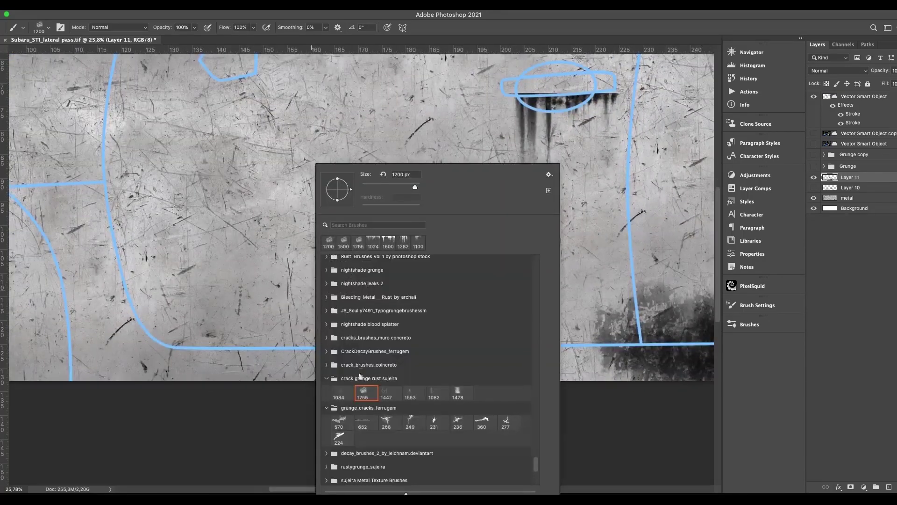
pyautogui.click(121, 327)
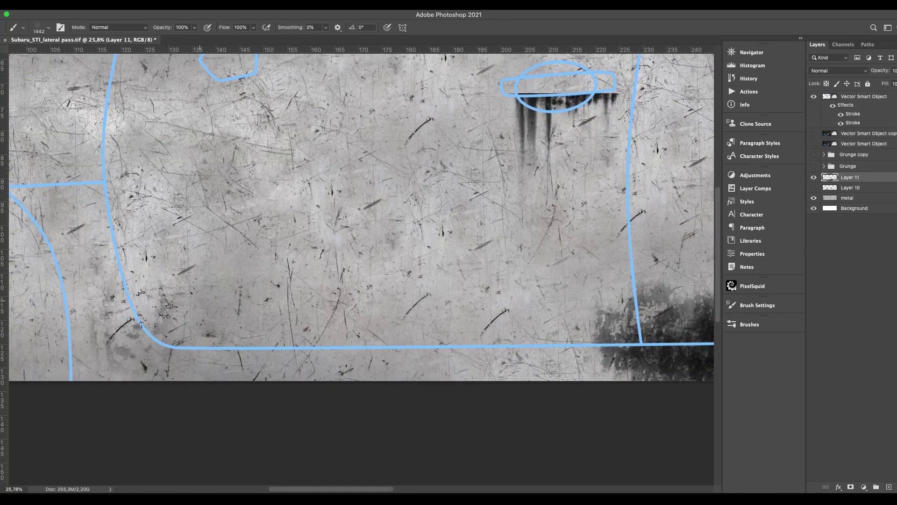
pyautogui.moveTo(165, 306)
pyautogui.mouseDown()
pyautogui.moveTo(191, 301)
pyautogui.moveTo(298, 342)
pyautogui.moveTo(397, 364)
pyautogui.moveTo(263, 353)
pyautogui.moveTo(282, 361)
pyautogui.moveTo(410, 356)
pyautogui.moveTo(490, 319)
pyautogui.mouseUp()
pyautogui.hscroll(8, 491, 322)
pyautogui.scroll(4, 491, 322)
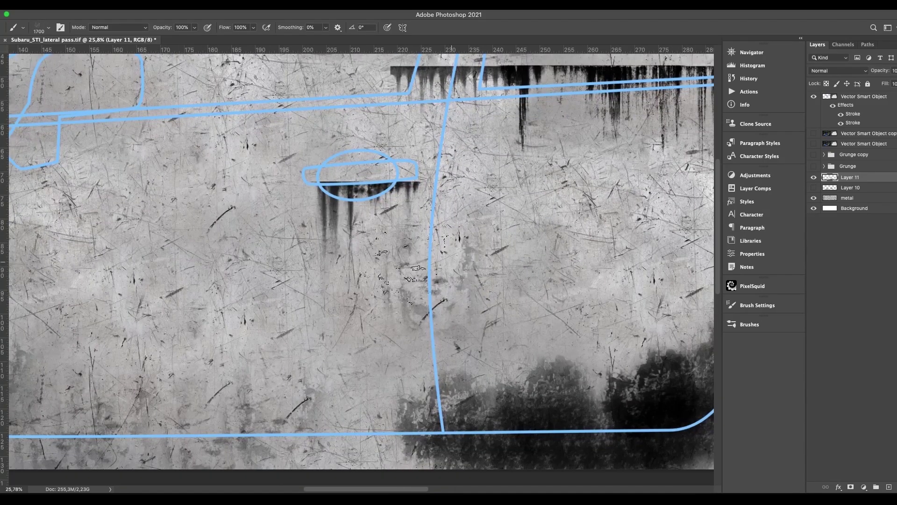
# - Stamp a crack on the rear door near the door seam with the 570 px grunge_cracks_ferrugem brush enlarged to 1100 px
pyautogui.rightClick(541, 379)
pyautogui.click(484, 421)
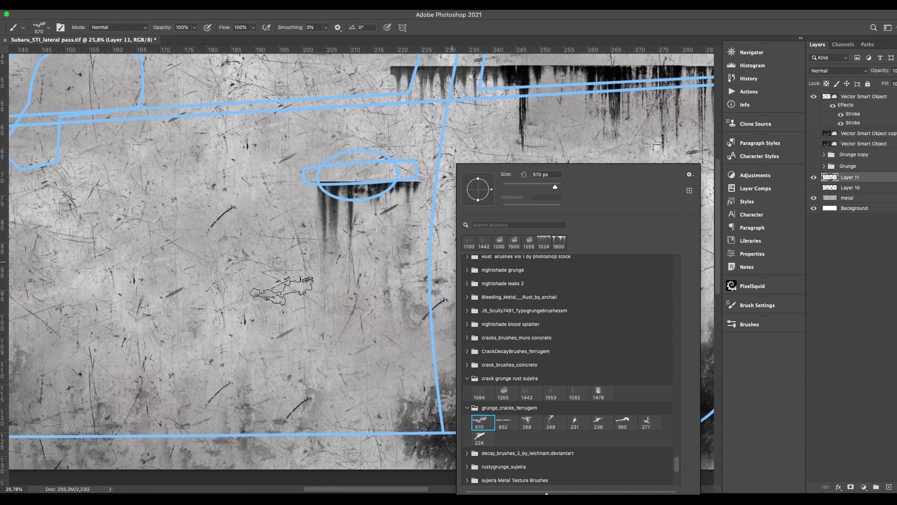
pyautogui.click(282, 290)
pyautogui.press('super+z')
pyautogui.press(']')
pyautogui.press(']')
pyautogui.press(']')
pyautogui.press(']')
pyautogui.press(']')
pyautogui.press(']')
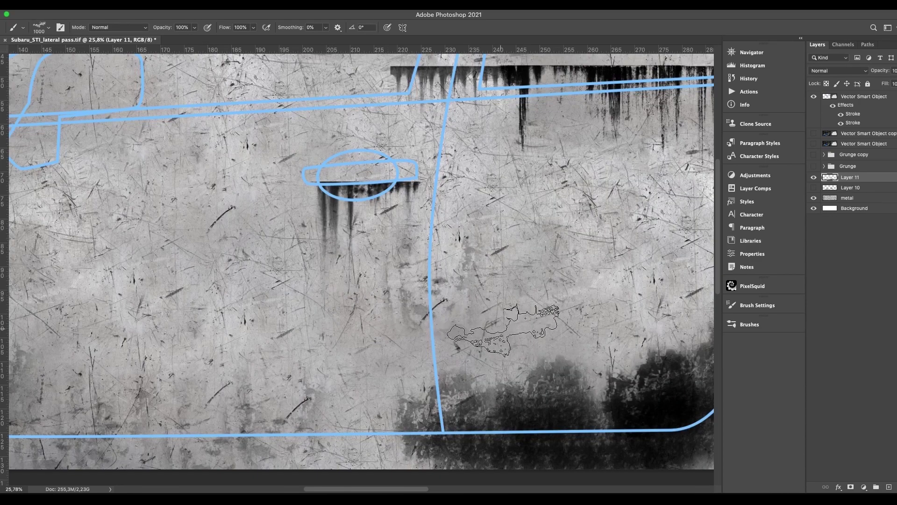
pyautogui.click(509, 330)
# - Stamp a branching crack in the middle of the rear door with the 268 px grunge_cracks_ferrugem brush enlarged to 1100 px
pyautogui.rightClick(587, 333)
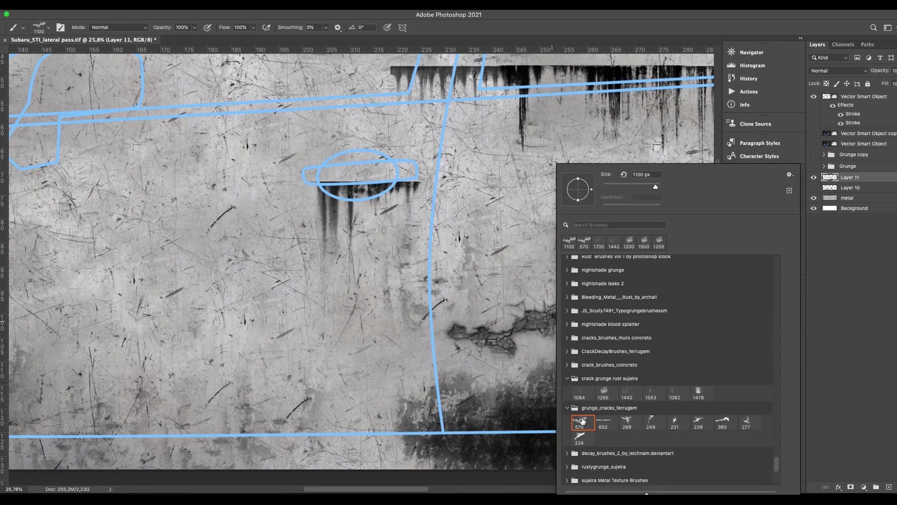
pyautogui.click(631, 423)
pyautogui.press('Return')
pyautogui.hscroll(10, 389, 248)
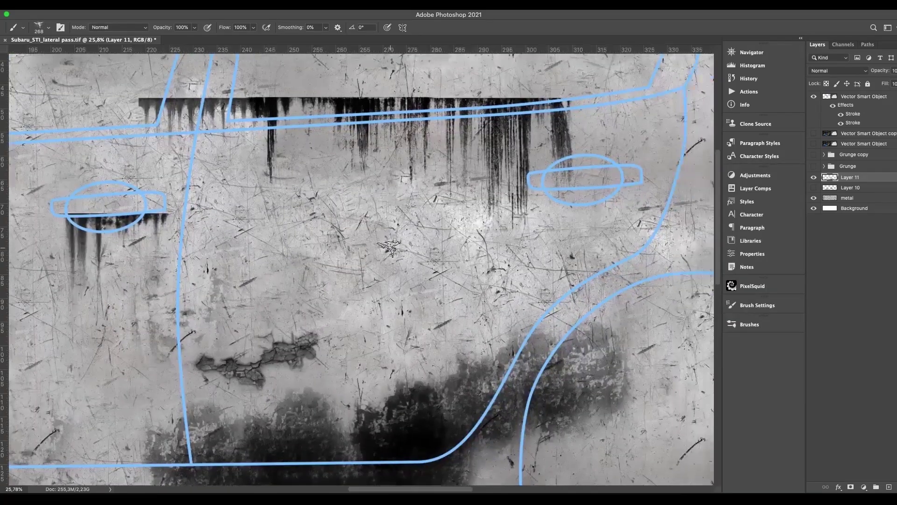
pyautogui.press(']')
pyautogui.press(']')
pyautogui.press(']')
pyautogui.press(']')
pyautogui.press(']')
pyautogui.press(']')
pyautogui.click(395, 256)
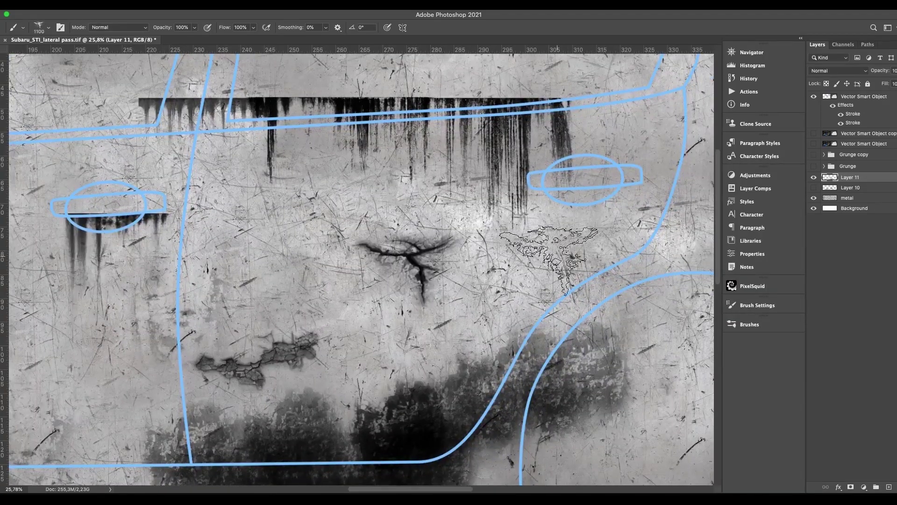
# - Stamp a crack on the rear quarter behind the rear window with an enlarged 236 px grunge_cracks_ferrugem brush
pyautogui.hscroll(10, 388, 276)
pyautogui.rightClick(395, 283)
pyautogui.click(553, 422)
pyautogui.click(320, 242)
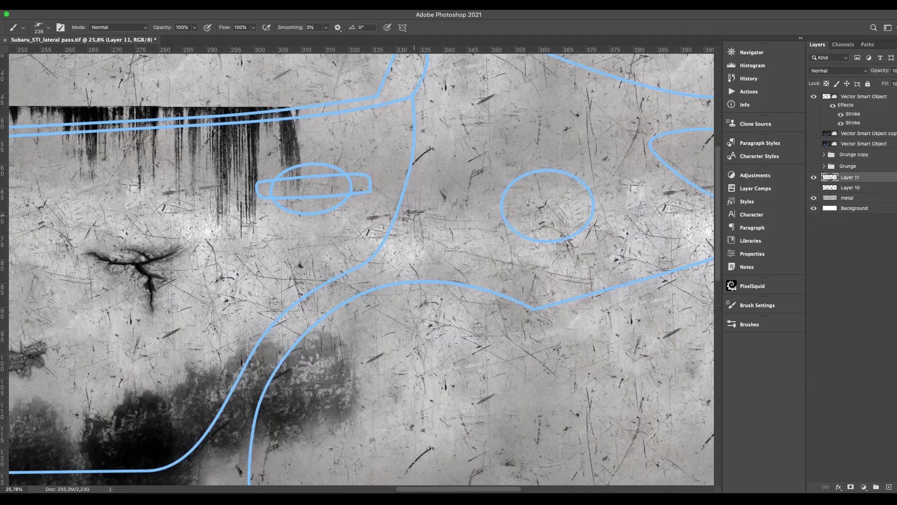
pyautogui.press(']')
pyautogui.press(']')
pyautogui.click(472, 120)
# - Hide the sample grunge on Layer 11 and show the finished Grunge group
pyautogui.moveTo(511, 257)
pyautogui.mouseDown()
pyautogui.moveTo(679, 374)
pyautogui.moveTo(481, 299)
pyautogui.mouseUp()
pyautogui.moveTo(484, 217); pyautogui.dragTo(480, 246)
pyautogui.moveTo(375, 308); pyautogui.dragTo(592, 293)
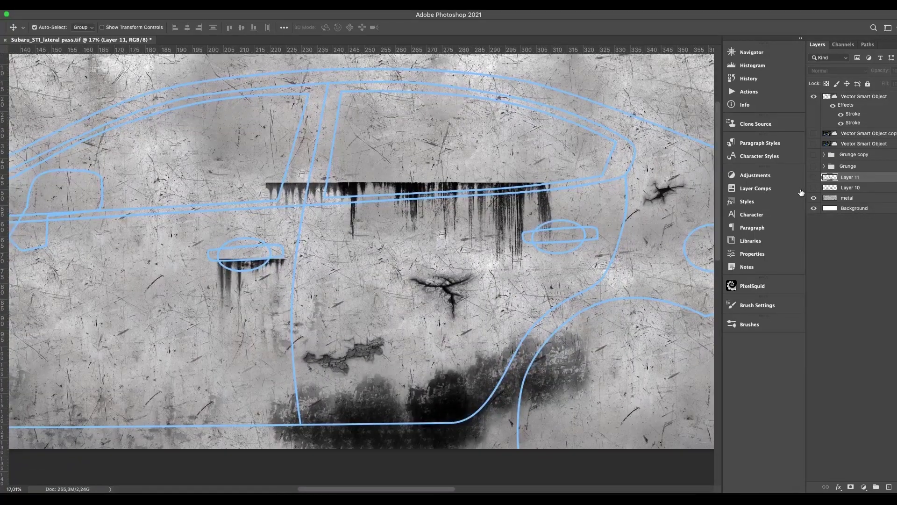
pyautogui.click(814, 188)
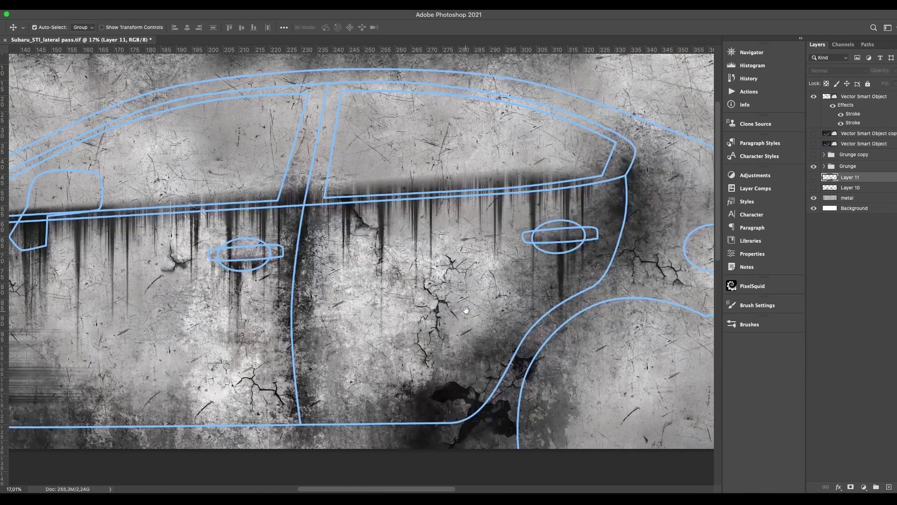
# - Examine the drips, cracks and grime of the finished Grunge group along the front fender and both doors
pyautogui.moveTo(466, 310); pyautogui.dragTo(524, 285)
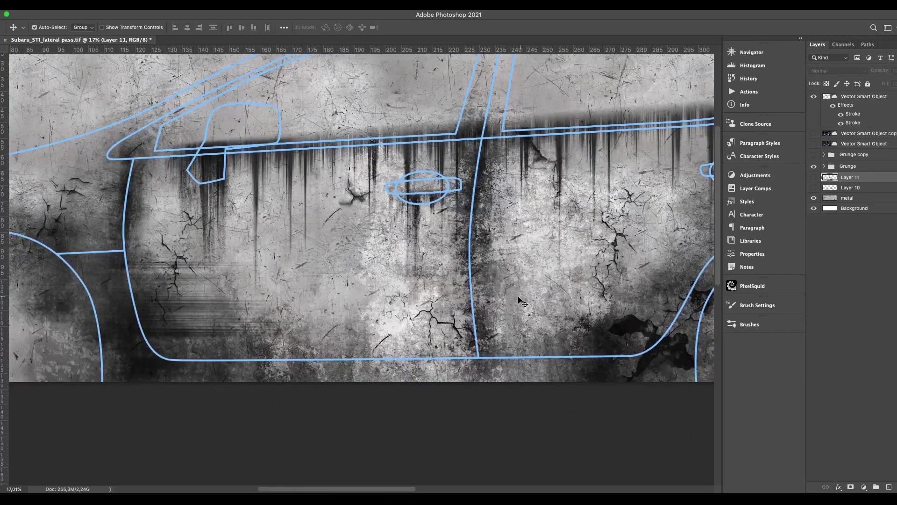
pyautogui.click(522, 302)
pyautogui.press('z')
pyautogui.moveTo(481, 288); pyautogui.dragTo(573, 215)
pyautogui.moveTo(437, 220); pyautogui.dragTo(607, 210)
pyautogui.moveTo(234, 239); pyautogui.dragTo(540, 215)
pyautogui.moveTo(415, 229); pyautogui.dragTo(600, 221)
pyautogui.moveTo(386, 180); pyautogui.dragTo(452, 251)
pyautogui.moveTo(621, 226); pyautogui.dragTo(274, 260)
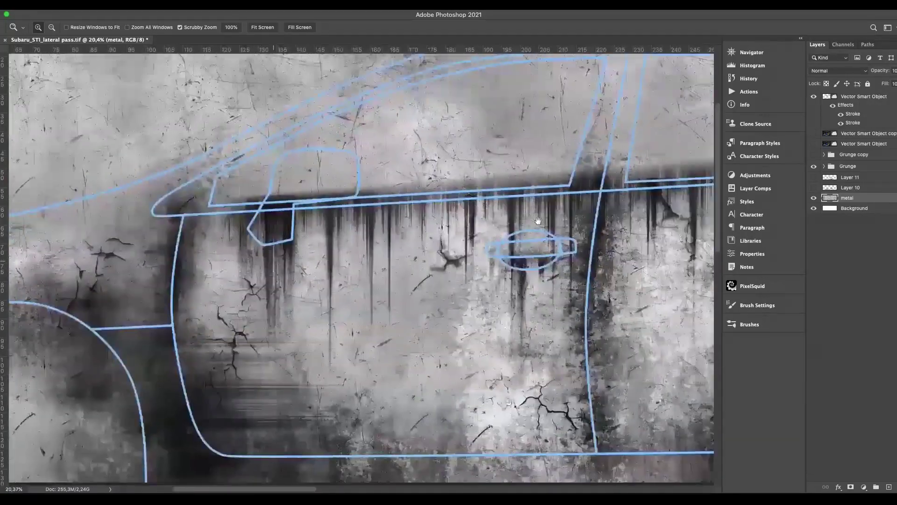
pyautogui.moveTo(537, 221); pyautogui.dragTo(435, 230)
pyautogui.moveTo(558, 233); pyautogui.dragTo(468, 200)
# - Show the two vector graphics layers over the grunge and examine the combined wrap from the front fender to the rear bumper
pyautogui.hotkey('ctrl', '-')
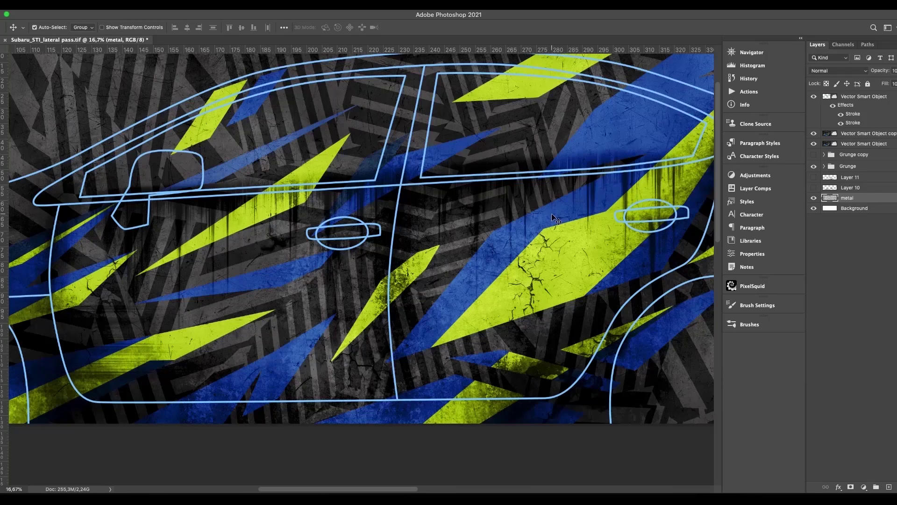
pyautogui.press('z')
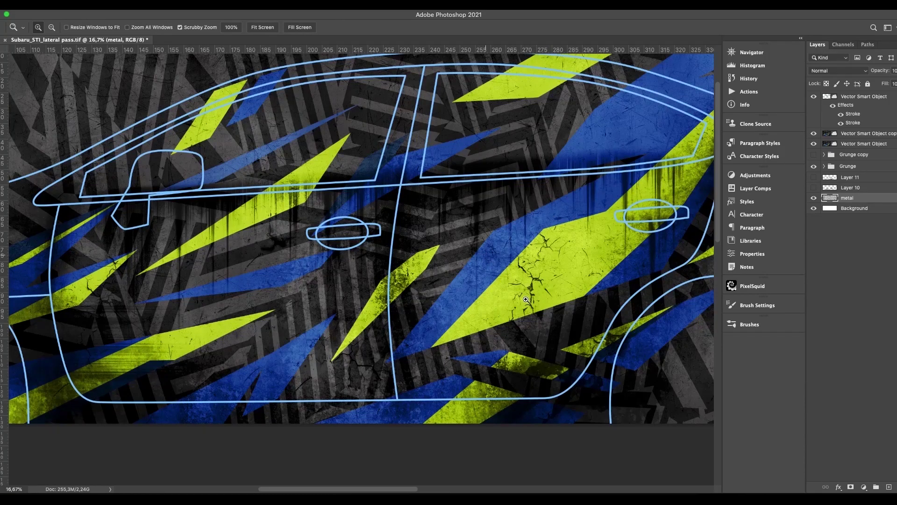
pyautogui.scroll(-3, 526, 299)
pyautogui.scroll(4, 523, 301)
pyautogui.scroll(-4, 522, 302)
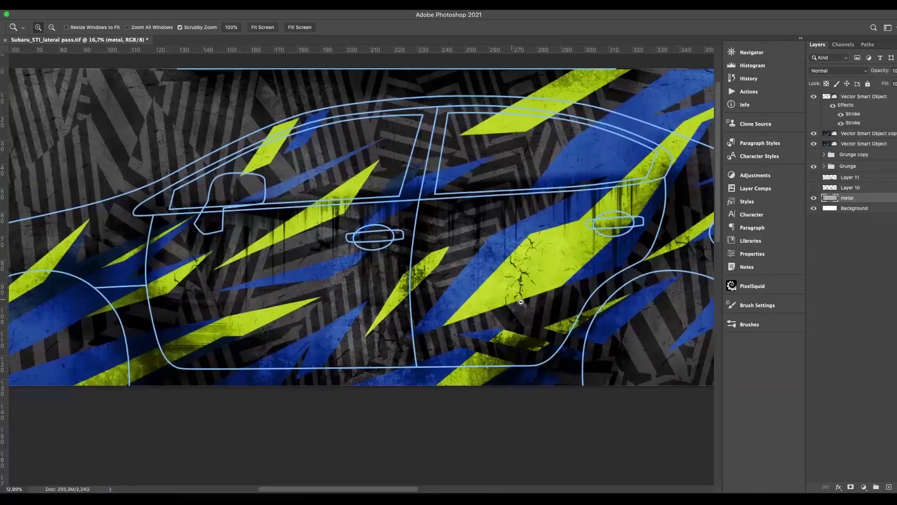
pyautogui.scroll(-1, 522, 302)
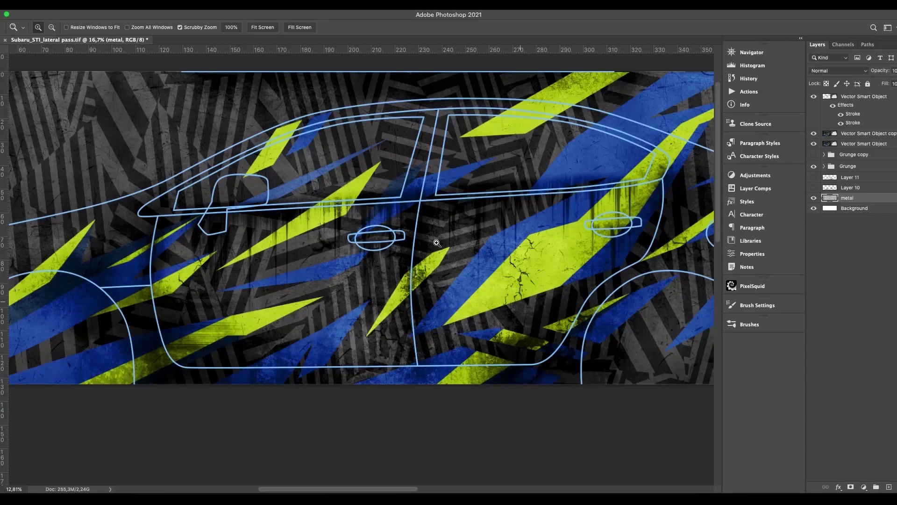
pyautogui.scroll(-4, 437, 243)
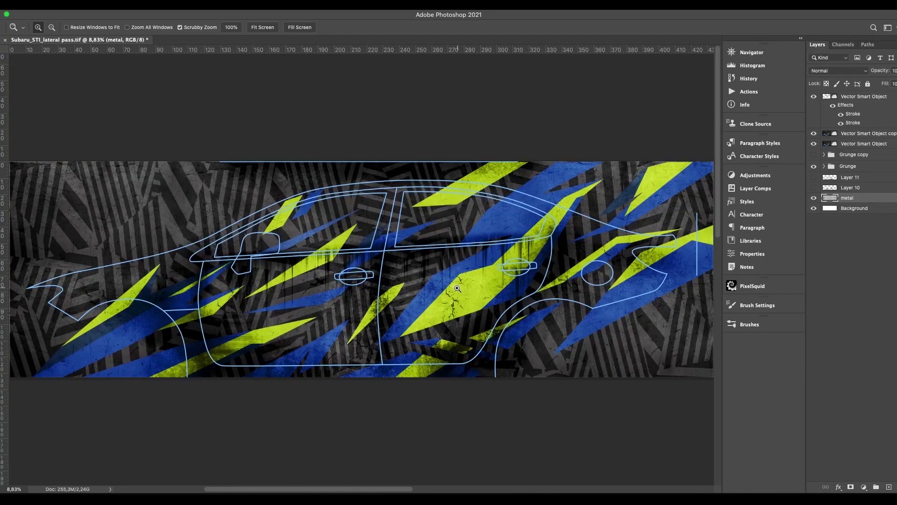
pyautogui.moveTo(147, 305); pyautogui.dragTo(189, 327)
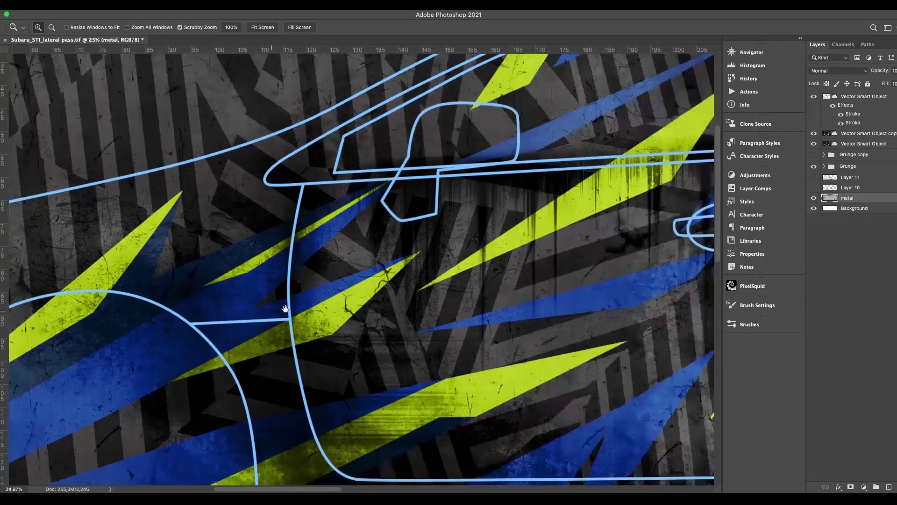
pyautogui.moveTo(703, 257); pyautogui.dragTo(279, 292)
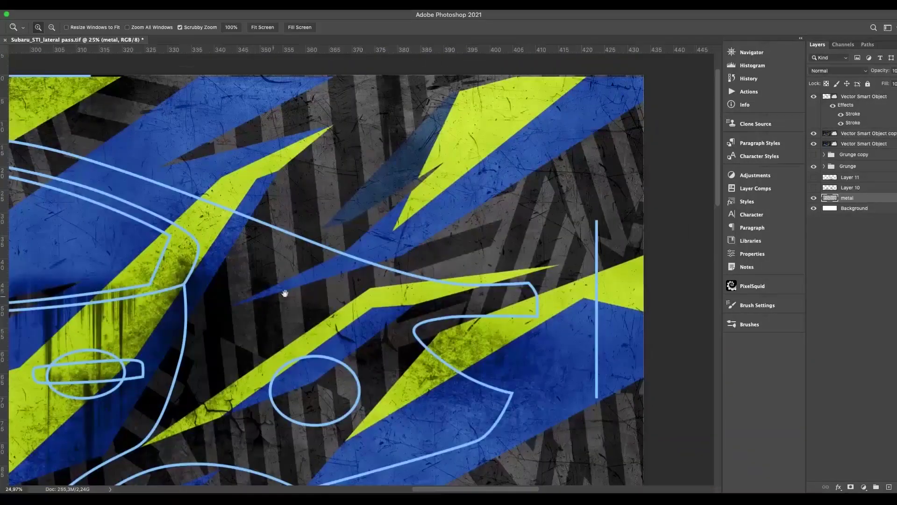
pyautogui.moveTo(285, 294); pyautogui.dragTo(360, 281)
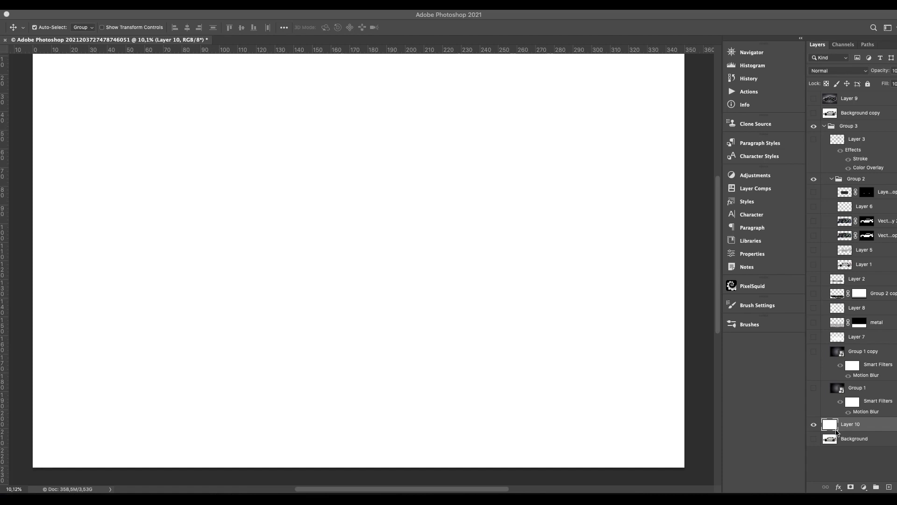
# - In the car mockup document, show the Group 1 and Group 1 copy background gradients and the Layer 7 glow
pyautogui.click(813, 388)
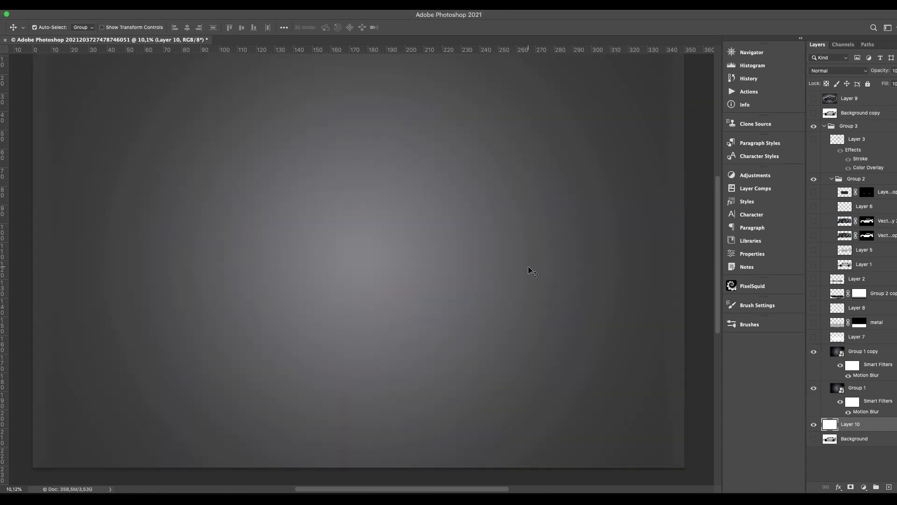
pyautogui.press('z')
pyautogui.moveTo(583, 420); pyautogui.dragTo(530, 385)
pyautogui.press('v')
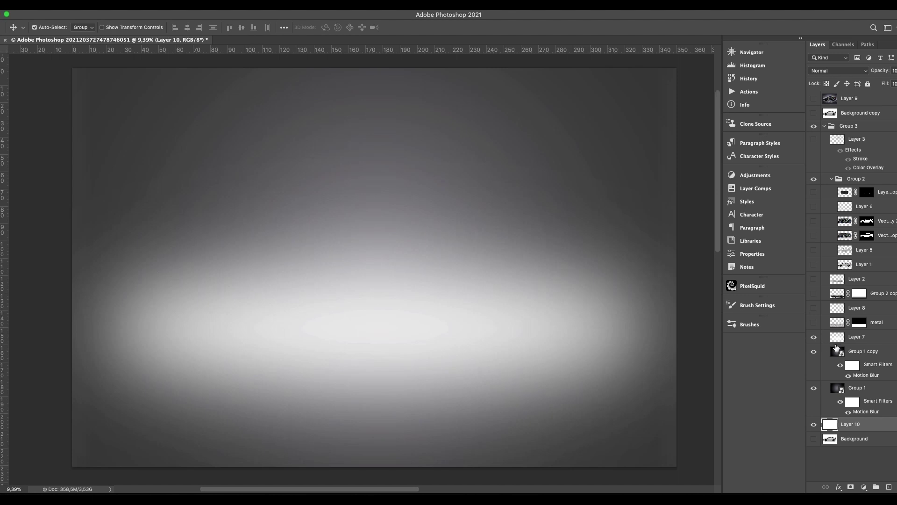
# - Apply a Motion Blur filter to Layer 7 with an angle of 0° and a distance of 187 pixels
pyautogui.click(842, 341)
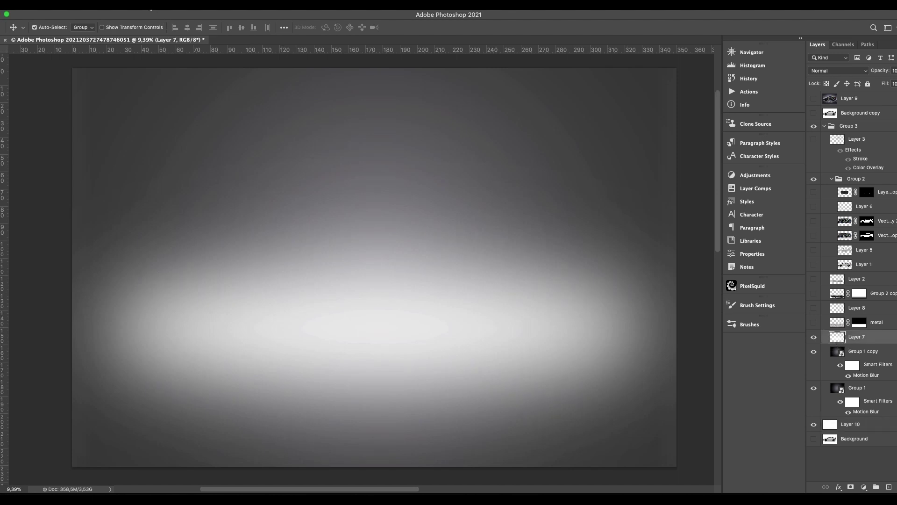
pyautogui.click(113, 4)
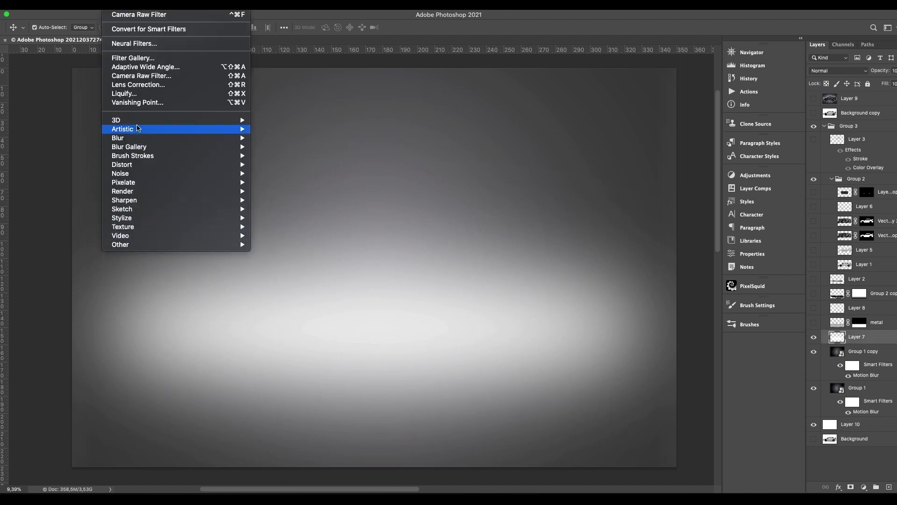
pyautogui.moveTo(140, 138)
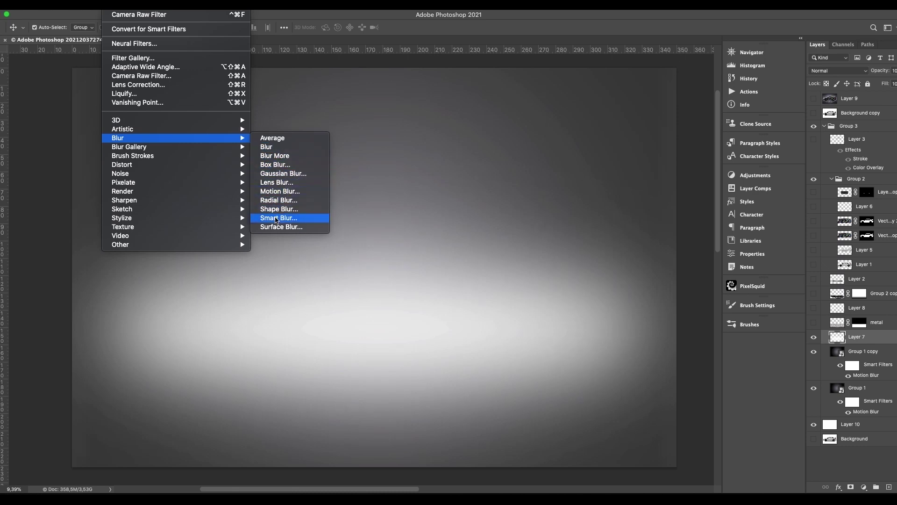
pyautogui.click(277, 192)
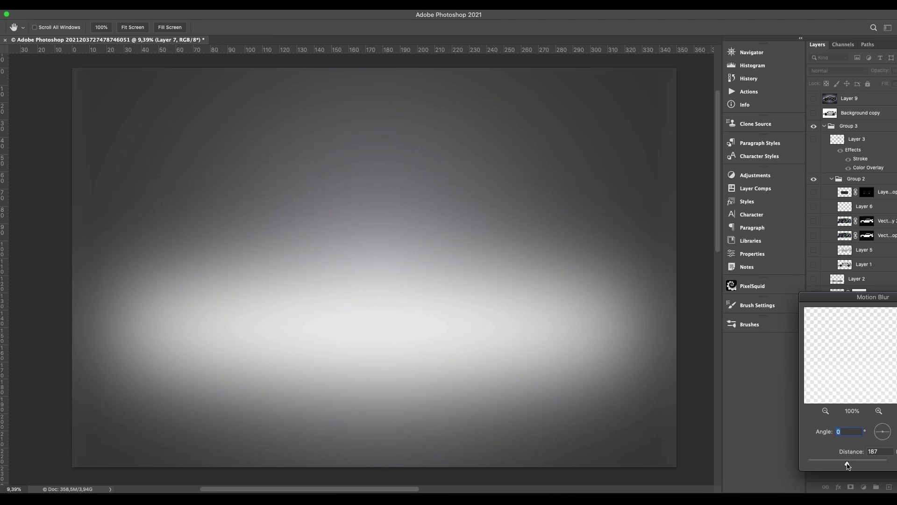
pyautogui.press('Tab')
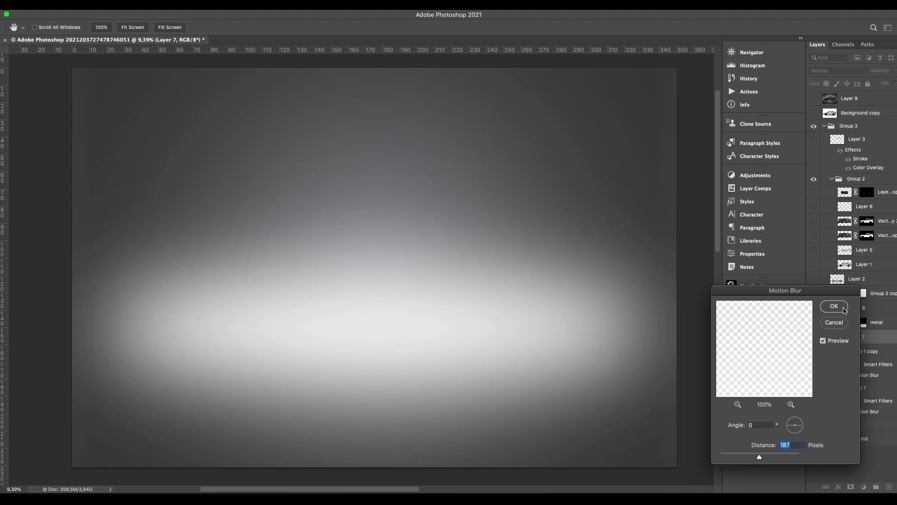
pyautogui.press('Return')
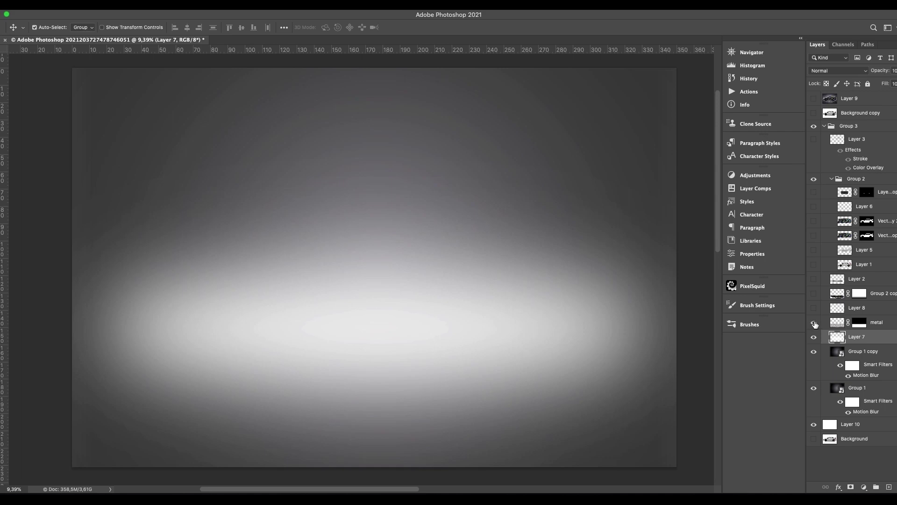
# - Show the masked metal floor, the mist on Layer 8 and the white car on Layer 1
pyautogui.click(814, 323)
pyautogui.press('z')
pyautogui.moveTo(445, 397); pyautogui.dragTo(478, 391)
pyautogui.press('v')
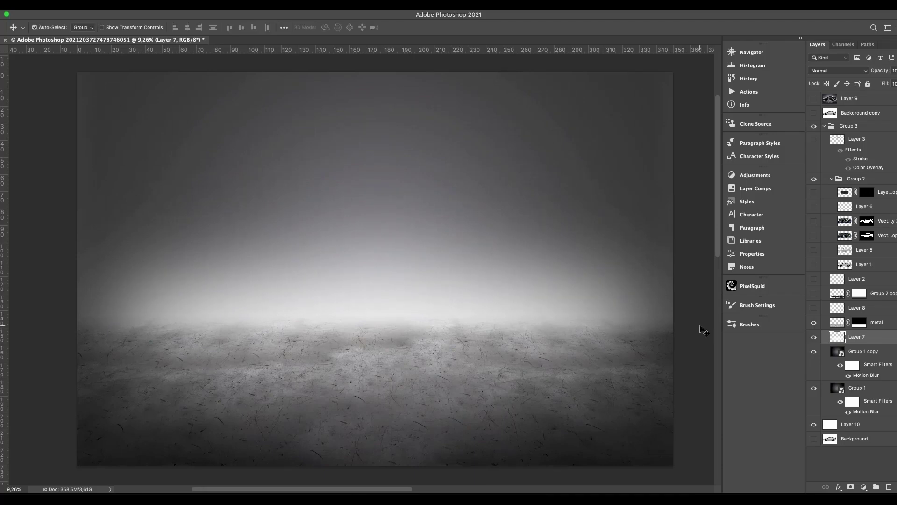
pyautogui.click(813, 309)
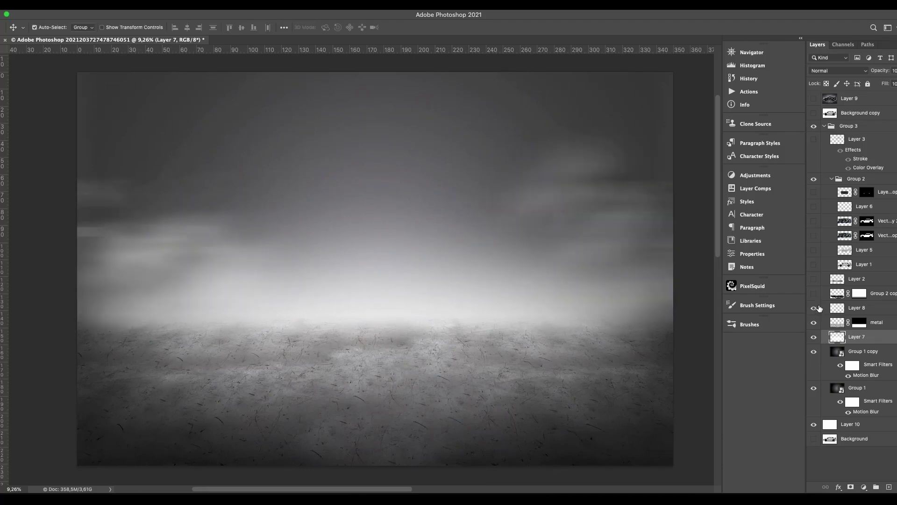
pyautogui.click(814, 265)
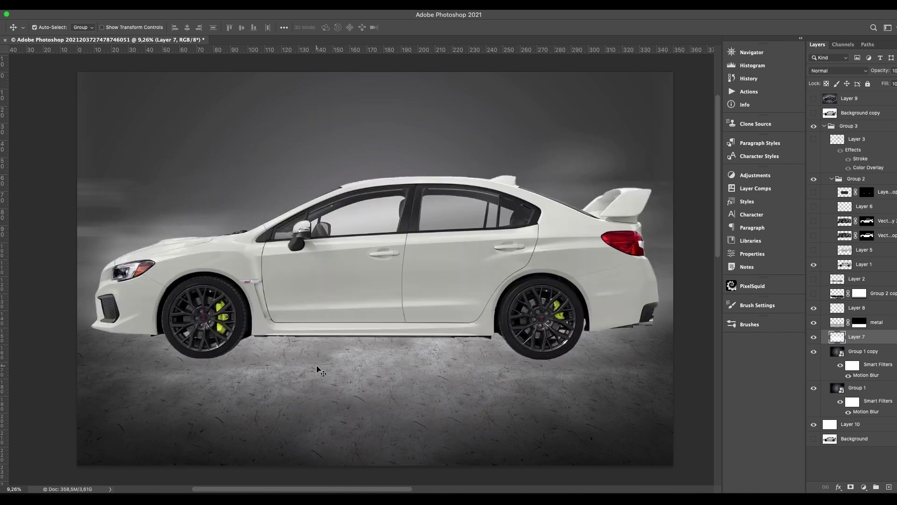
# - Examine the white car's cut-out and bodywork up close, from the front wheel to the rear quarter and back
pyautogui.press('z')
pyautogui.moveTo(181, 348)
pyautogui.mouseDown()
pyautogui.moveTo(201, 359)
pyautogui.moveTo(191, 354)
pyautogui.mouseUp()
pyautogui.moveTo(373, 355); pyautogui.dragTo(297, 351)
pyautogui.moveTo(176, 251); pyautogui.dragTo(220, 252)
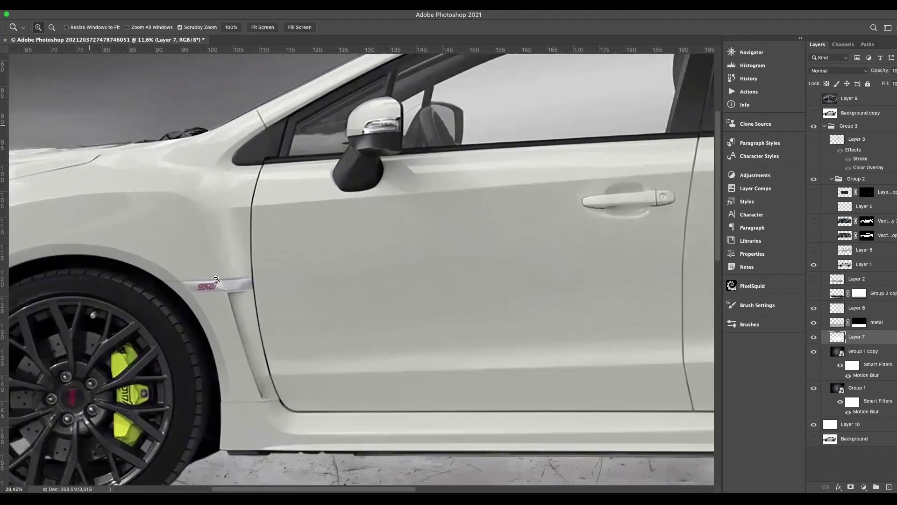
pyautogui.moveTo(638, 170)
pyautogui.mouseDown()
pyautogui.moveTo(388, 269)
pyautogui.moveTo(140, 205)
pyautogui.mouseUp()
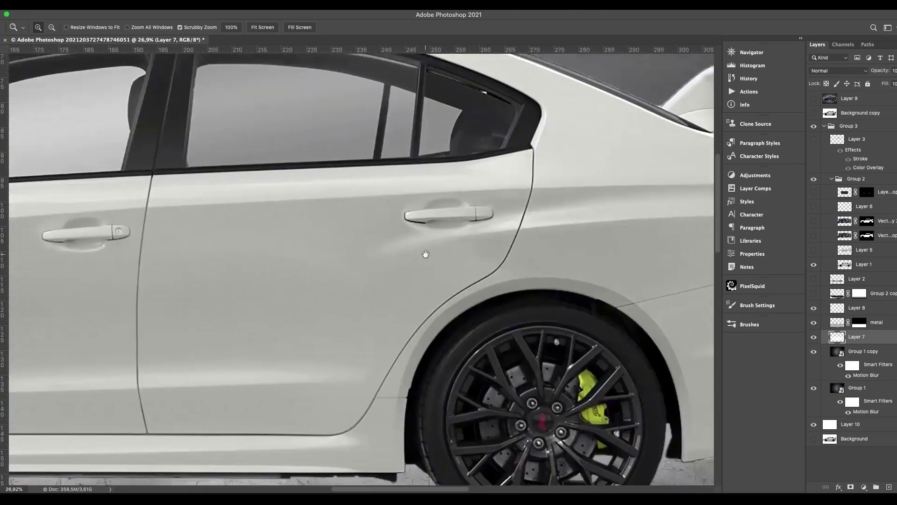
pyautogui.moveTo(424, 254); pyautogui.dragTo(266, 241)
pyautogui.moveTo(474, 266); pyautogui.dragTo(394, 263)
pyautogui.moveTo(352, 236); pyautogui.dragTo(437, 280)
pyautogui.moveTo(280, 262); pyautogui.dragTo(439, 289)
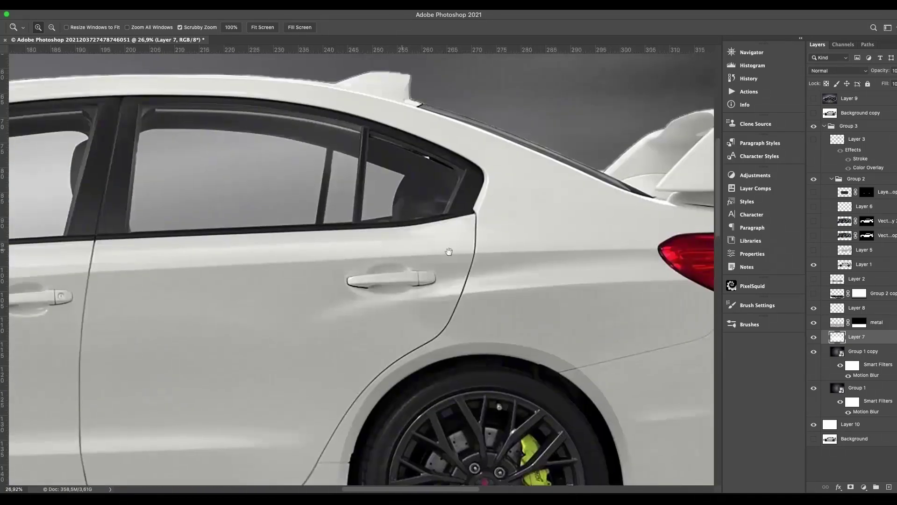
pyautogui.moveTo(327, 211); pyautogui.dragTo(460, 231)
pyautogui.moveTo(234, 234); pyautogui.dragTo(467, 243)
pyautogui.moveTo(186, 224); pyautogui.dragTo(376, 232)
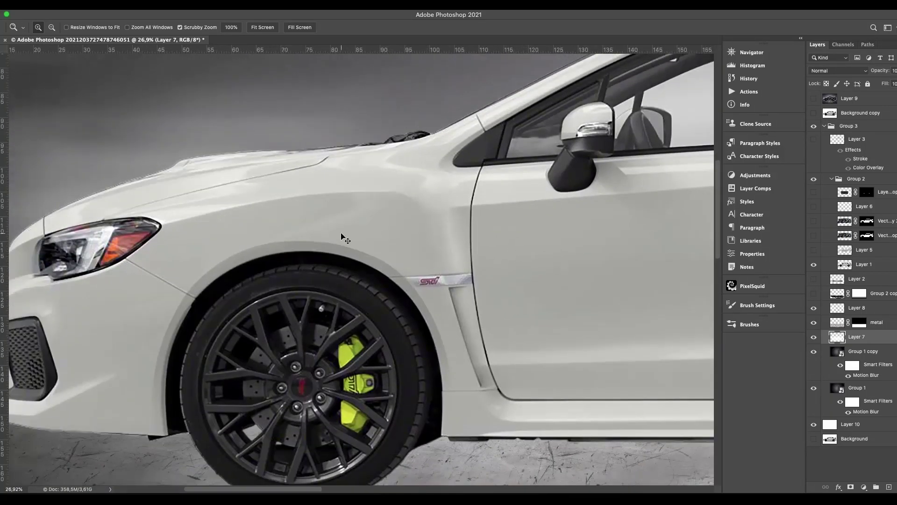
# - Show the Layer 2 ground shadow beneath the car
pyautogui.hotkey('ctrl', '-')
pyautogui.hotkey('ctrl', '-')
pyautogui.hotkey('ctrl', '-')
pyautogui.hotkey('ctrl', '-')
pyautogui.hotkey('ctrl', '0')
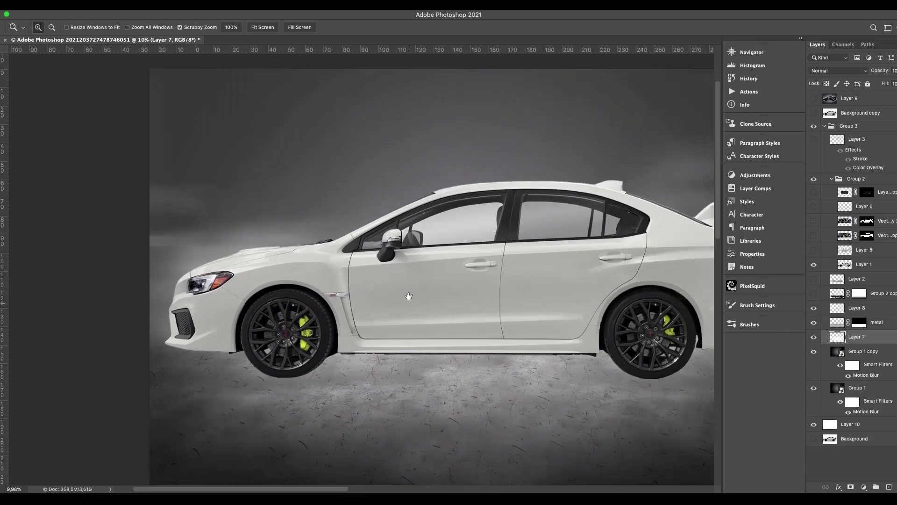
pyautogui.press('v')
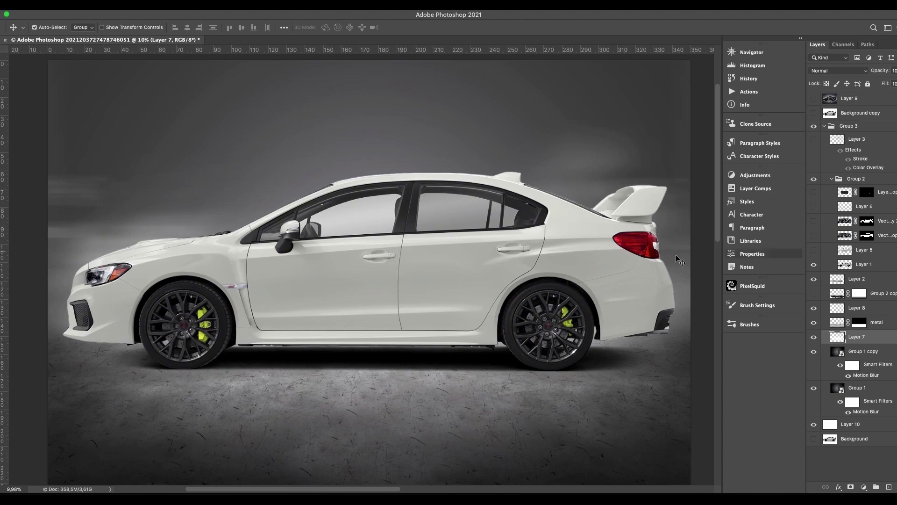
# - Trace the hood's upper edge with the Pen tool from above the headlight toward the windshield, and discard the trial shape
pyautogui.press('z')
pyautogui.moveTo(100, 256); pyautogui.dragTo(168, 258)
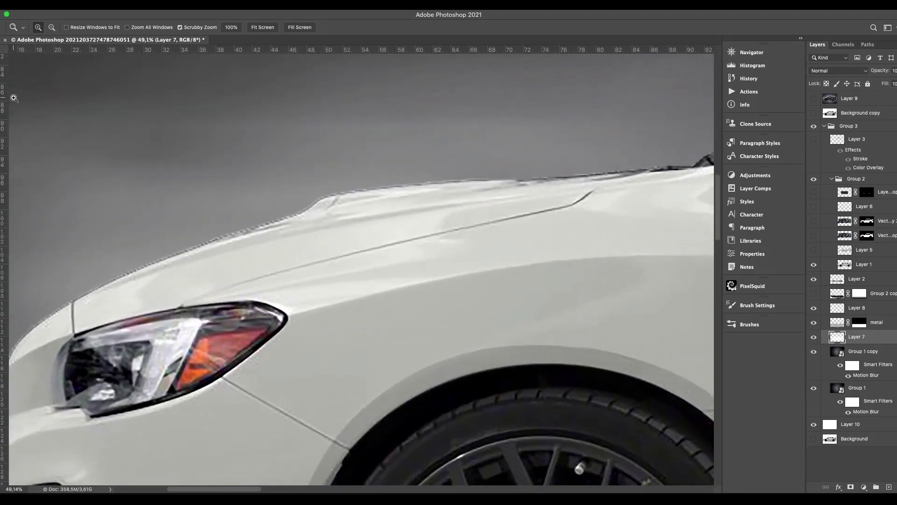
pyautogui.press('p')
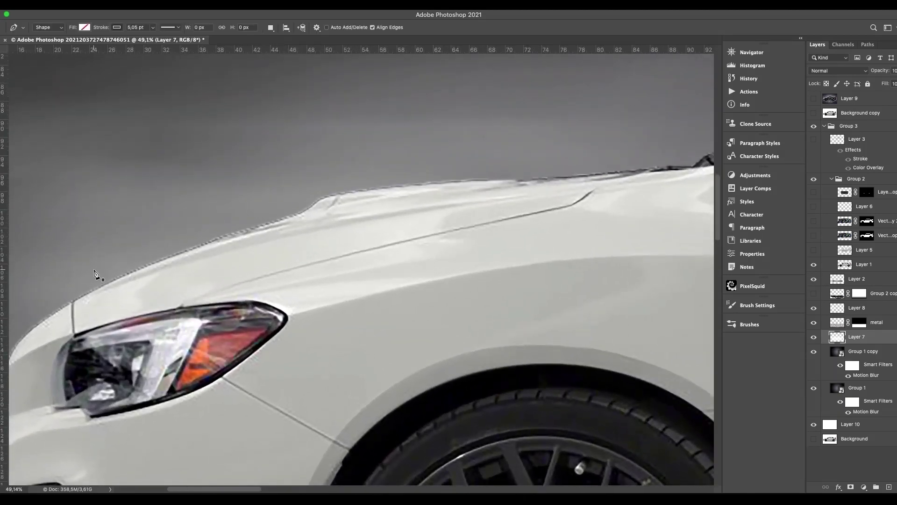
pyautogui.click(74, 300)
pyautogui.moveTo(147, 265); pyautogui.dragTo(157, 262)
pyautogui.moveTo(253, 227); pyautogui.dragTo(363, 191)
pyautogui.moveTo(497, 180); pyautogui.dragTo(520, 180)
pyautogui.moveTo(610, 172); pyautogui.dragTo(617, 174)
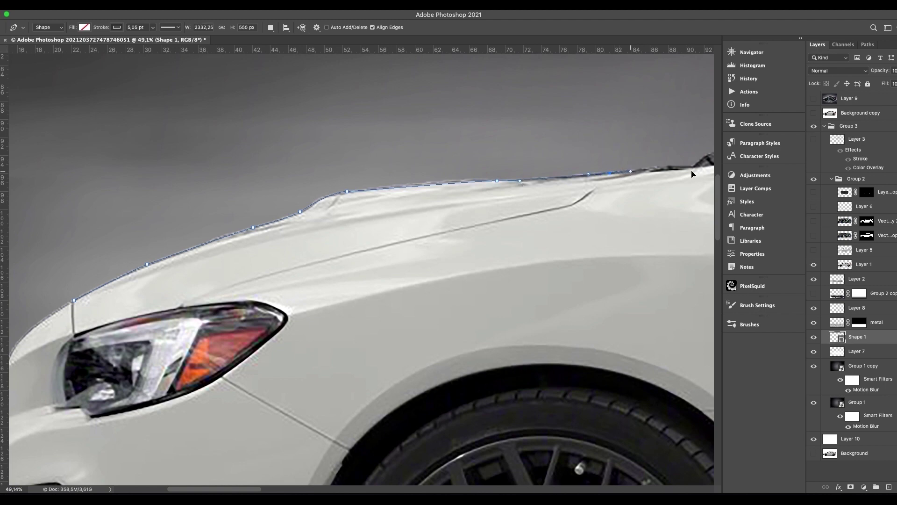
pyautogui.moveTo(675, 169); pyautogui.dragTo(686, 168)
pyautogui.press('Escape')
pyautogui.press('v')
pyautogui.click(893, 486)
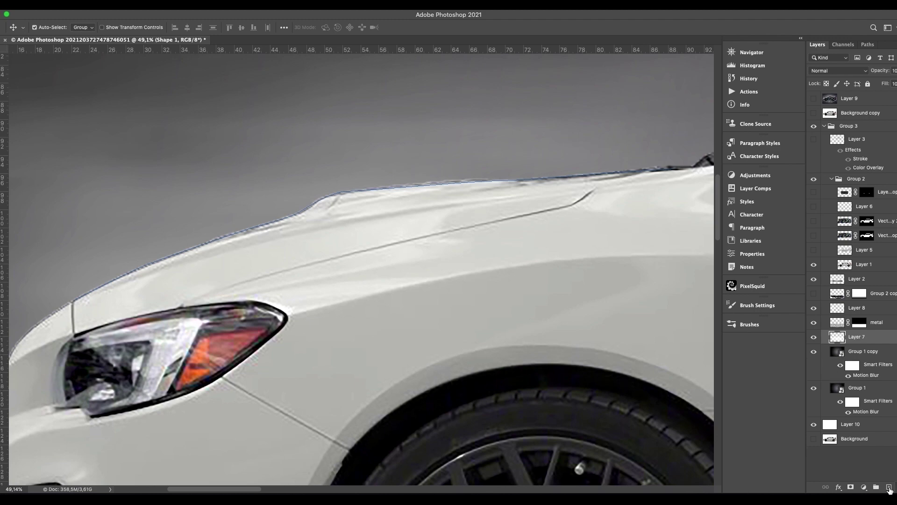
# - Hide the white car on Layer 1 and the Layer 2 shadow, and show the body panel cut-out on Layer 5
pyautogui.press('super+minus')
pyautogui.hscroll(5, 504, 270)
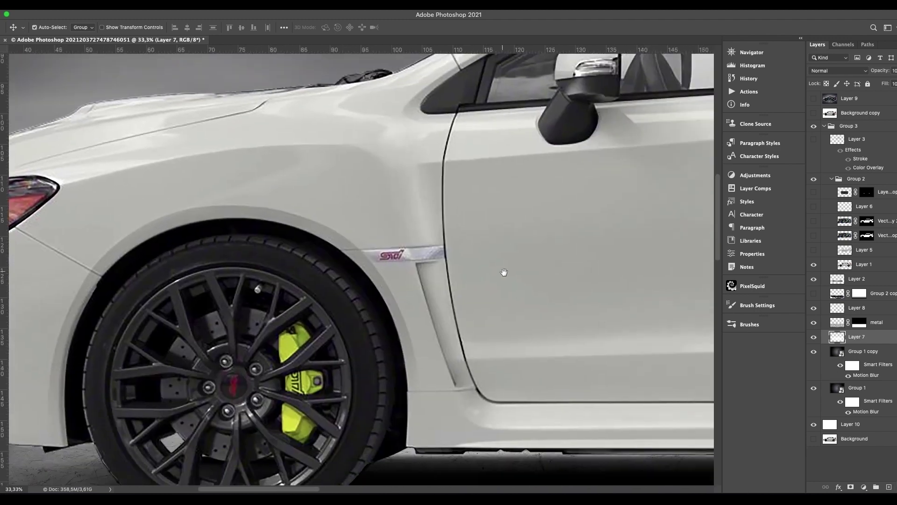
pyautogui.press('super+minus')
pyautogui.press('super+minus')
pyautogui.press('super+minus')
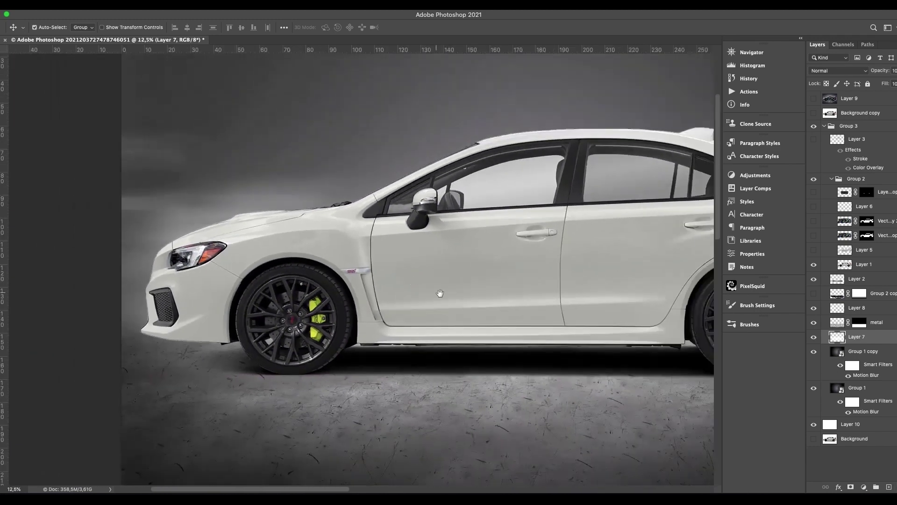
pyautogui.moveTo(436, 295); pyautogui.dragTo(347, 294)
pyautogui.hscroll(3, 346, 294)
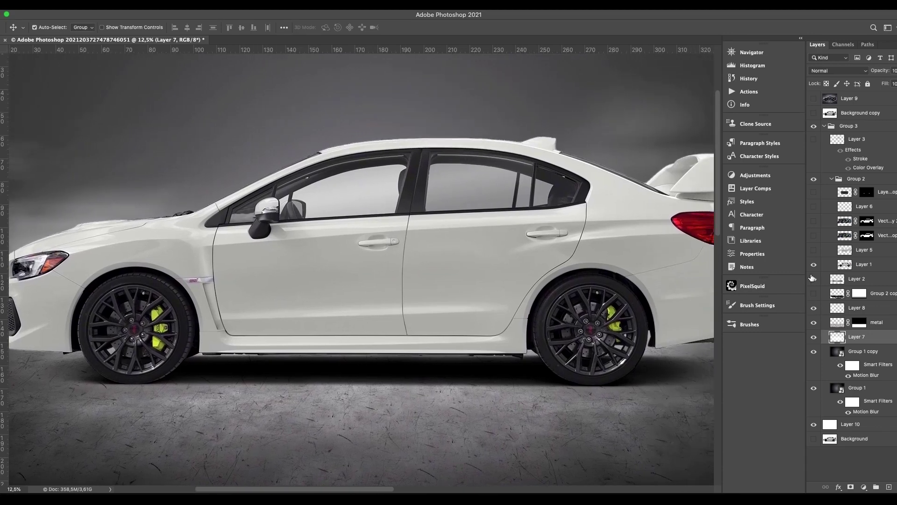
pyautogui.click(813, 264)
pyautogui.click(814, 249)
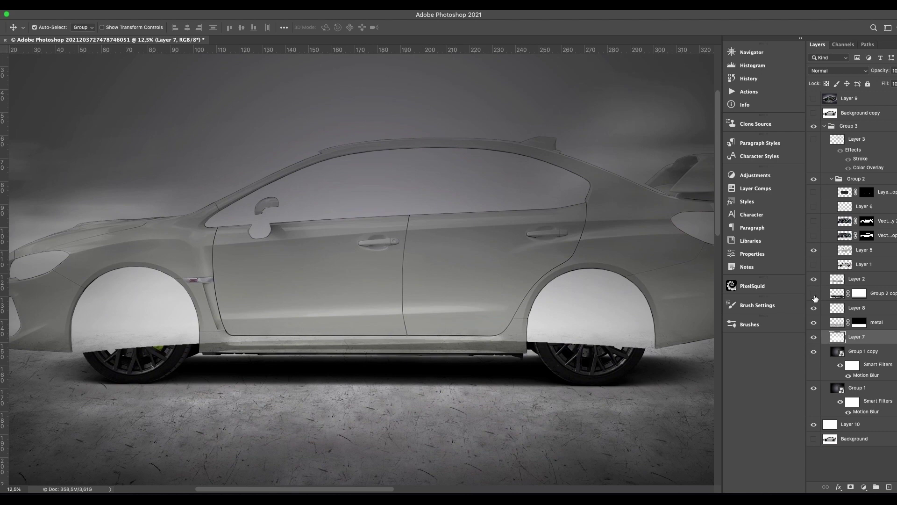
pyautogui.click(814, 282)
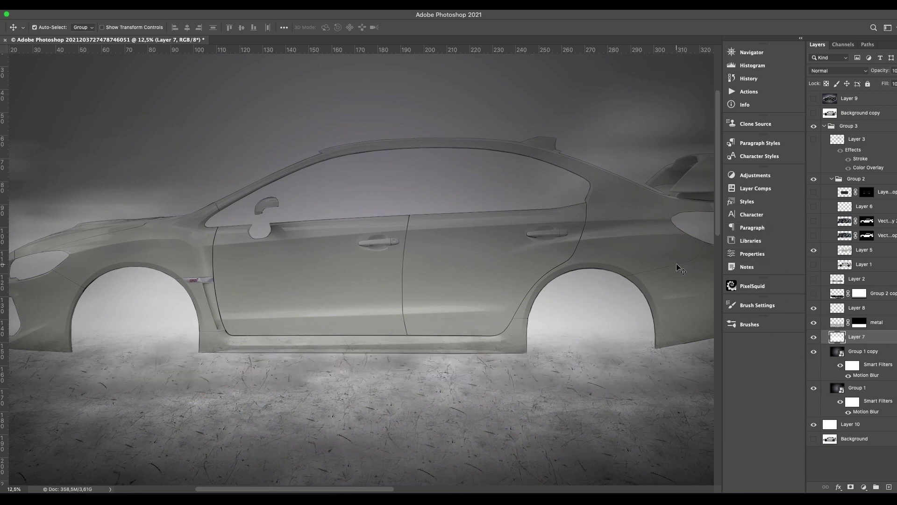
# - Load the Layer 5 body cut-out as a selection, view its outline around the whole car, and deselect it
pyautogui.keyDown('ctrl'); pyautogui.click(846, 252); pyautogui.keyUp('ctrl')
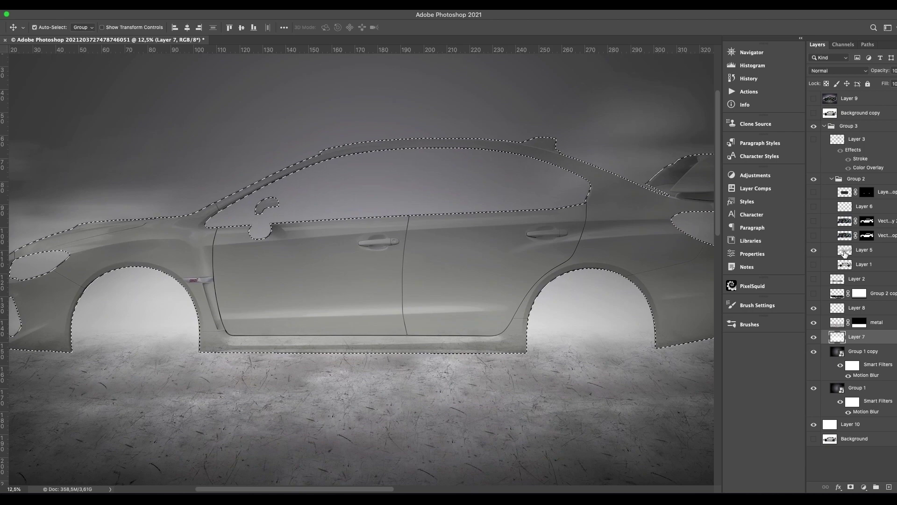
pyautogui.press('super+minus')
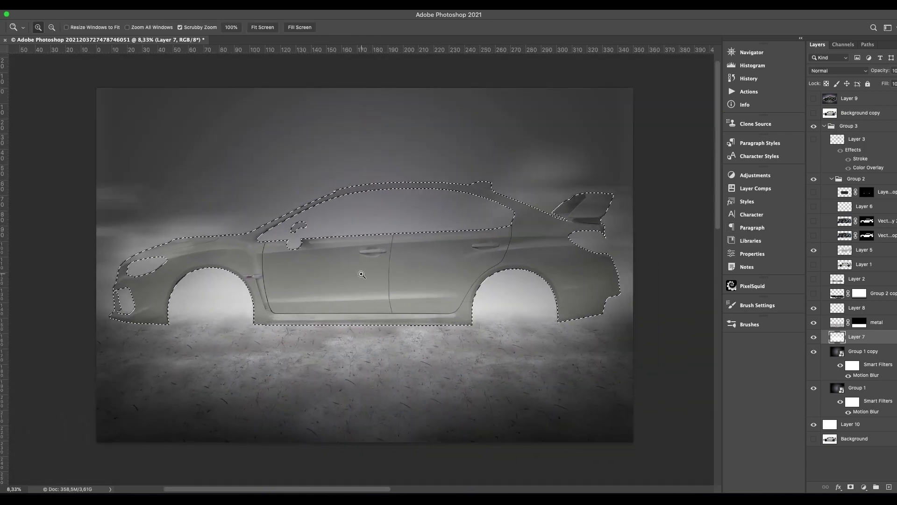
pyautogui.moveTo(360, 272); pyautogui.dragTo(376, 281)
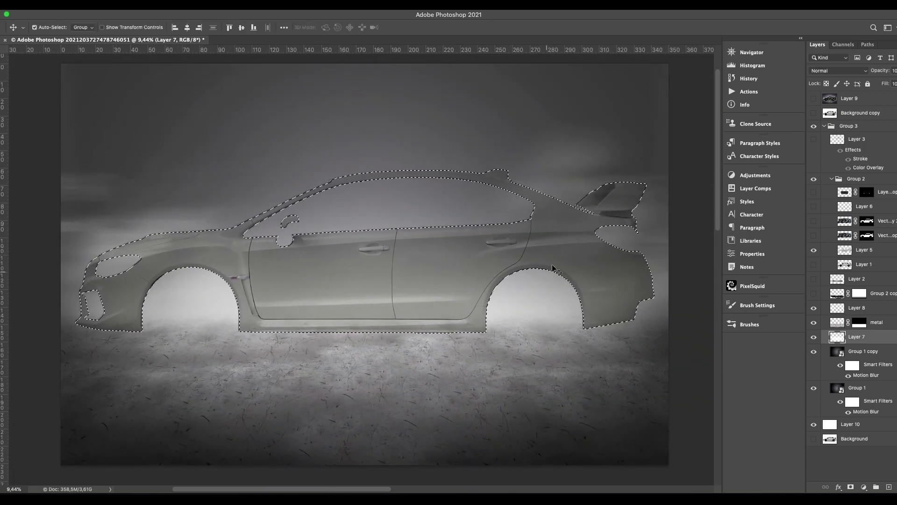
pyautogui.press('super+d')
# - Show Layer 1, Layer 2 and the Group 2 copy reflection with Layer 5 hidden, and show the masked carbon-fibre side skirt layer
pyautogui.moveTo(814, 270); pyautogui.dragTo(815, 293)
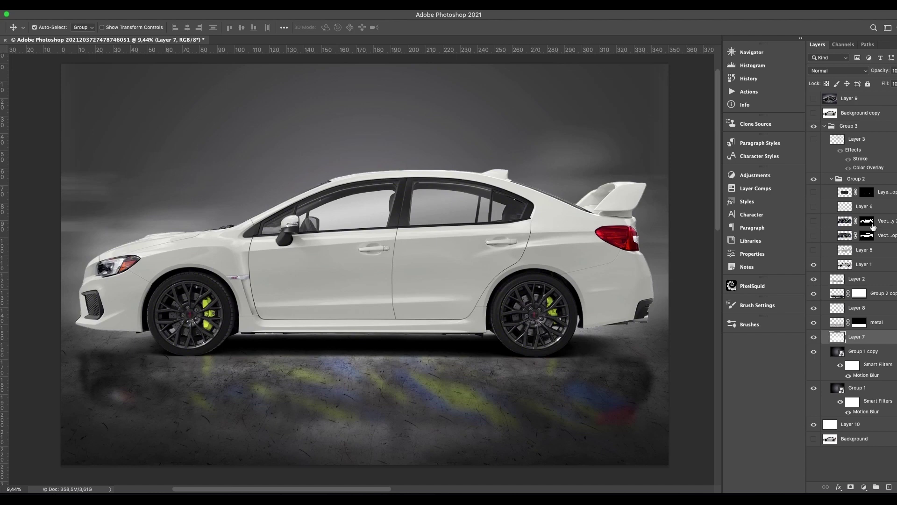
pyautogui.click(814, 192)
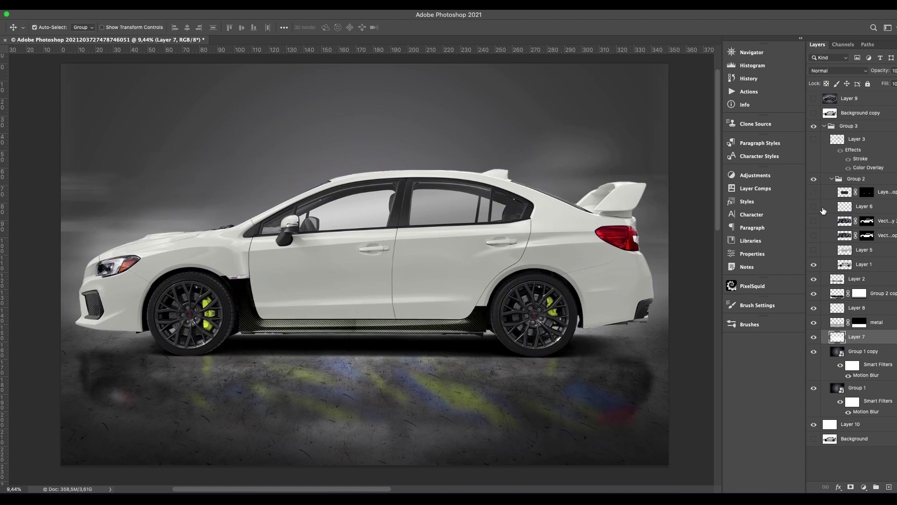
pyautogui.click(814, 194)
# - Examine the carbon-fibre texture along the side skirt up close, including its rear end beside the wheel
pyautogui.press('z')
pyautogui.moveTo(541, 366); pyautogui.dragTo(529, 358)
pyautogui.hscroll(-15, 418, 282)
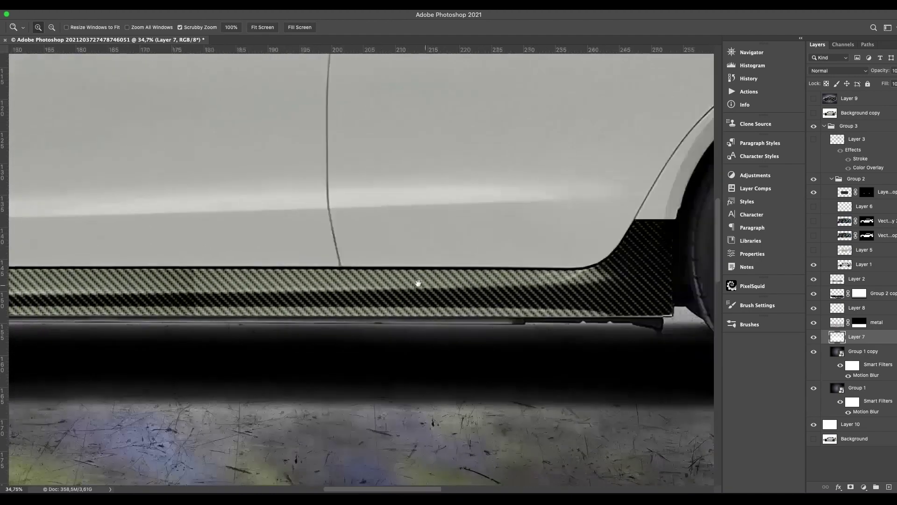
pyautogui.hscroll(12, 423, 299)
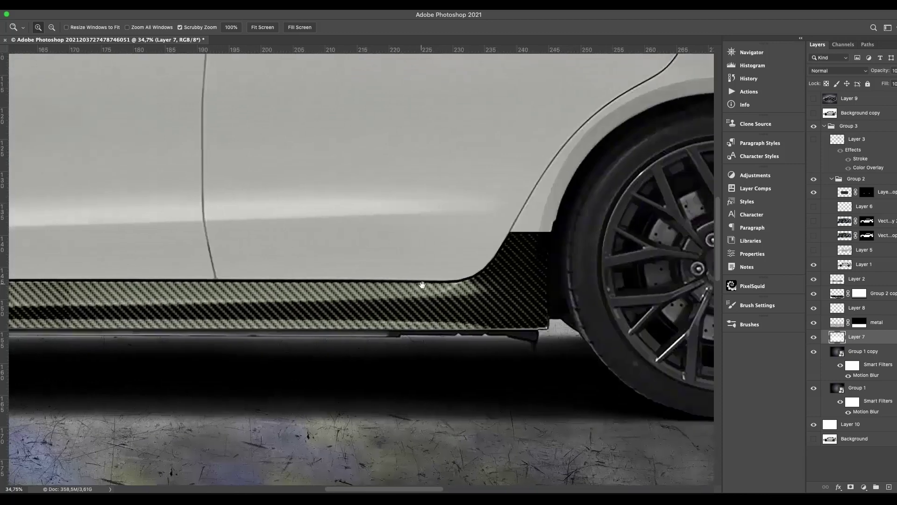
pyautogui.scroll(-3, 426, 290)
pyautogui.scroll(-5, 425, 290)
pyautogui.moveTo(401, 279); pyautogui.dragTo(422, 289)
pyautogui.press('v')
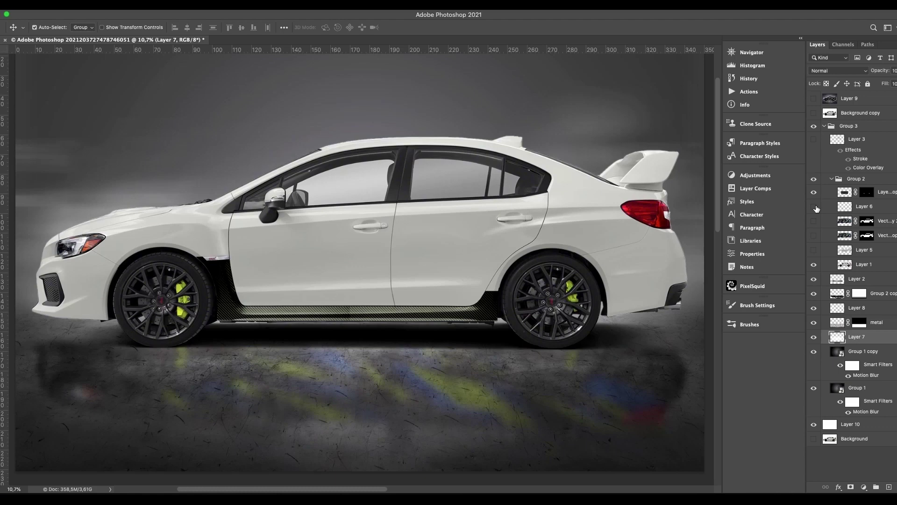
# - Show the Layer 3 window tint and check how it looks on the side windows
pyautogui.click(814, 139)
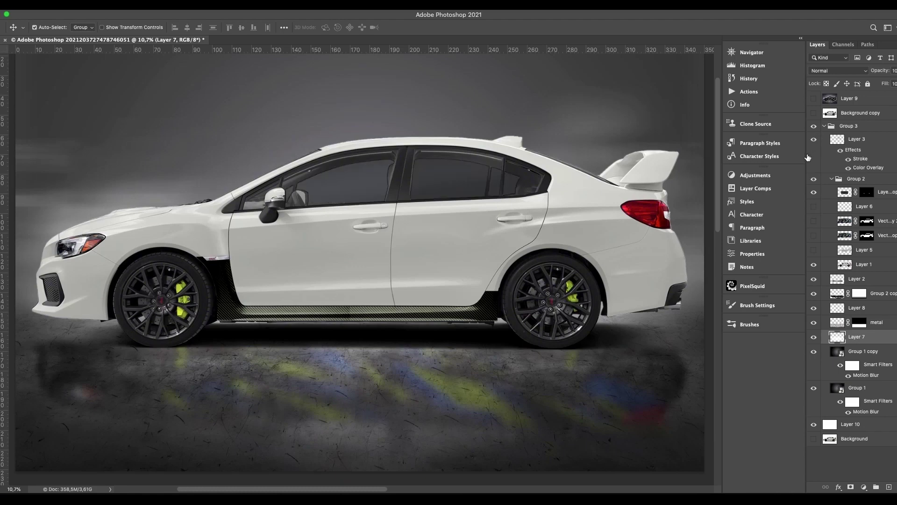
pyautogui.press('z')
pyautogui.click(469, 196)
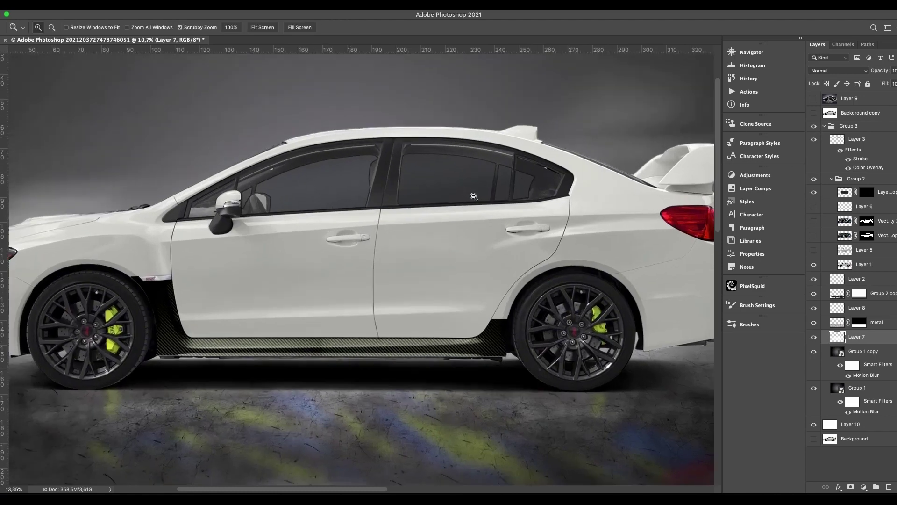
pyautogui.moveTo(468, 196); pyautogui.dragTo(468, 196)
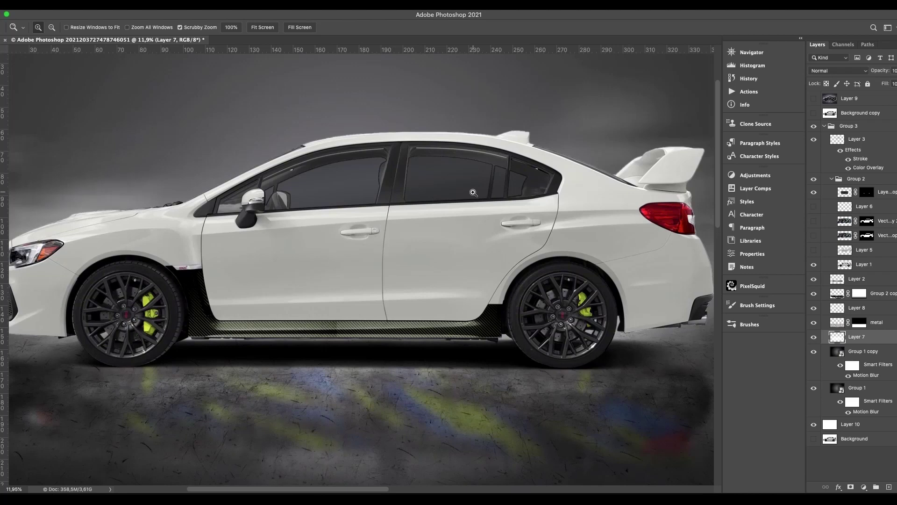
pyautogui.keyDown('alt'); pyautogui.click(410, 186); pyautogui.keyUp('alt')
pyautogui.moveTo(425, 214); pyautogui.dragTo(434, 213)
pyautogui.press('v')
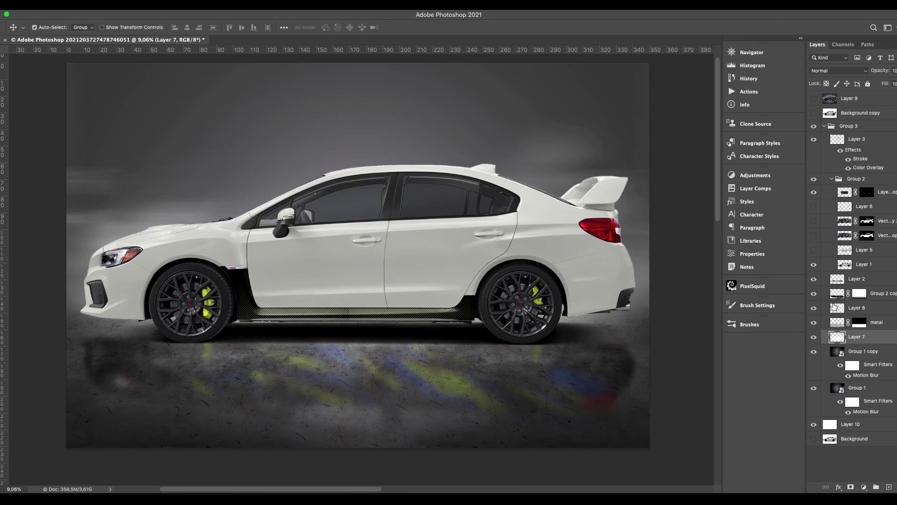
# - Hide the Group 2 copy reflection and show both masked Vector Smart Object wrap layers on the car body
pyautogui.click(814, 294)
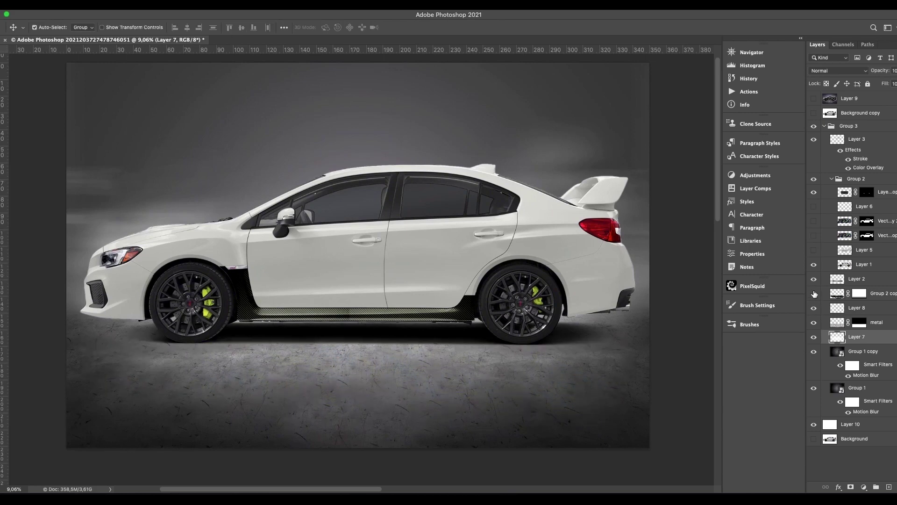
pyautogui.click(814, 293)
pyautogui.click(814, 247)
pyautogui.moveTo(813, 237); pyautogui.dragTo(818, 217)
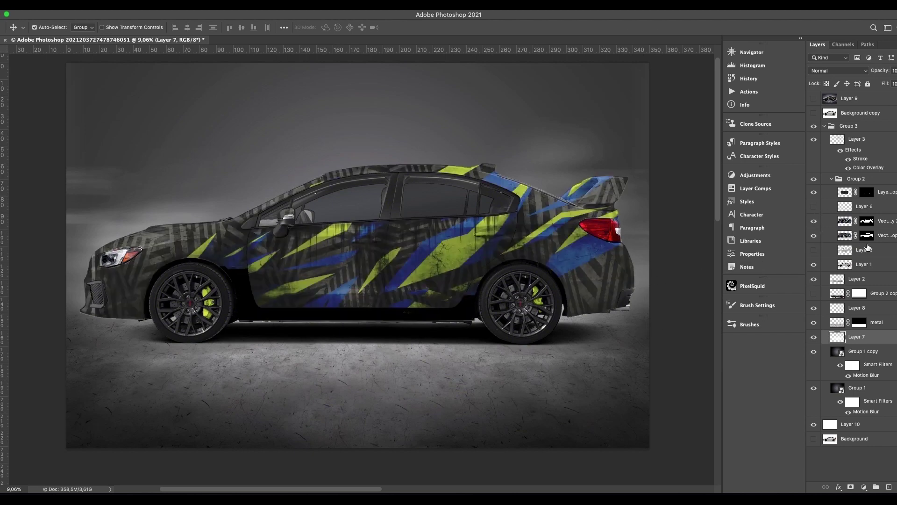
# - Check the blend mode and opacity of the two Vector Smart Object wrap layers
pyautogui.click(848, 223)
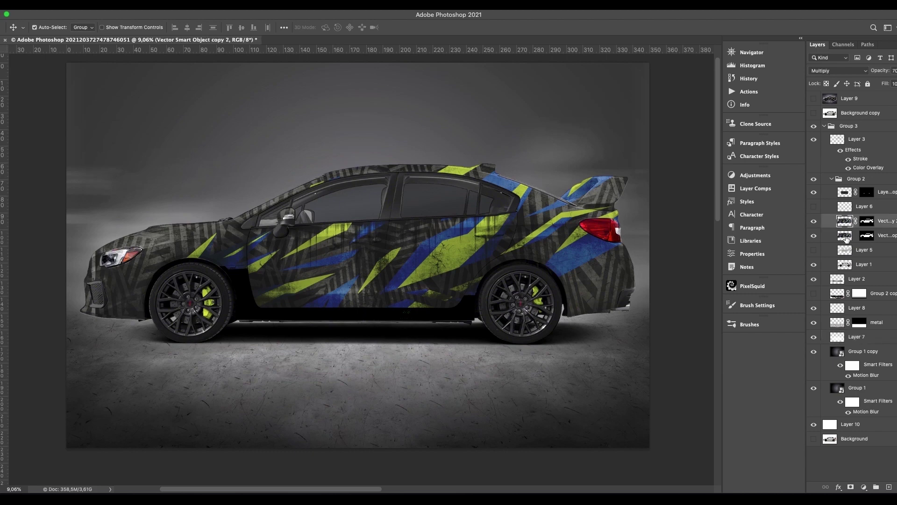
pyautogui.click(846, 236)
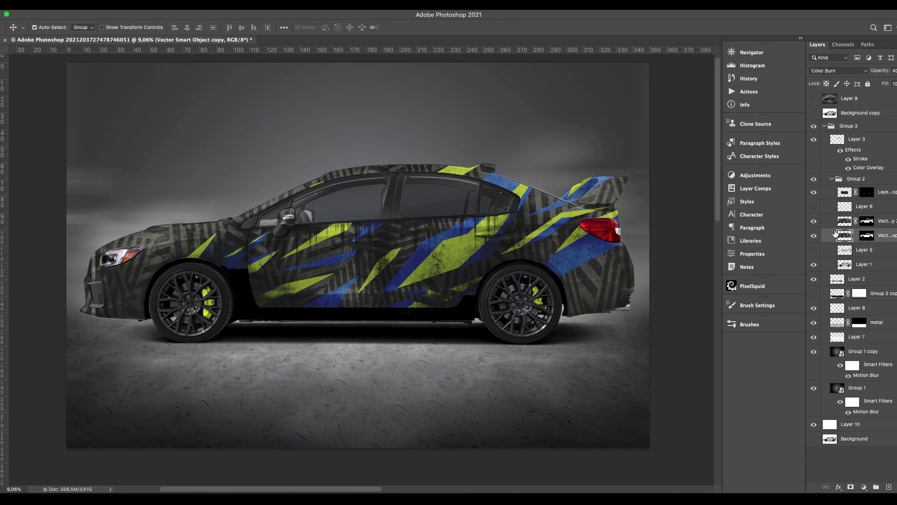
pyautogui.click(845, 222)
pyautogui.click(865, 71)
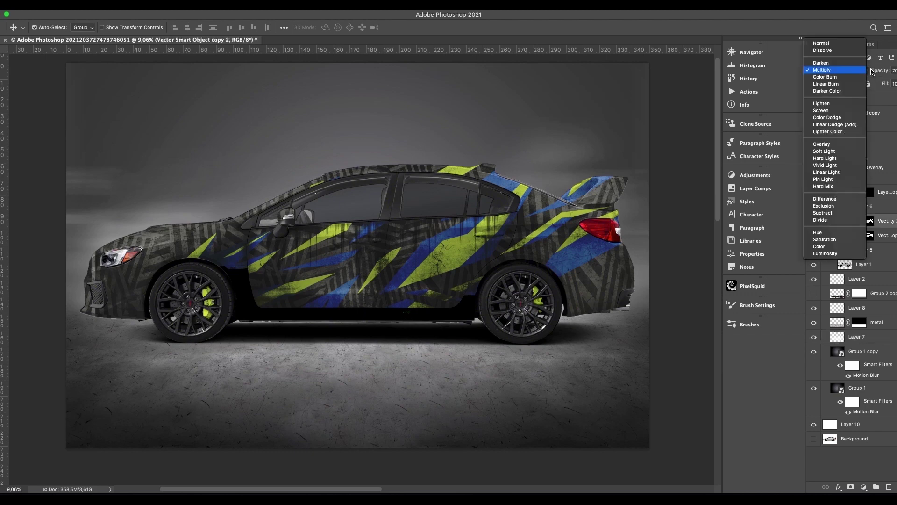
pyautogui.click(839, 71)
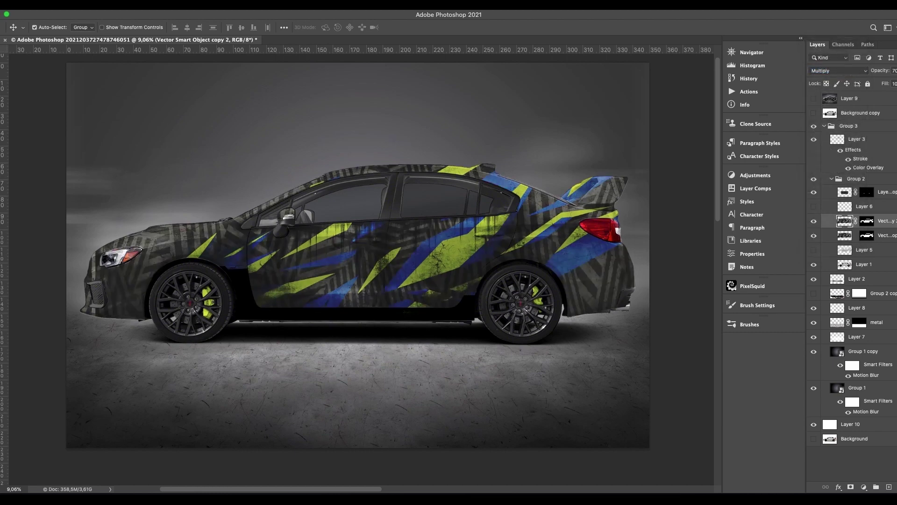
pyautogui.click(896, 70)
pyautogui.click(895, 71)
pyautogui.click(846, 236)
pyautogui.click(896, 70)
pyautogui.click(896, 70)
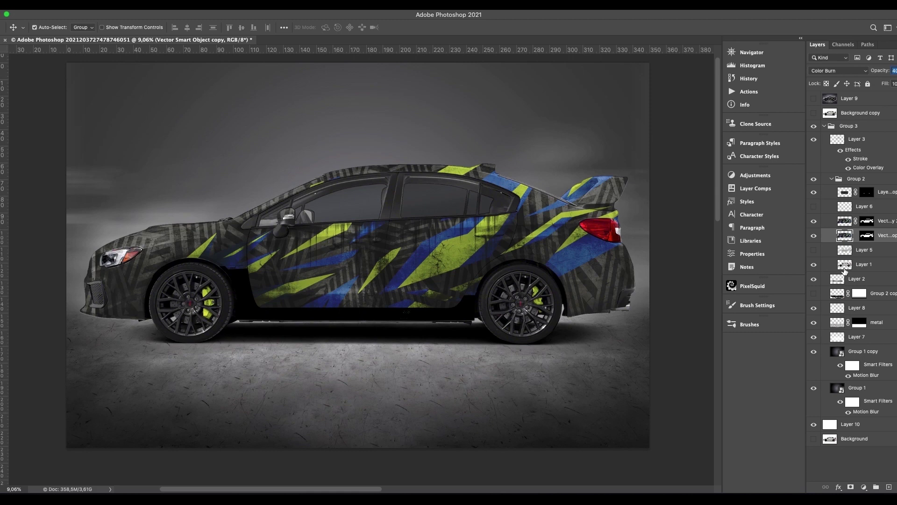
# - Preview the Layer 6 side skirt highlights, hide them again, and show the Group 2 copy floor reflection
pyautogui.click(814, 207)
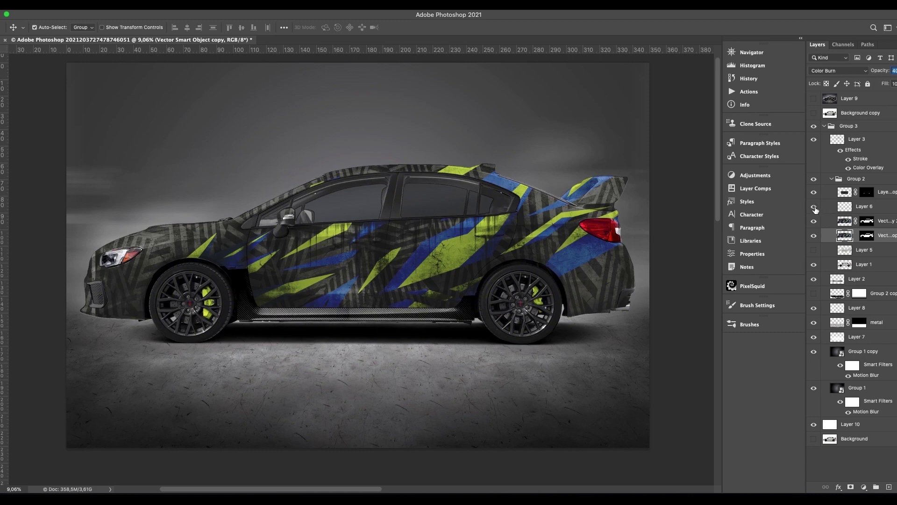
pyautogui.click(815, 206)
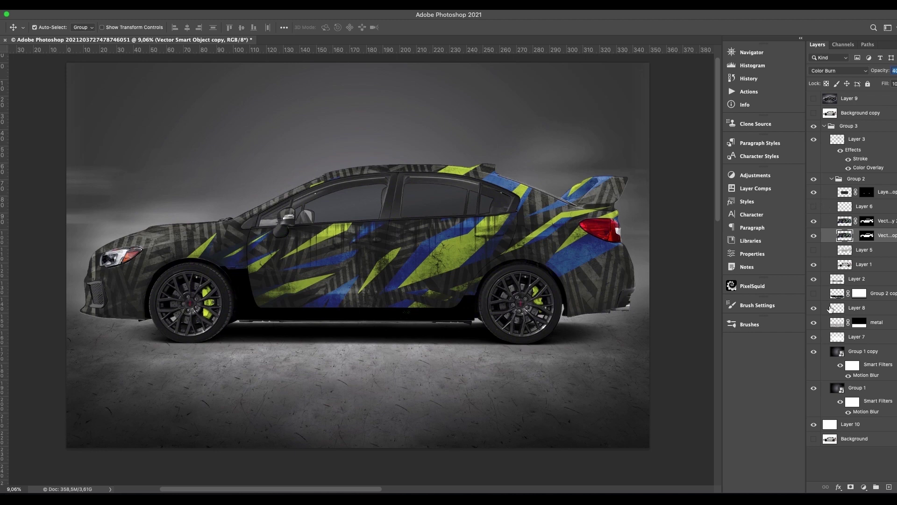
pyautogui.click(813, 308)
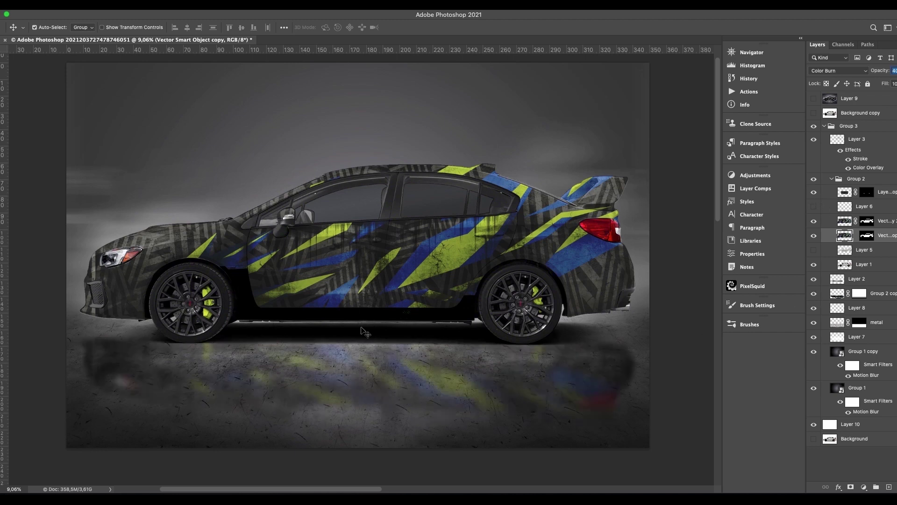
pyautogui.moveTo(405, 390); pyautogui.dragTo(400, 369)
pyautogui.hotkey('ctrl', 'z')
# - Show the Layer 6 highlights on the carbon-fibre side skirt and view the whole wrapped car
pyautogui.press('z')
pyautogui.moveTo(387, 289); pyautogui.dragTo(455, 298)
pyautogui.press('v')
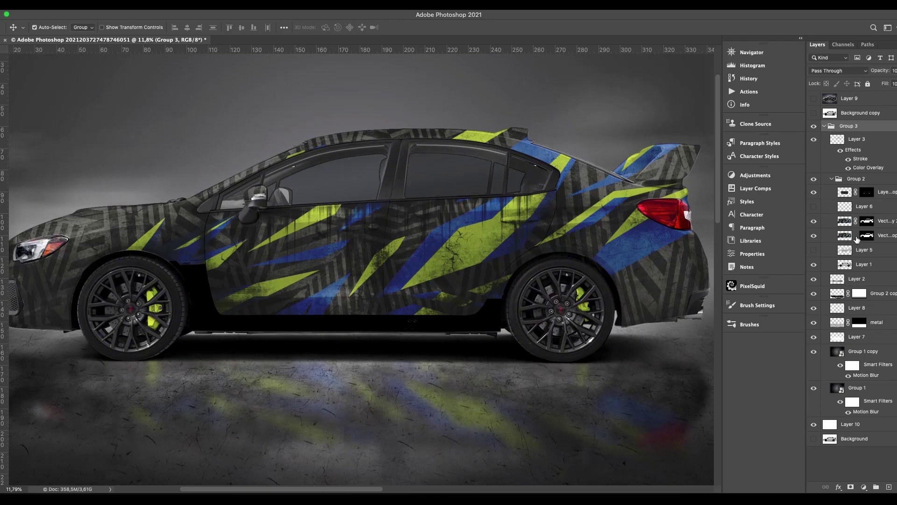
pyautogui.click(811, 209)
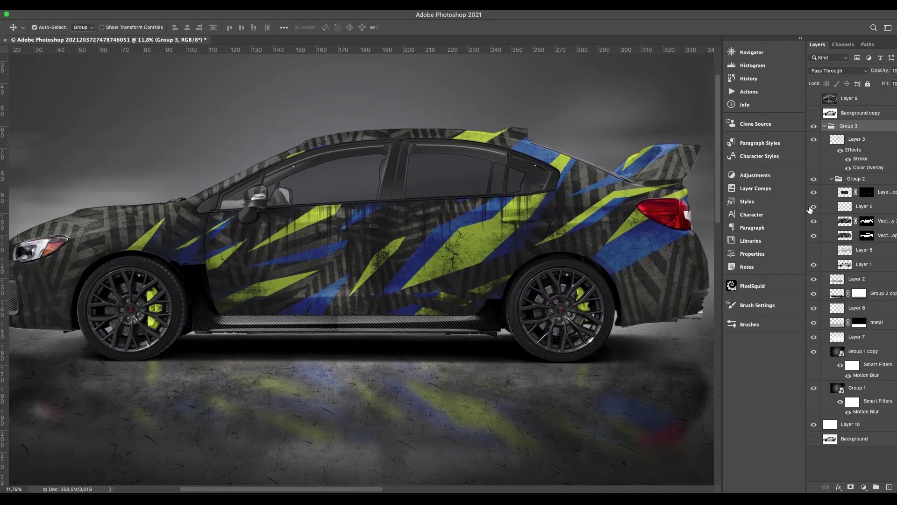
pyautogui.moveTo(321, 345); pyautogui.dragTo(345, 332)
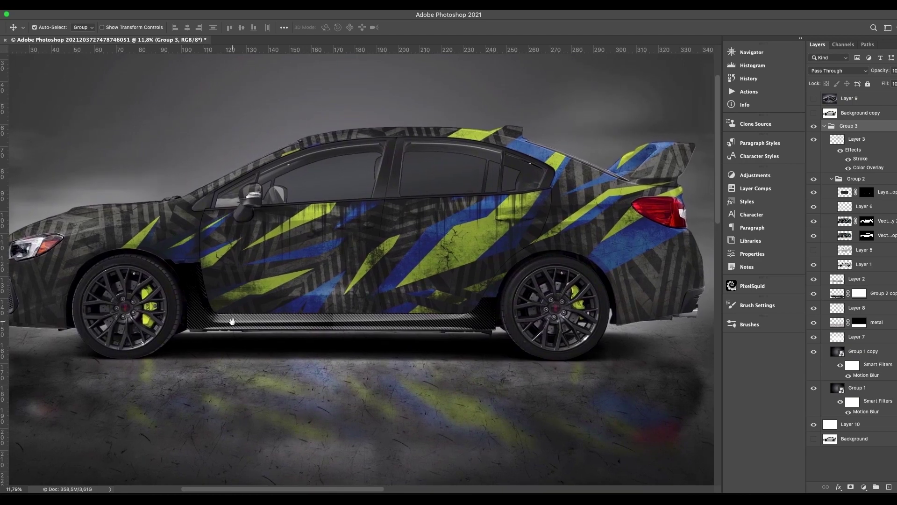
pyautogui.press('super+minus')
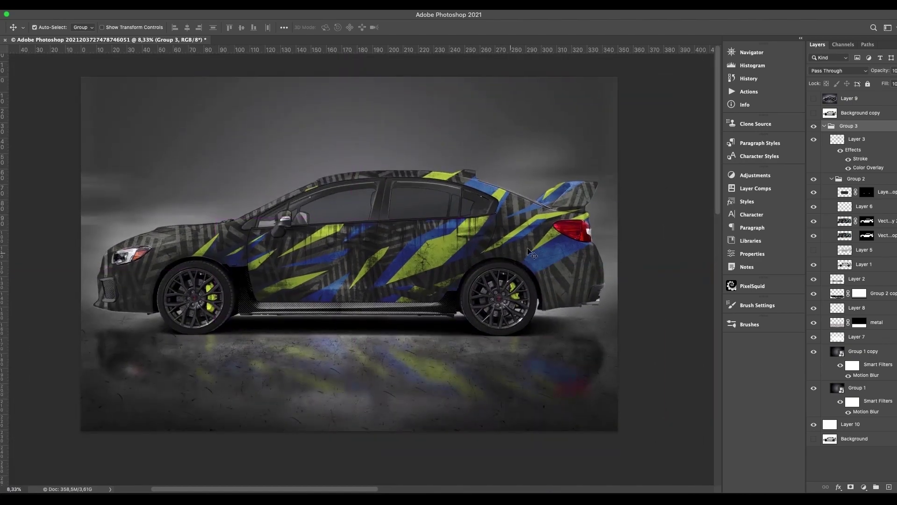
# - Collapse and hide Group 3, and show the finished car image on Layer 9
pyautogui.click(825, 126)
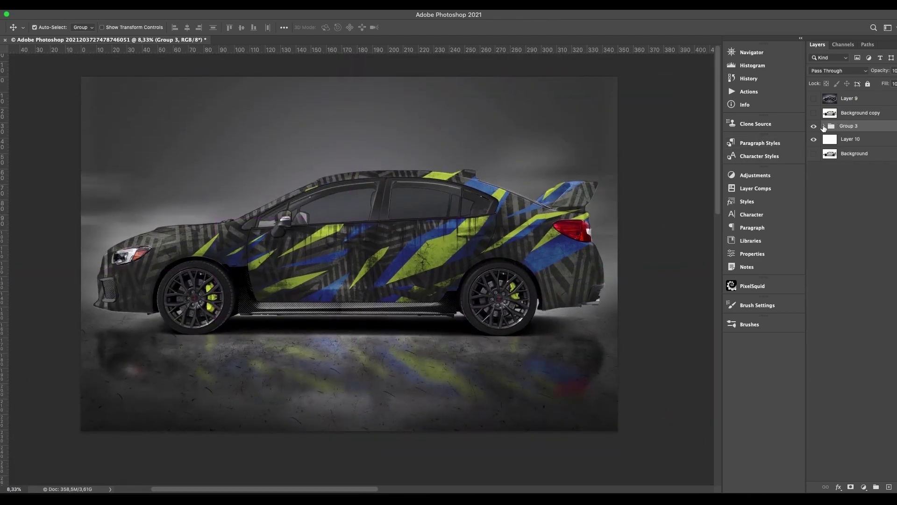
pyautogui.click(814, 127)
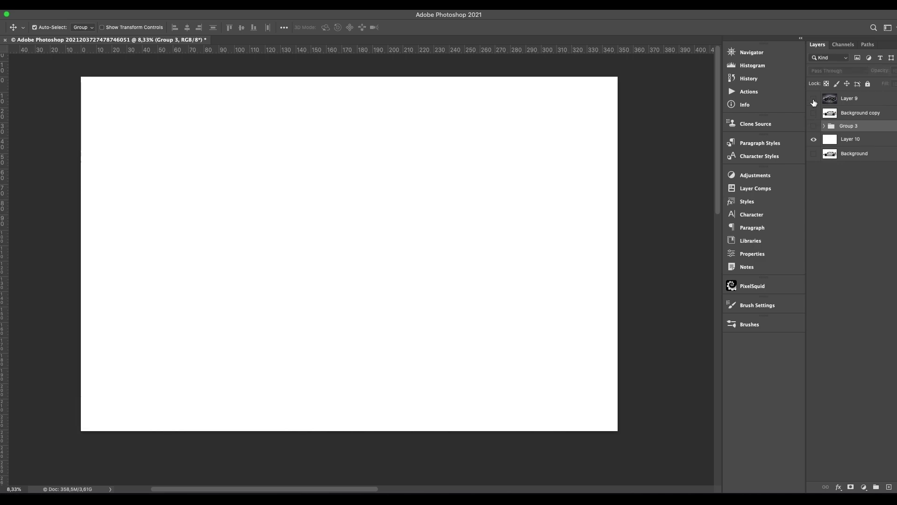
pyautogui.click(814, 99)
# - Examine the finished wrap up close around the headlight, front wheel and doors, and review the whole car
pyautogui.press('z')
pyautogui.moveTo(367, 263); pyautogui.dragTo(350, 234)
pyautogui.moveTo(147, 267); pyautogui.dragTo(631, 271)
pyautogui.moveTo(93, 196); pyautogui.dragTo(319, 232)
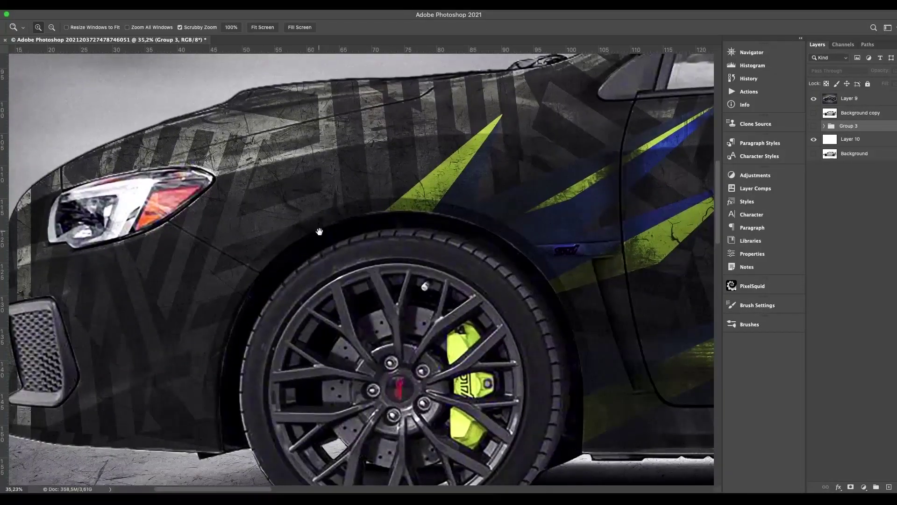
pyautogui.moveTo(514, 245); pyautogui.dragTo(204, 195)
pyautogui.scroll(-5, 152, 190)
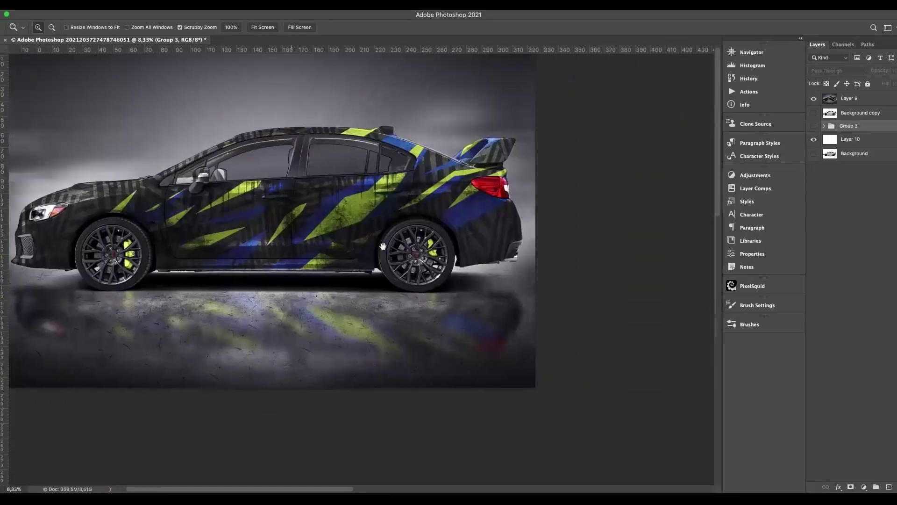
pyautogui.moveTo(384, 246); pyautogui.dragTo(438, 267)
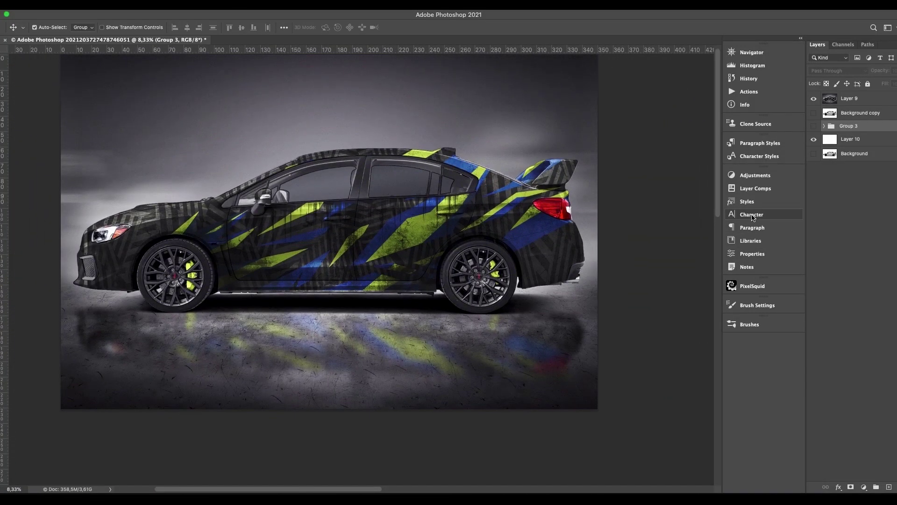
# - Find the ALLTAK logos in the libraries and place the white one on the floor near the rear wheel
pyautogui.click(750, 240)
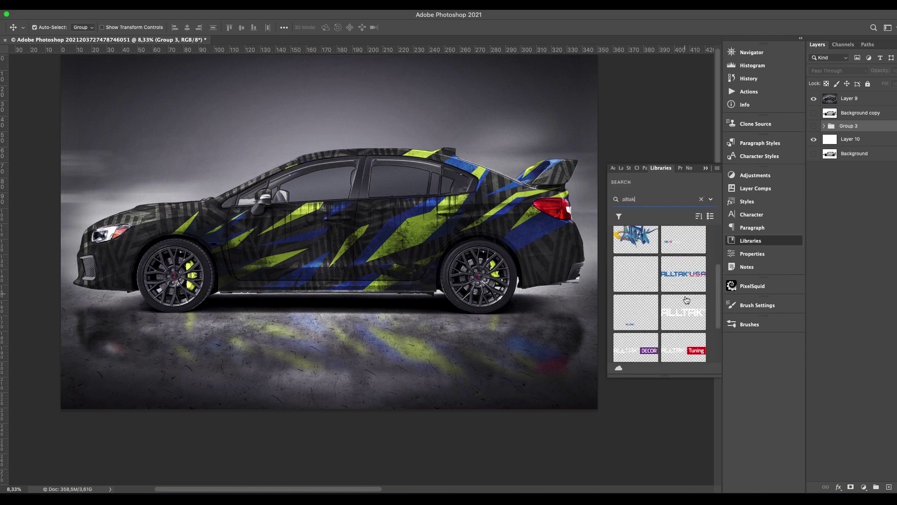
pyautogui.moveTo(686, 311); pyautogui.dragTo(564, 376)
pyautogui.press('Return')
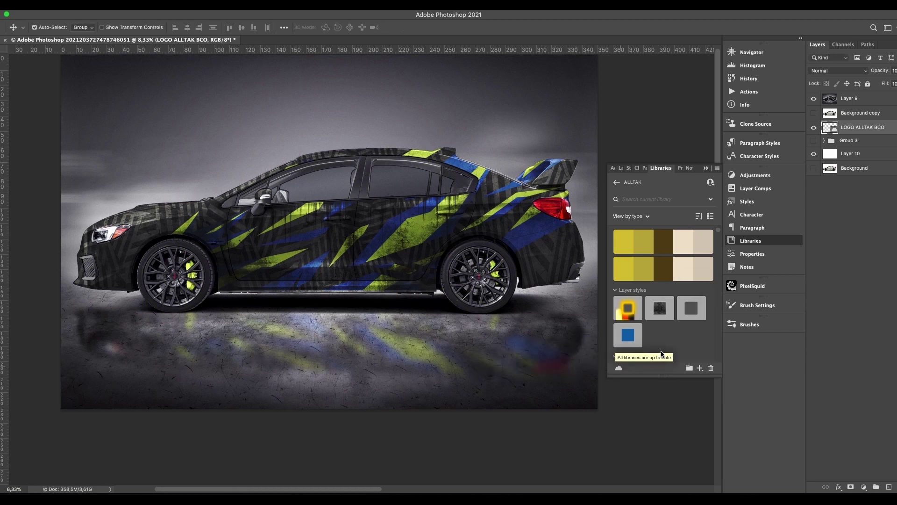
pyautogui.click(765, 242)
# - Move the LOGO ALLTAK BCO layer above Layer 9 and check the logo's placement on the floor
pyautogui.moveTo(870, 128); pyautogui.dragTo(865, 106)
pyautogui.moveTo(546, 369); pyautogui.dragTo(545, 369)
pyautogui.click(646, 251)
pyautogui.moveTo(489, 255); pyautogui.dragTo(522, 280)
# - View the finished car presentation with the ALLTAK logo in full-screen mode
pyautogui.press('f')
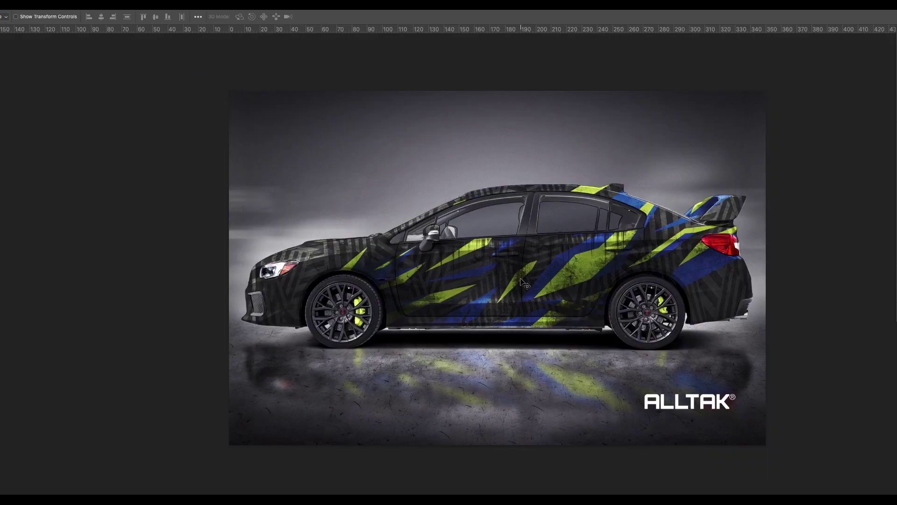
pyautogui.press('f')
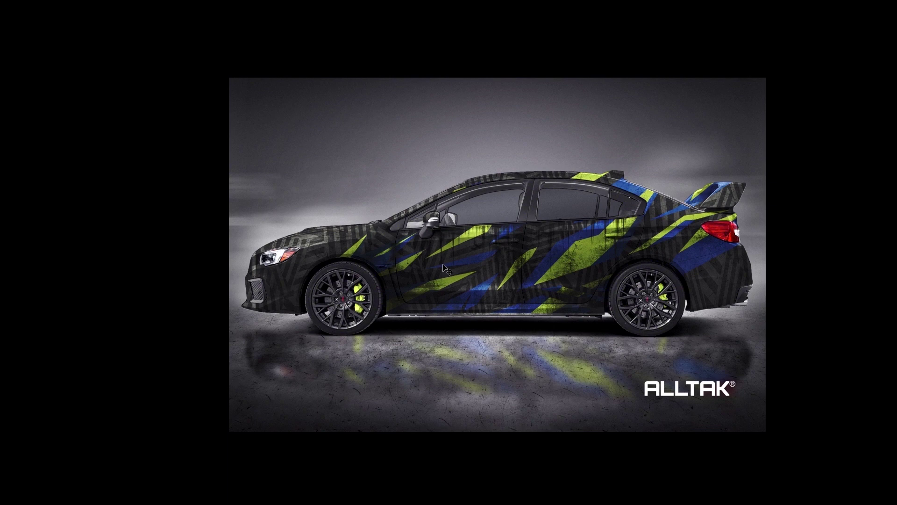
pyautogui.hotkey('ctrl', '+')
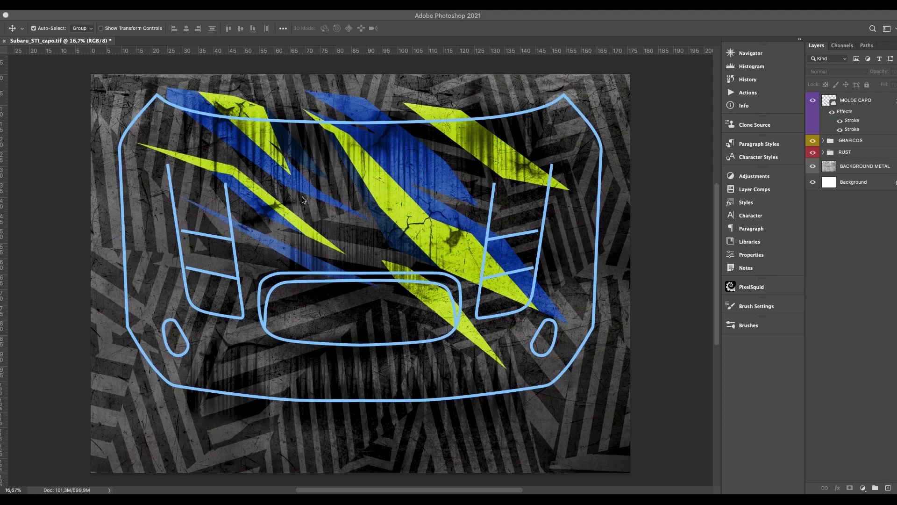
# - Outline the bleed margins between the hood template outline and the artwork's edges with marquee selections
pyautogui.press('m')
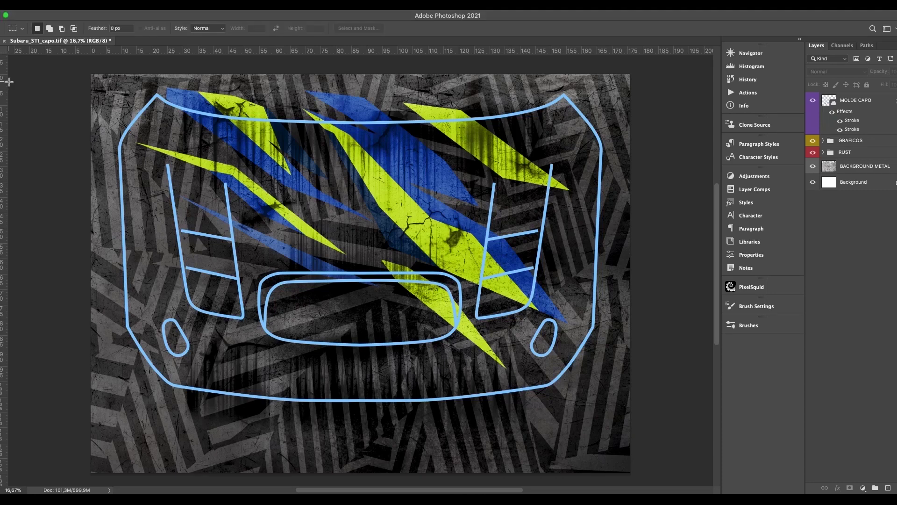
pyautogui.moveTo(71, 137); pyautogui.dragTo(119, 155)
pyautogui.moveTo(149, 76); pyautogui.dragTo(158, 96)
pyautogui.moveTo(602, 142); pyautogui.dragTo(632, 159)
# - Flatten the hood artwork without the MOLDE CAPO template layer and convert it to CMYK Color
pyautogui.click(813, 101)
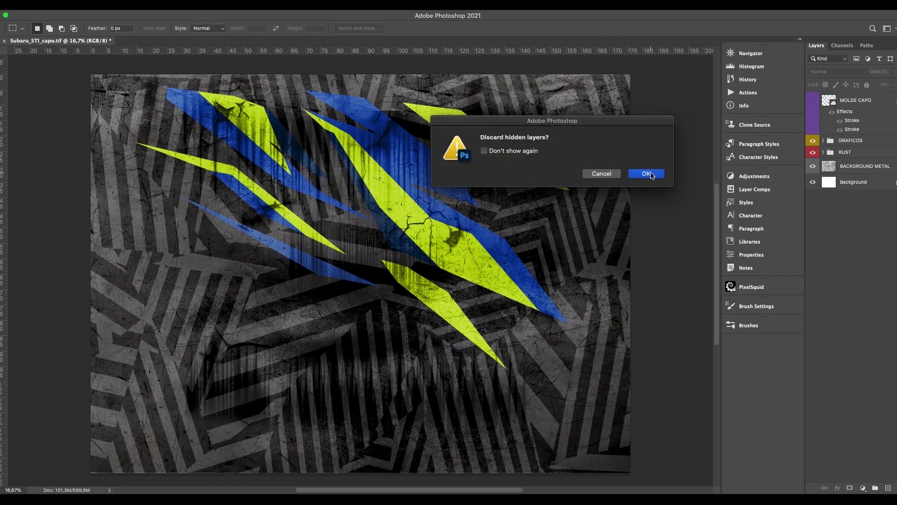
pyautogui.click(651, 175)
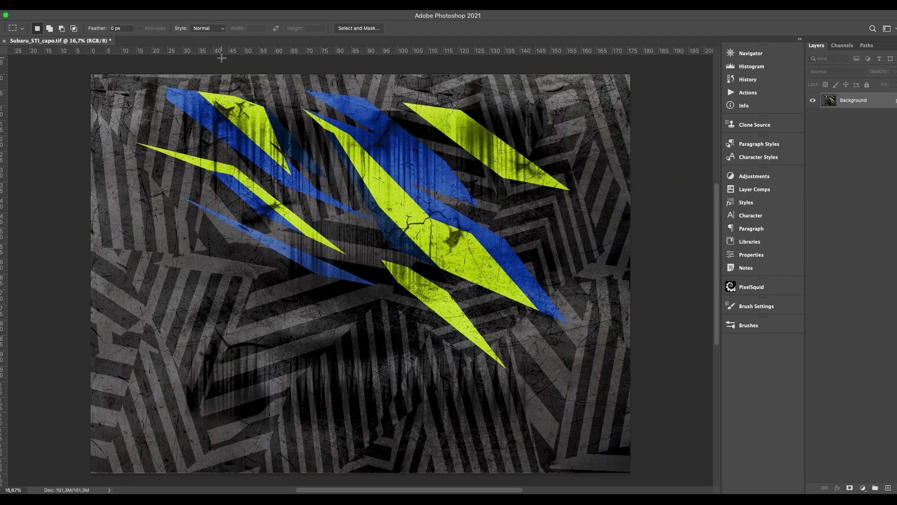
pyautogui.click(70, 5)
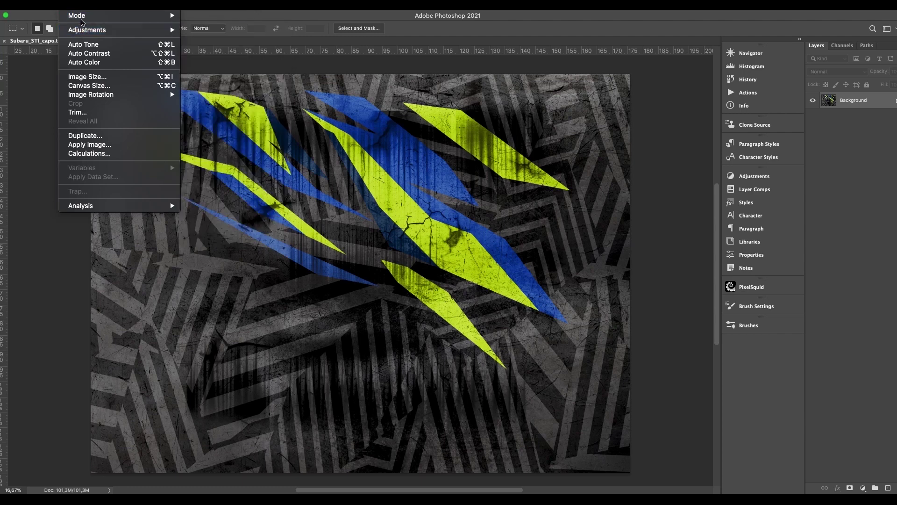
pyautogui.moveTo(82, 18)
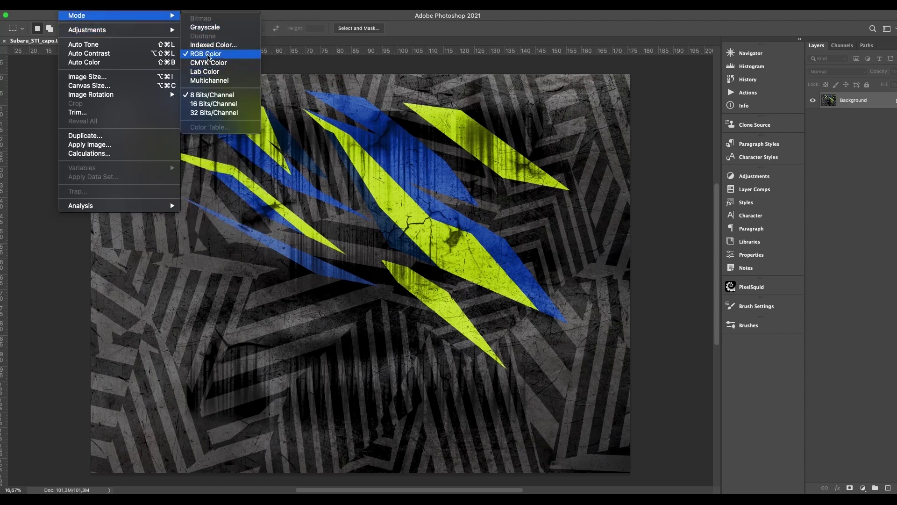
pyautogui.click(208, 63)
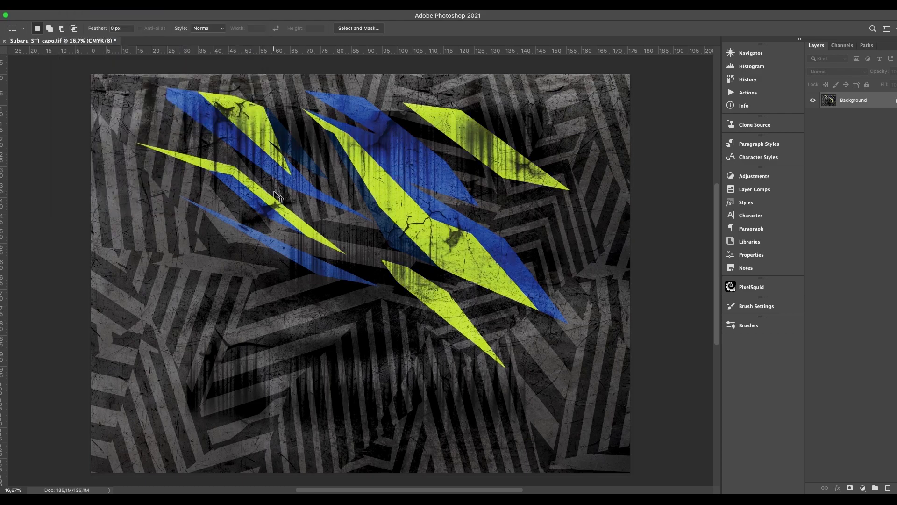
# - Undo the CMYK conversion and flattening, and redo both to compare the colours across the whole hood artwork
pyautogui.press('super+z')
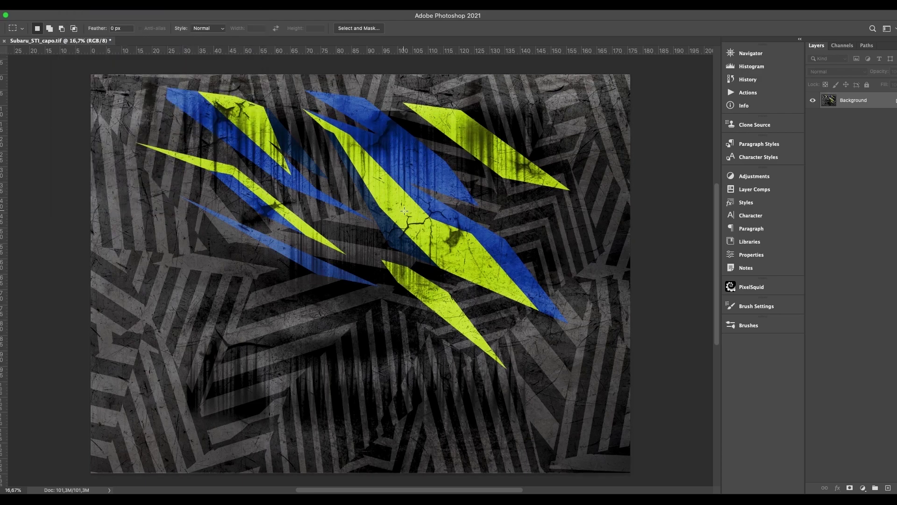
pyautogui.press('super+z')
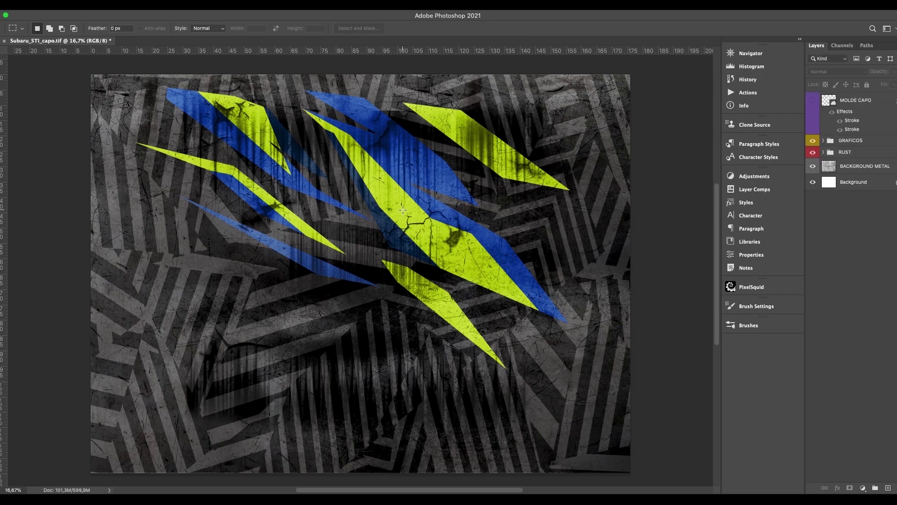
pyautogui.press('shift+super+z')
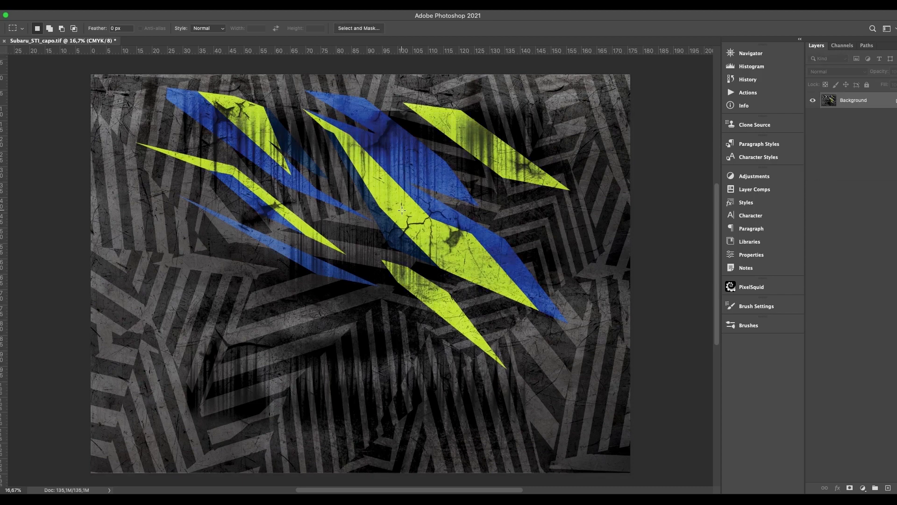
pyautogui.press('shift+super+z')
# - Compare the RGB and CMYK colours up close on the hood graphics by undoing and redoing the conversion
pyautogui.press('super+equal')
pyautogui.press('super+equal')
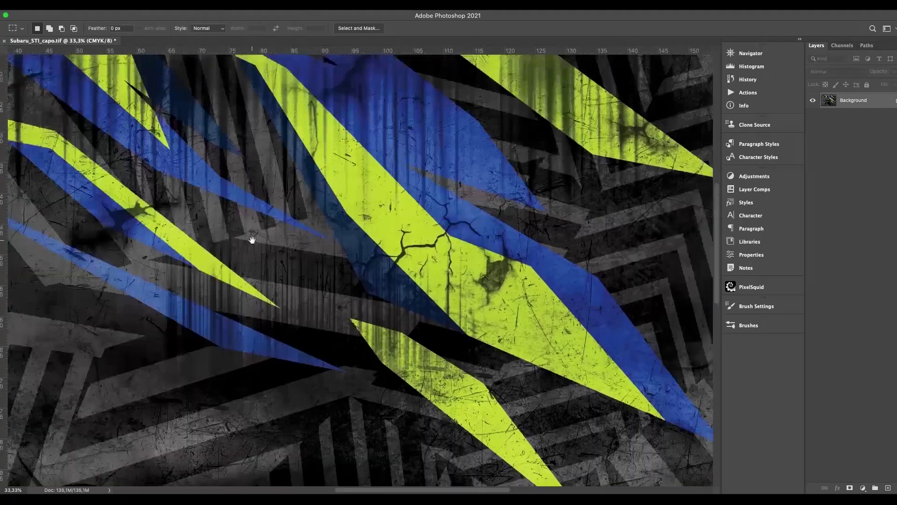
pyautogui.press('super+z')
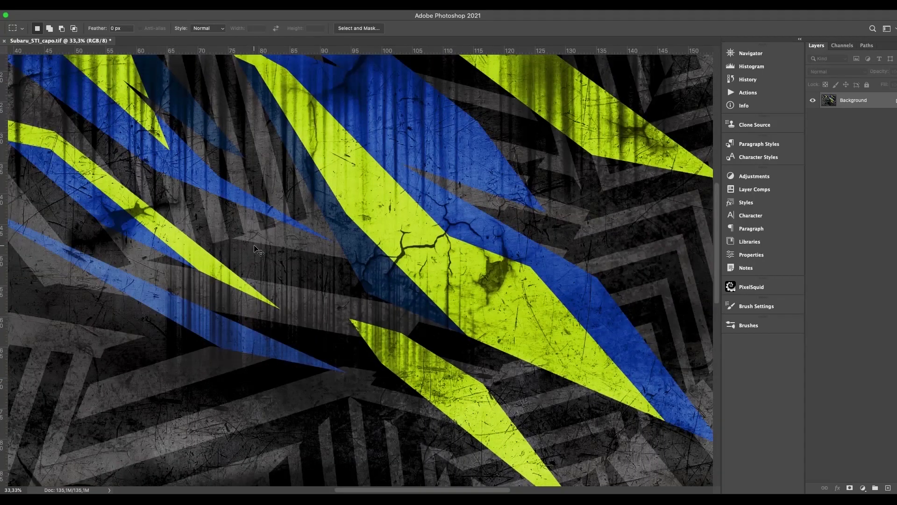
pyautogui.press('super+equal')
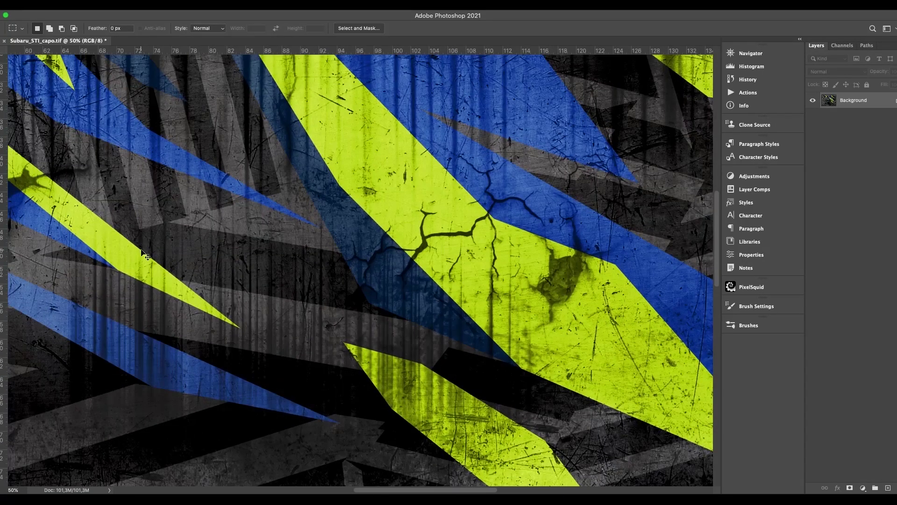
pyautogui.press('super+z')
pyautogui.press('super+shift+z')
pyautogui.press('super+shift+z')
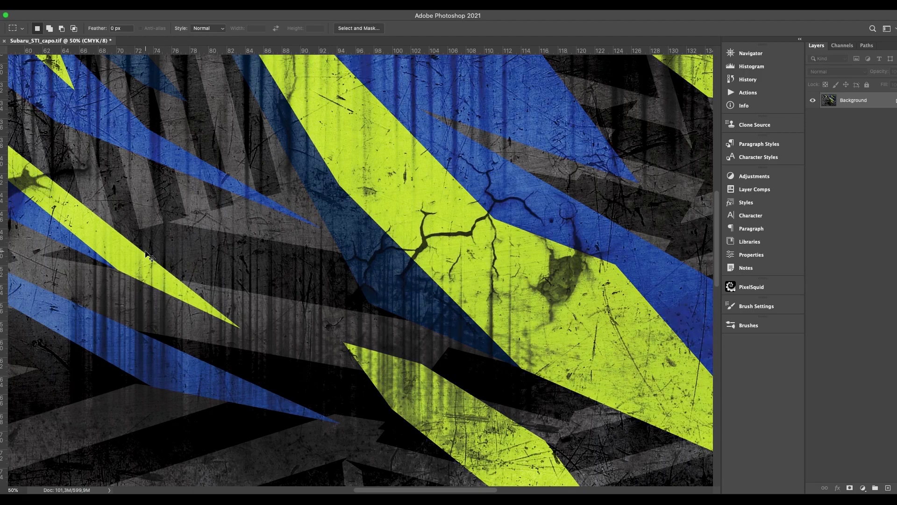
pyautogui.press('super+z')
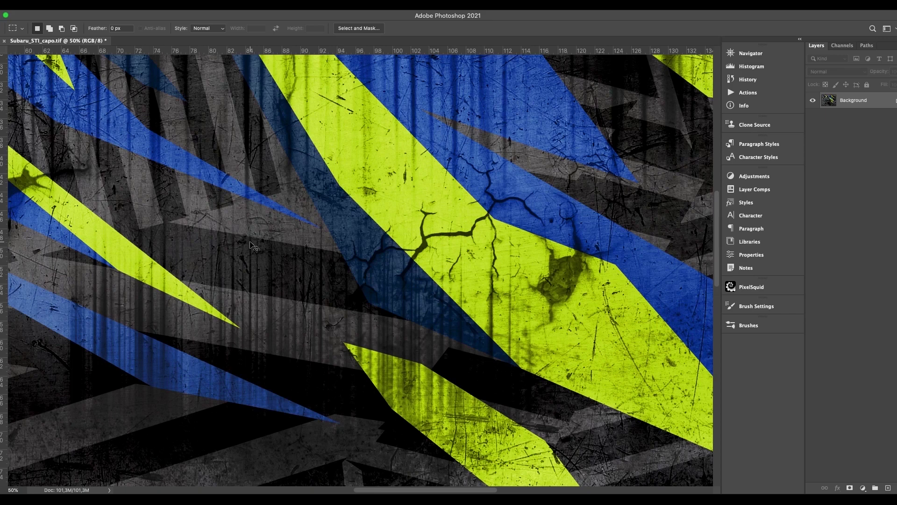
pyautogui.press('super+shift+z')
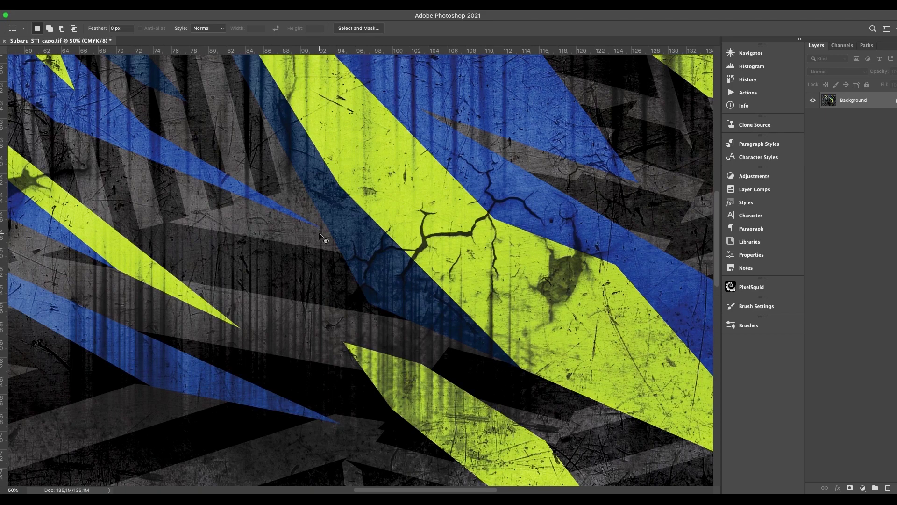
# - Check the hood artwork's dimensions and resolution in Image Size, and leave without changes
pyautogui.press('super+0')
pyautogui.press('v')
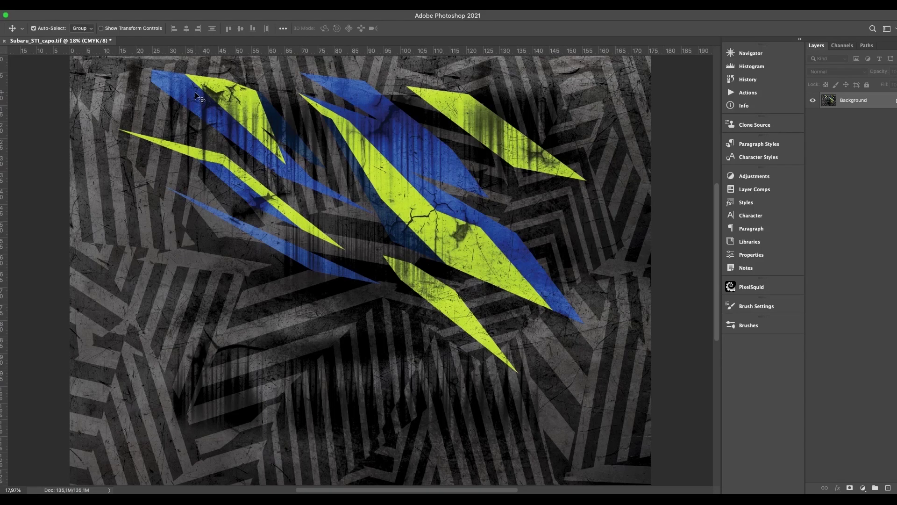
pyautogui.click(51, 9)
pyautogui.moveTo(70, 5)
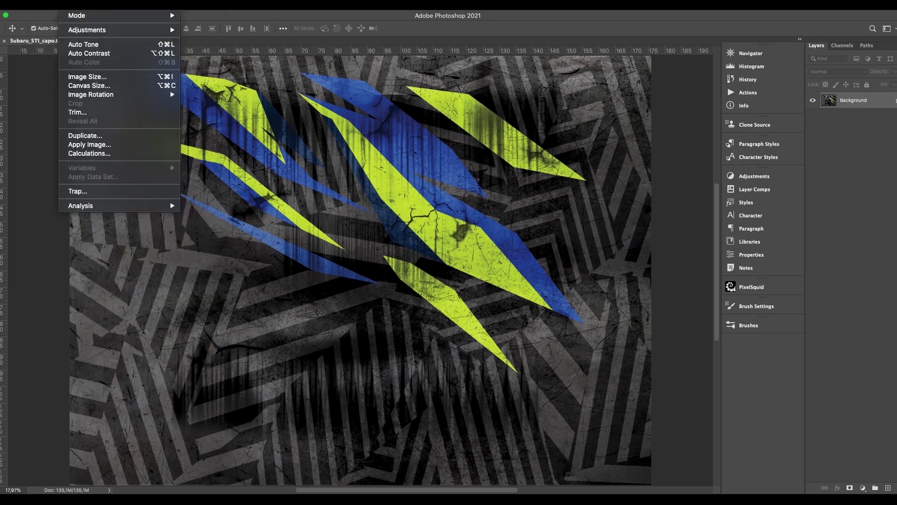
pyautogui.click(91, 78)
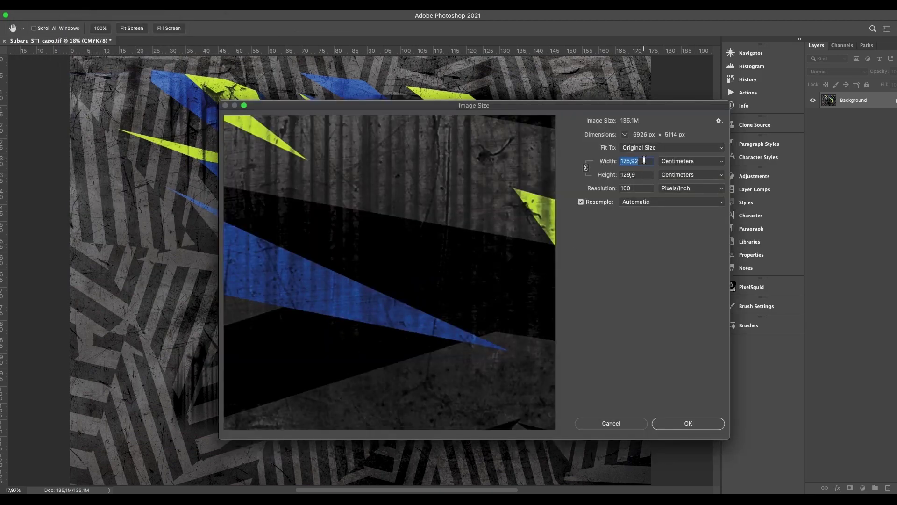
pyautogui.moveTo(645, 107); pyautogui.dragTo(568, 117)
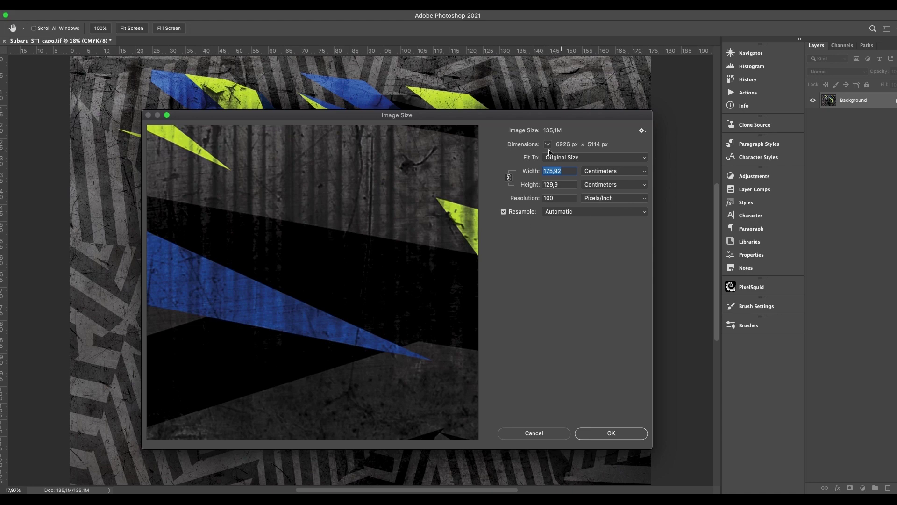
pyautogui.click(534, 433)
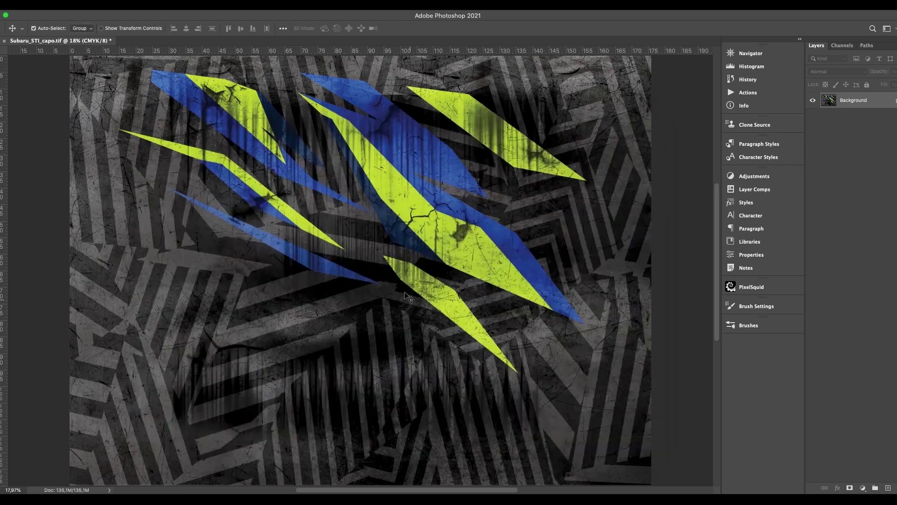
# - Start saving the hood artwork under a new name and choose the Subaru project's IMPRESSAO folder as the destination
pyautogui.click(54, 12)
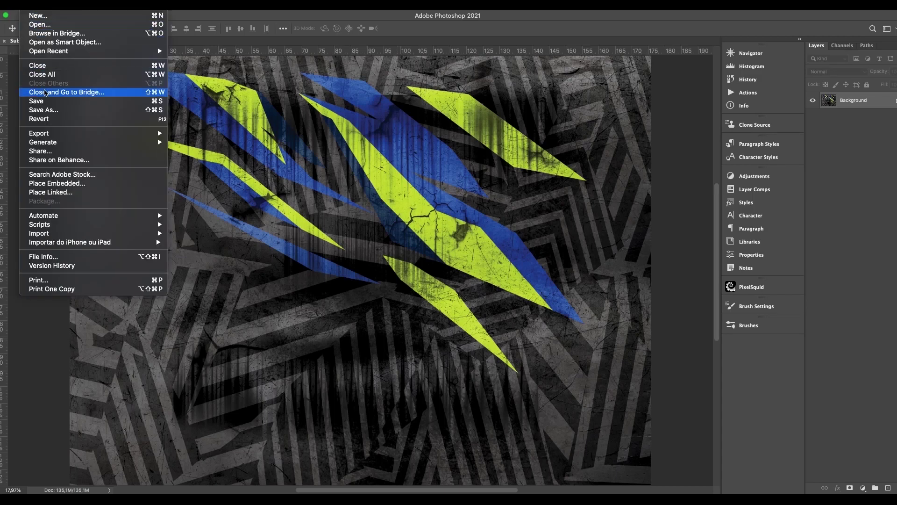
pyautogui.click(47, 110)
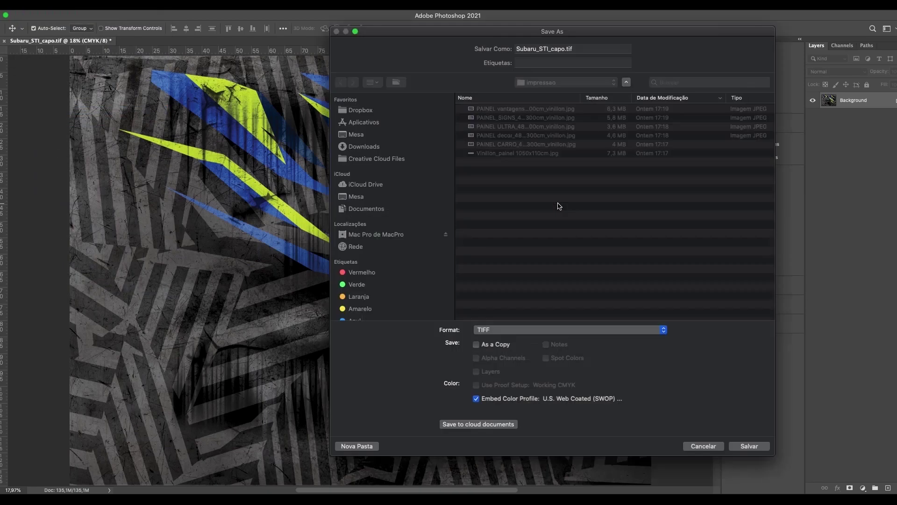
pyautogui.click(589, 82)
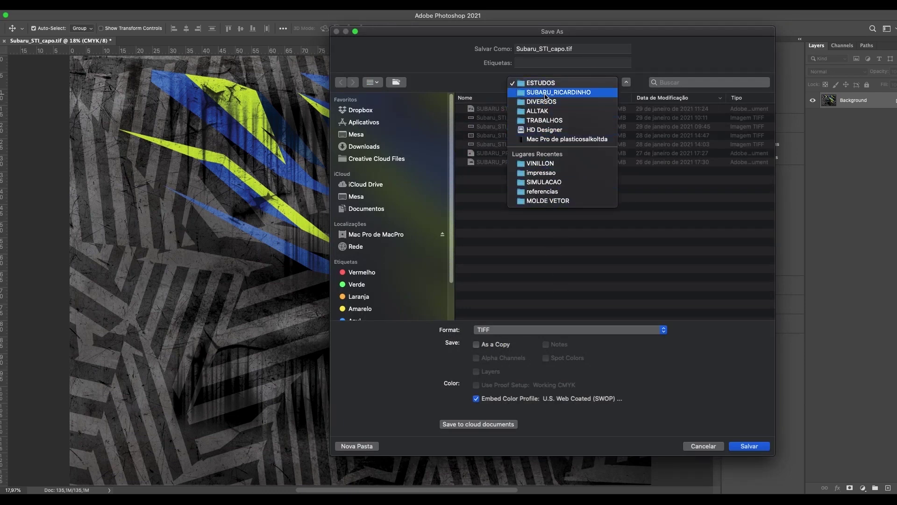
pyautogui.click(503, 134)
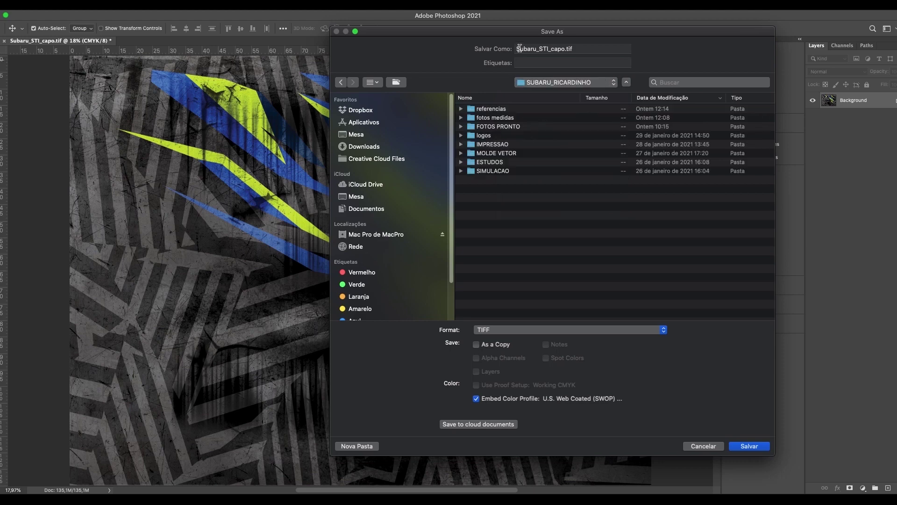
pyautogui.moveTo(530, 32); pyautogui.dragTo(510, 38)
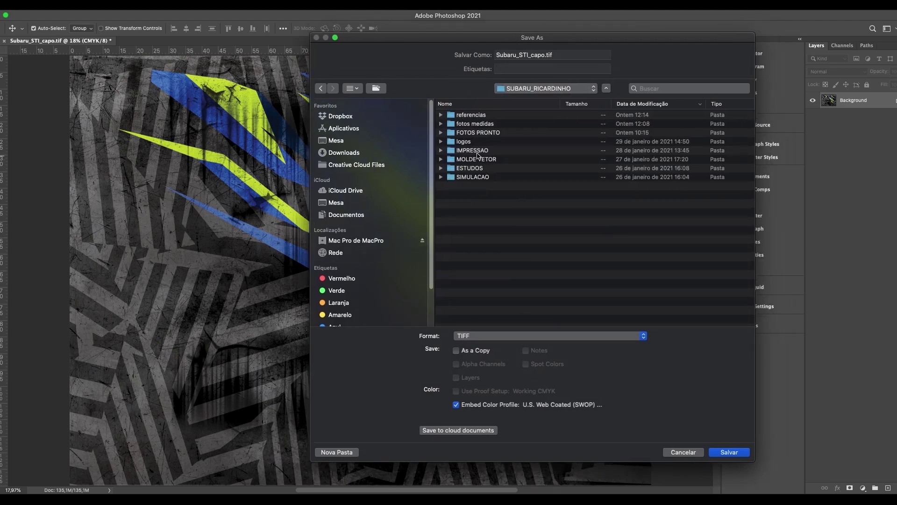
pyautogui.click(479, 152)
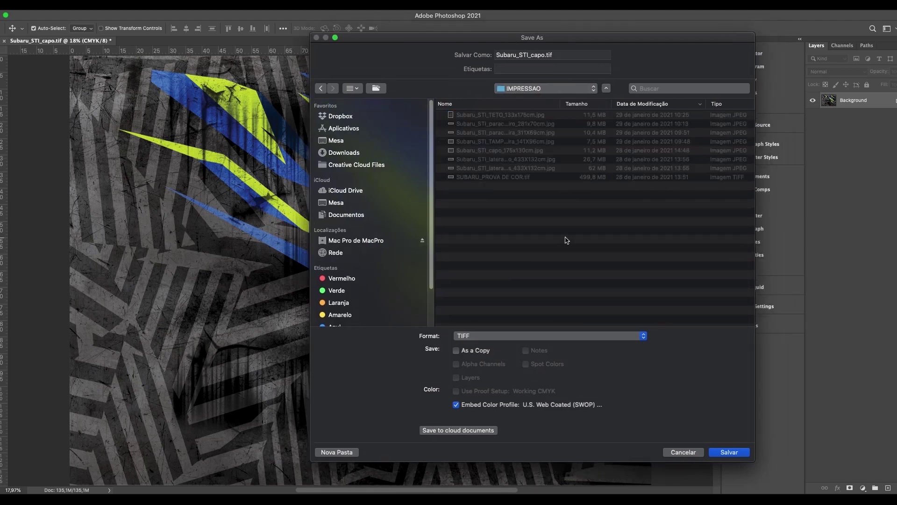
# - Save the hood artwork in TIFF format as Subaru_STI_capo_175X130cm.tif, with LZW image compression
pyautogui.click(610, 336)
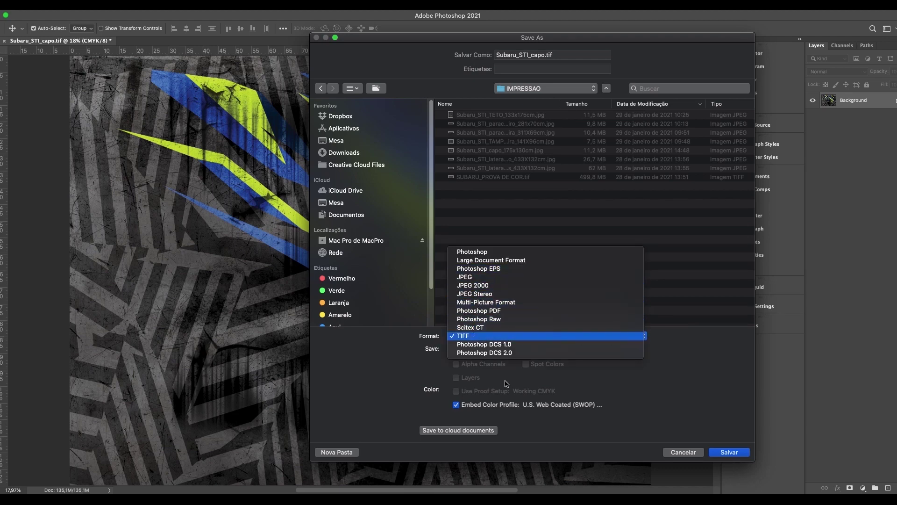
pyautogui.click(472, 335)
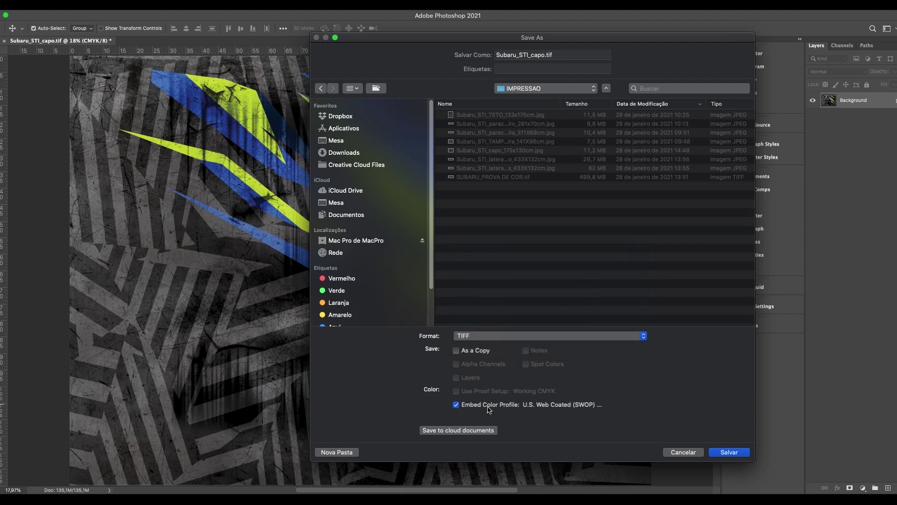
pyautogui.click(564, 59)
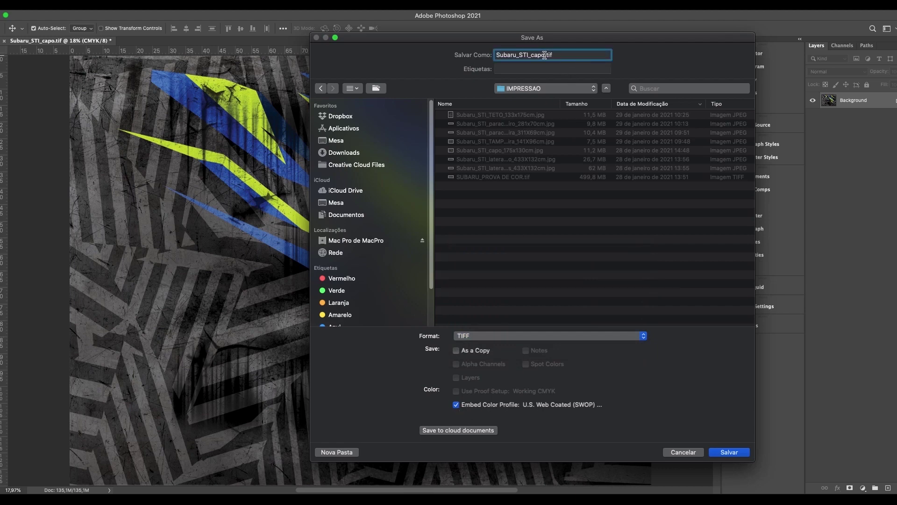
pyautogui.write('_175X130cm')
pyautogui.moveTo(605, 38); pyautogui.dragTo(606, 36)
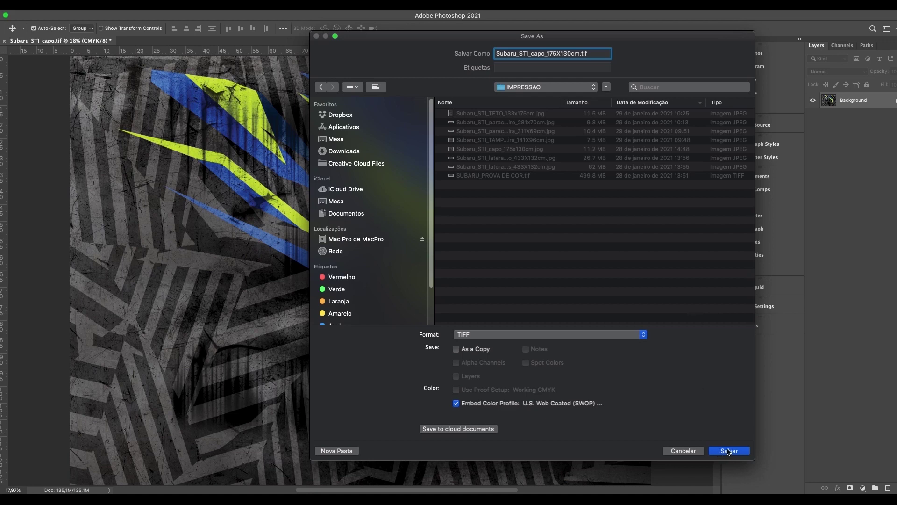
pyautogui.press('Return')
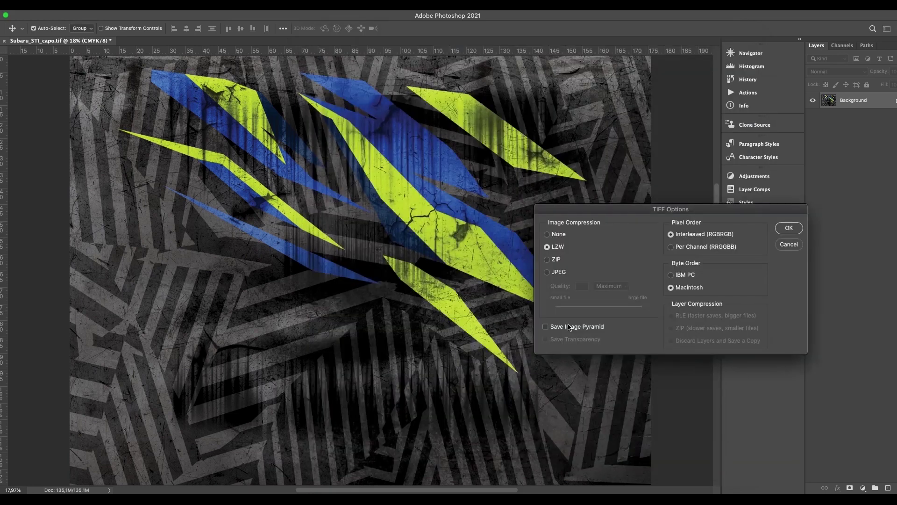
pyautogui.click(789, 229)
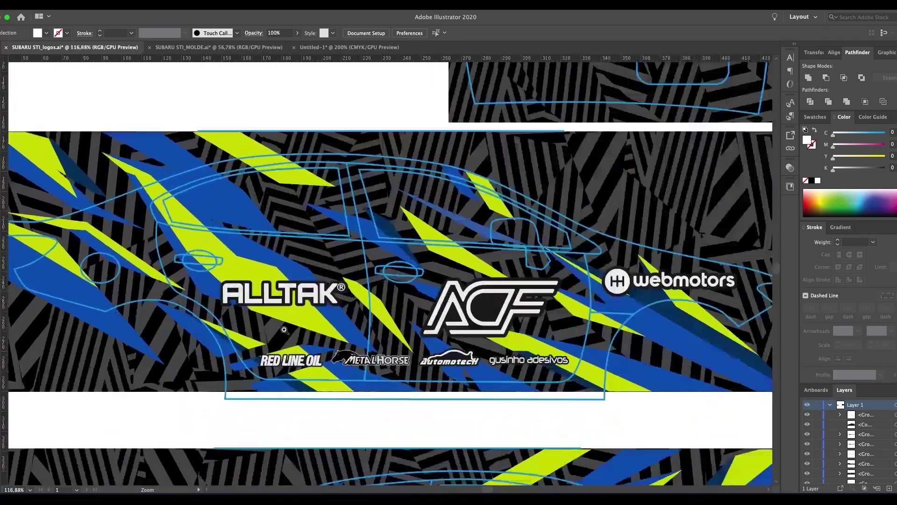
# - Switch to SUBARU STI_logos.ai in Illustrator and examine the sponsor logo placement on the car's side and rear layouts
pyautogui.moveTo(284, 329); pyautogui.dragTo(383, 344)
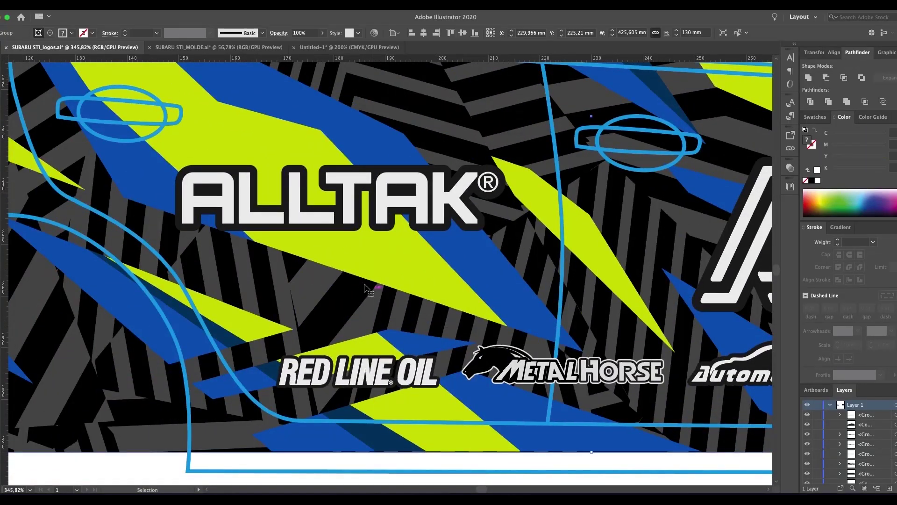
pyautogui.scroll(-2, 263, 247)
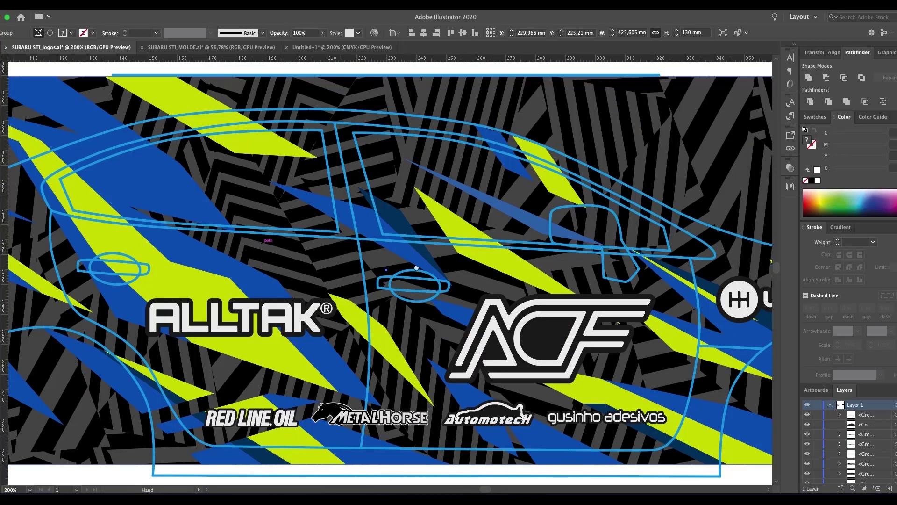
pyautogui.moveTo(424, 265); pyautogui.dragTo(117, 101)
pyautogui.moveTo(105, 391); pyautogui.dragTo(427, 104)
pyautogui.moveTo(236, 314); pyautogui.dragTo(276, 280)
pyautogui.moveTo(537, 285); pyautogui.dragTo(262, 299)
pyautogui.moveTo(595, 283); pyautogui.dragTo(328, 303)
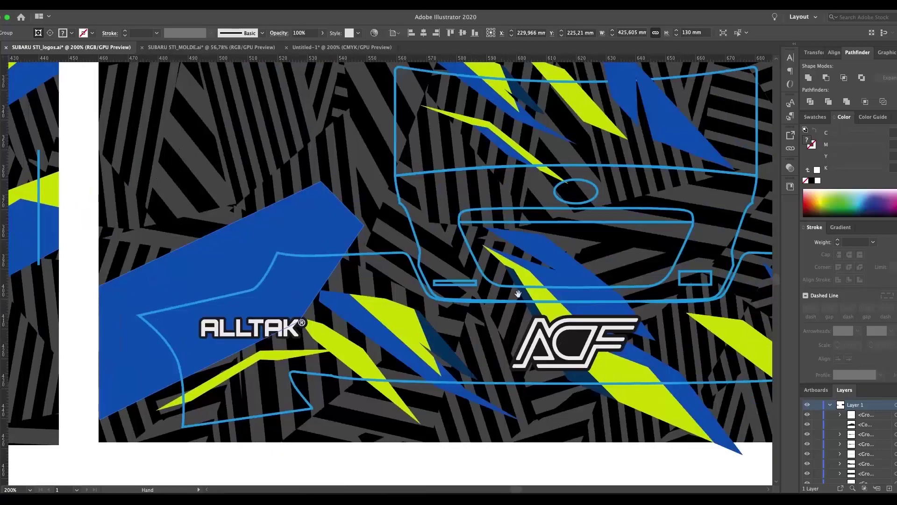
pyautogui.moveTo(538, 290); pyautogui.dragTo(365, 306)
pyautogui.moveTo(551, 304); pyautogui.dragTo(392, 330)
pyautogui.moveTo(348, 290); pyautogui.dragTo(380, 332)
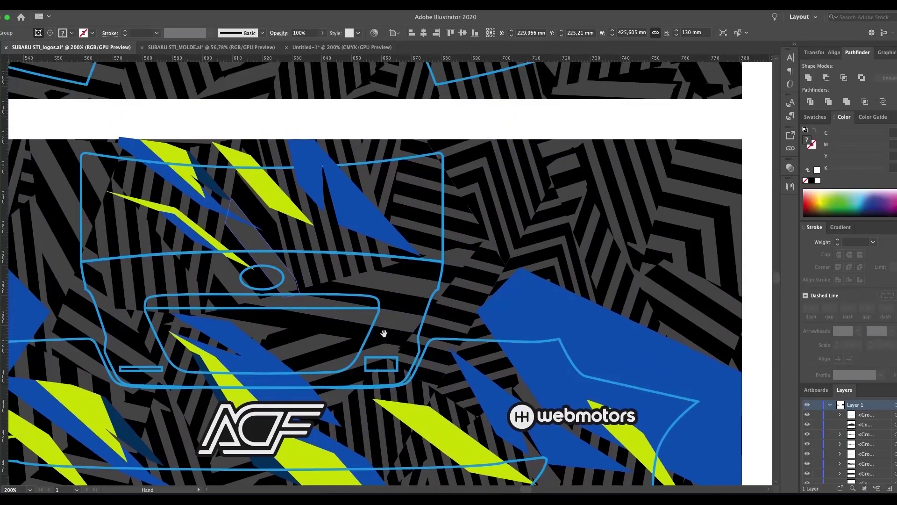
# - Examine the sponsor logos on the front bumper and hood layouts and the separate set of logos above them
pyautogui.moveTo(391, 220); pyautogui.dragTo(391, 322)
pyautogui.moveTo(422, 80); pyautogui.dragTo(386, 286)
pyautogui.moveTo(343, 268); pyautogui.dragTo(405, 348)
pyautogui.moveTo(262, 308); pyautogui.dragTo(497, 282)
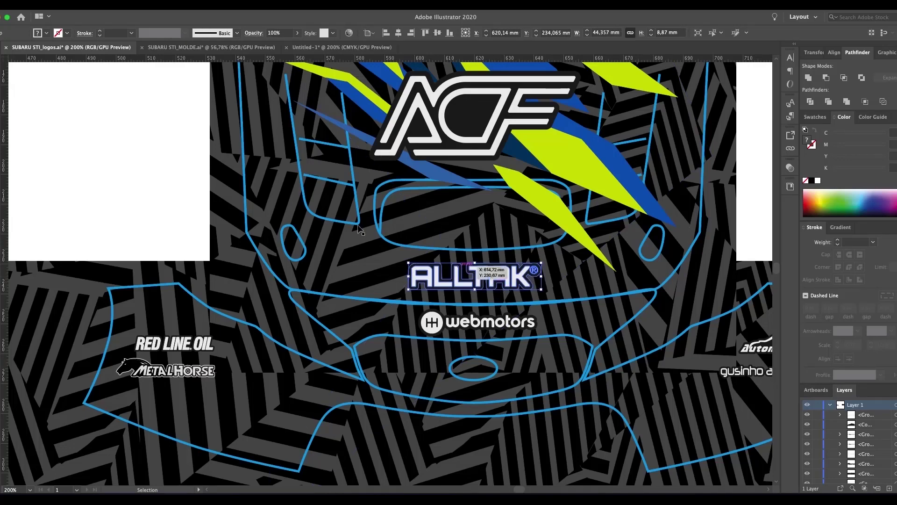
pyautogui.press('super+shift+a')
pyautogui.moveTo(441, 207); pyautogui.dragTo(429, 373)
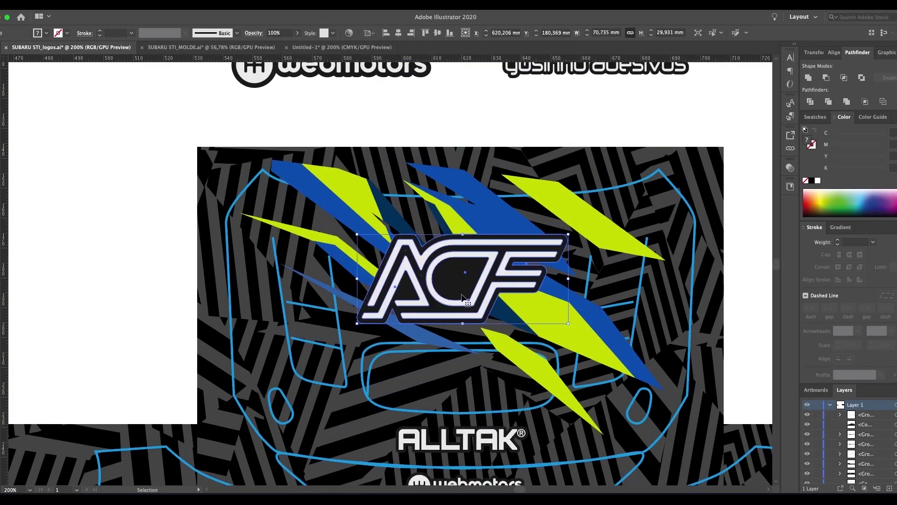
pyautogui.moveTo(361, 83); pyautogui.dragTo(321, 359)
pyautogui.scroll(2, 333, 321)
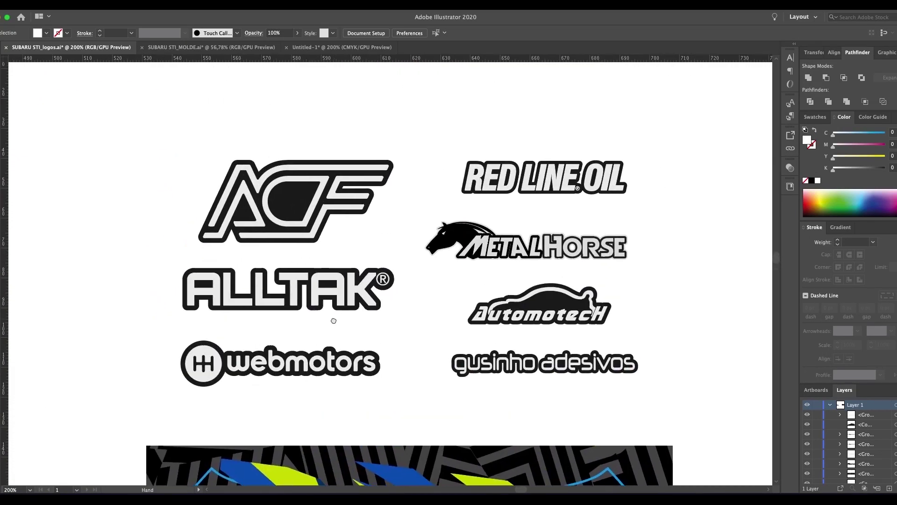
# - Display the artwork in Outline mode and inspect the vector paths of the sponsor logos
pyautogui.moveTo(337, 320); pyautogui.dragTo(312, 224)
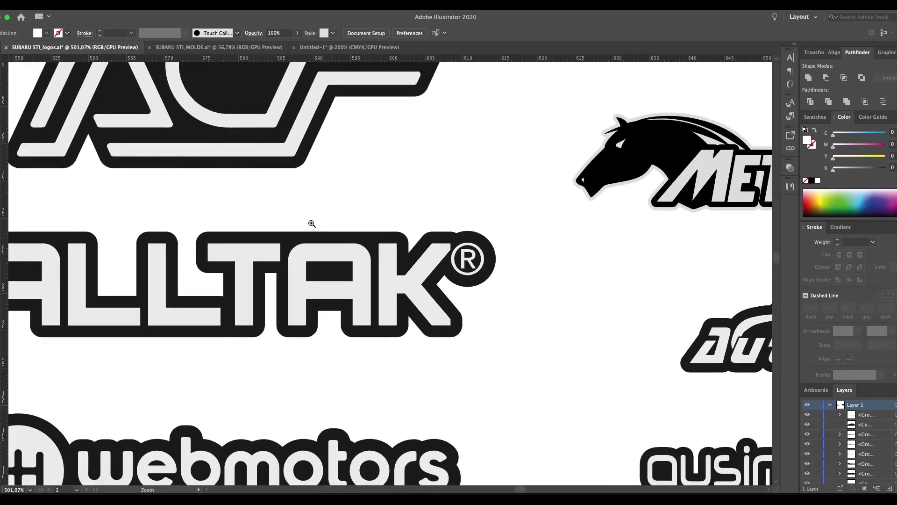
pyautogui.click(114, 6)
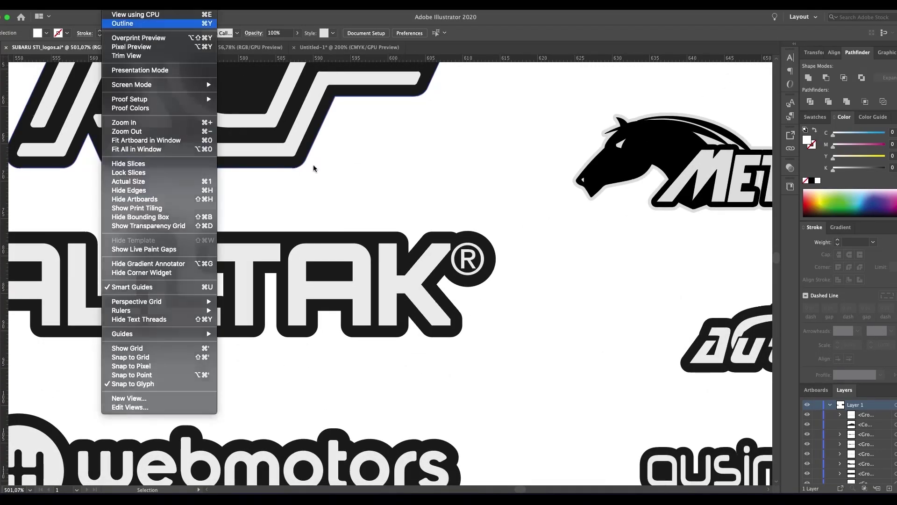
pyautogui.press('Return')
pyautogui.moveTo(428, 265); pyautogui.dragTo(305, 305)
pyautogui.moveTo(584, 267); pyautogui.dragTo(244, 386)
pyautogui.moveTo(360, 204); pyautogui.dragTo(442, 222)
pyautogui.moveTo(276, 246); pyautogui.dragTo(218, 247)
pyautogui.moveTo(218, 247); pyautogui.dragTo(439, 189)
pyautogui.press('super+space')
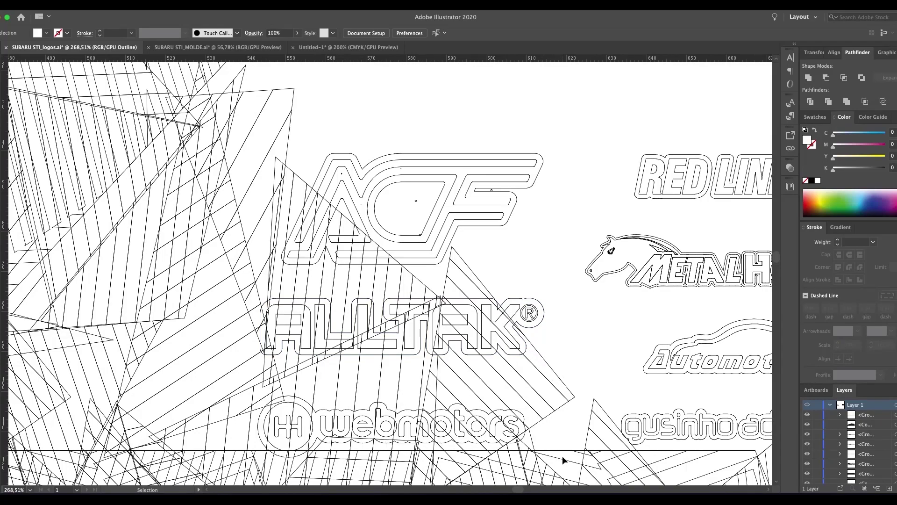
# - Delete the striped background and graphic shapes of the hood layout that overlap the area below the sponsor logos
pyautogui.moveTo(531, 396); pyautogui.dragTo(125, 222)
pyautogui.moveTo(436, 354); pyautogui.dragTo(509, 367)
pyautogui.click(520, 365)
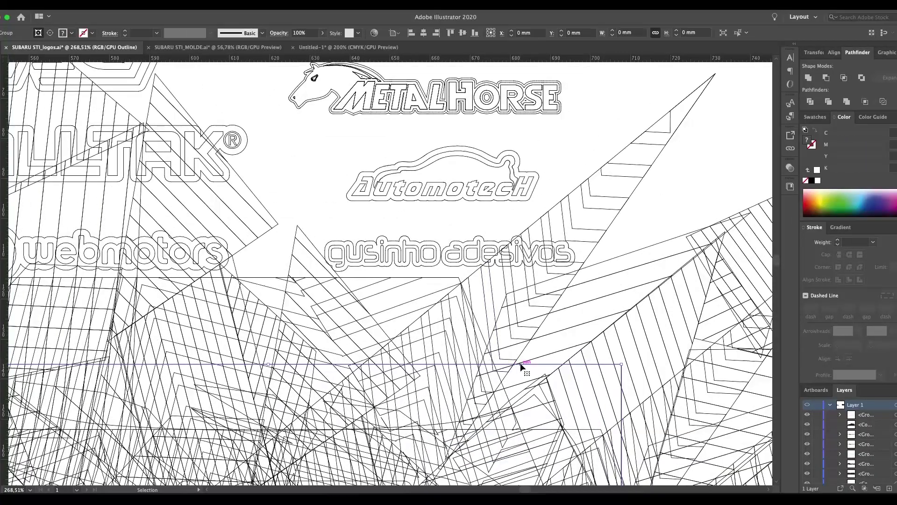
pyautogui.press('Delete')
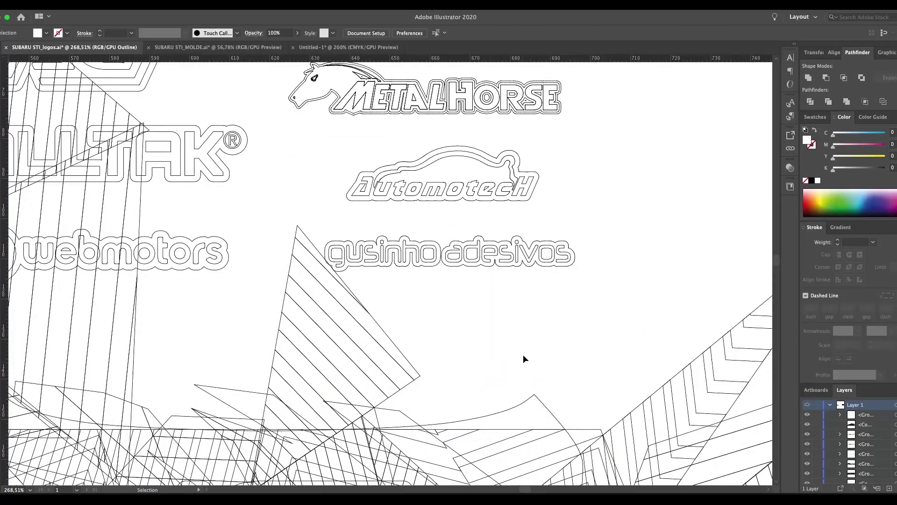
pyautogui.click(389, 432)
pyautogui.press('Delete')
pyautogui.click(243, 439)
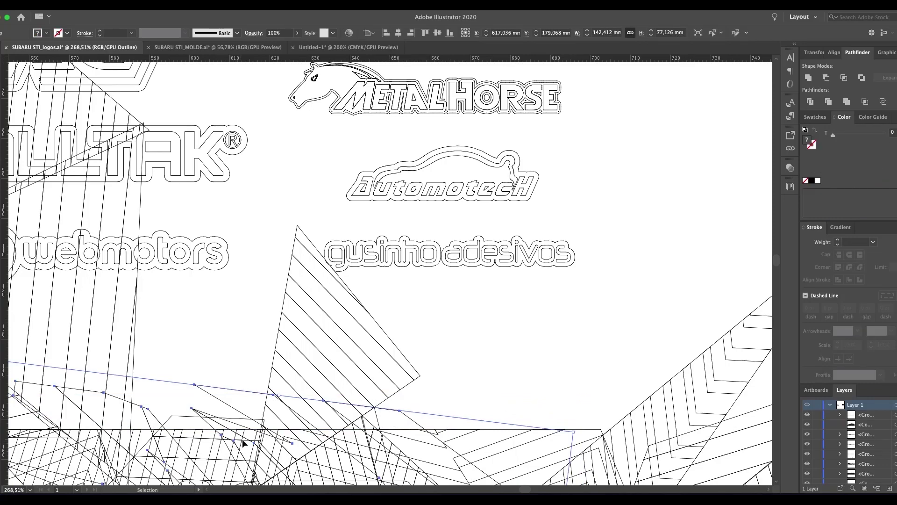
pyautogui.press('Delete')
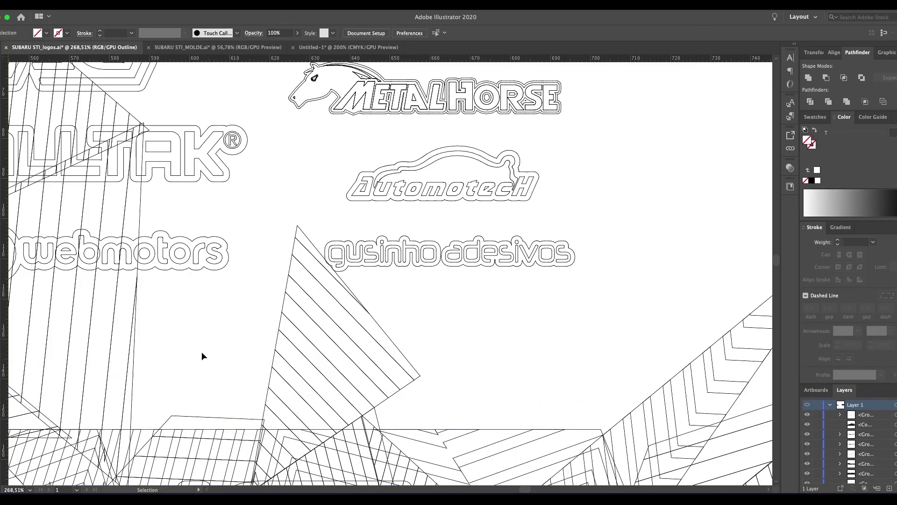